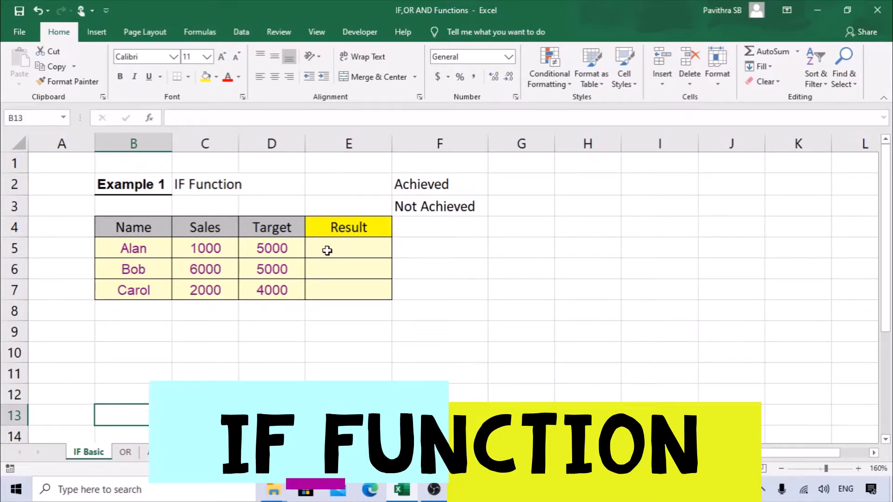
Step: Examine the Name, Sales and Target columns, the empty Result cells and the two outcome labels in F2:F3
{"action": "left_click", "coordinate": [328, 250]}
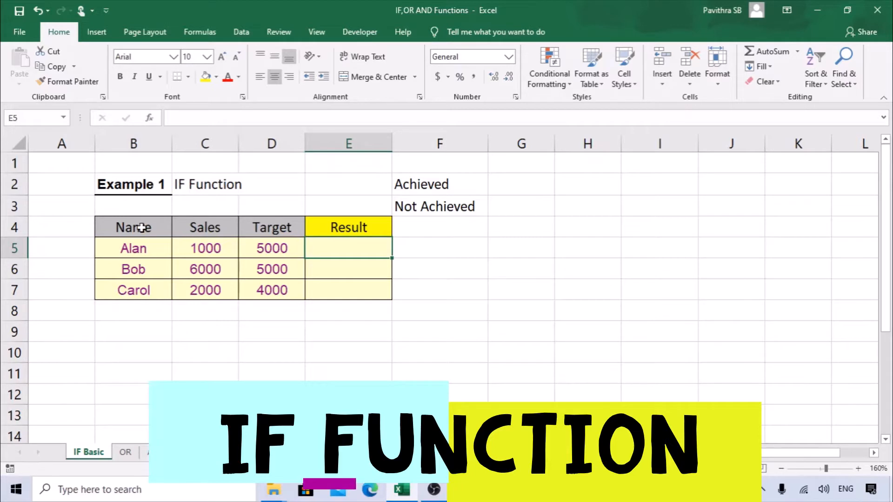
{"action": "left_click_drag", "start_coordinate": [138, 228], "coordinate": [148, 300]}
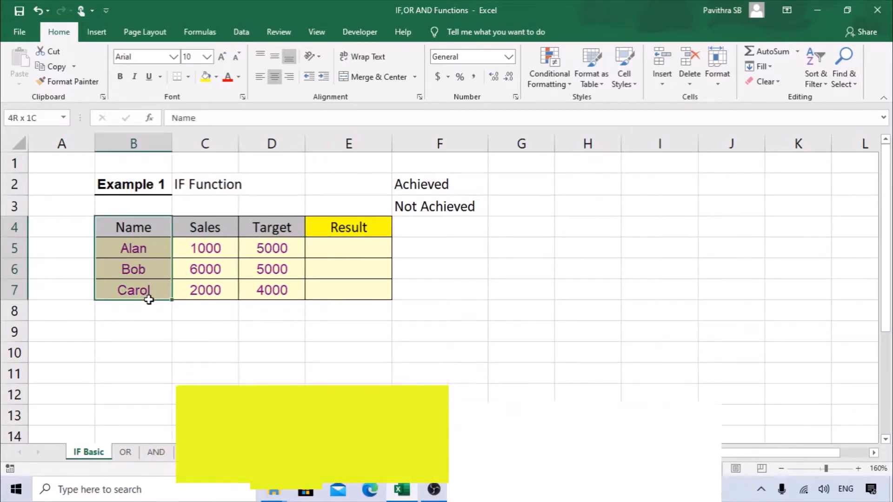
{"action": "left_click_drag", "start_coordinate": [205, 230], "coordinate": [205, 295]}
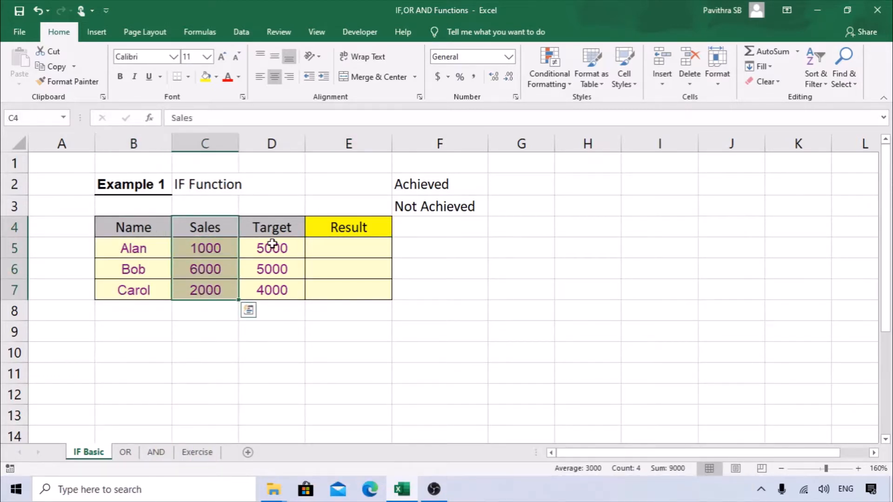
{"action": "left_click_drag", "start_coordinate": [272, 227], "coordinate": [271, 291]}
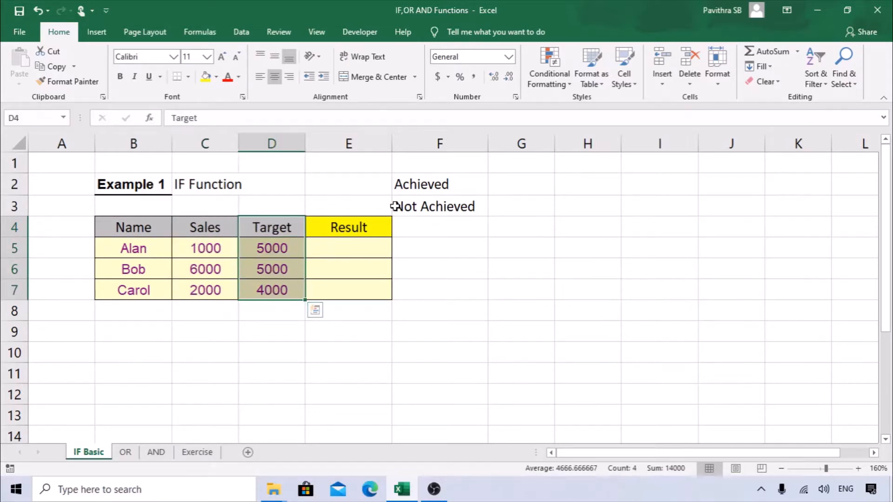
{"action": "left_click", "coordinate": [228, 248]}
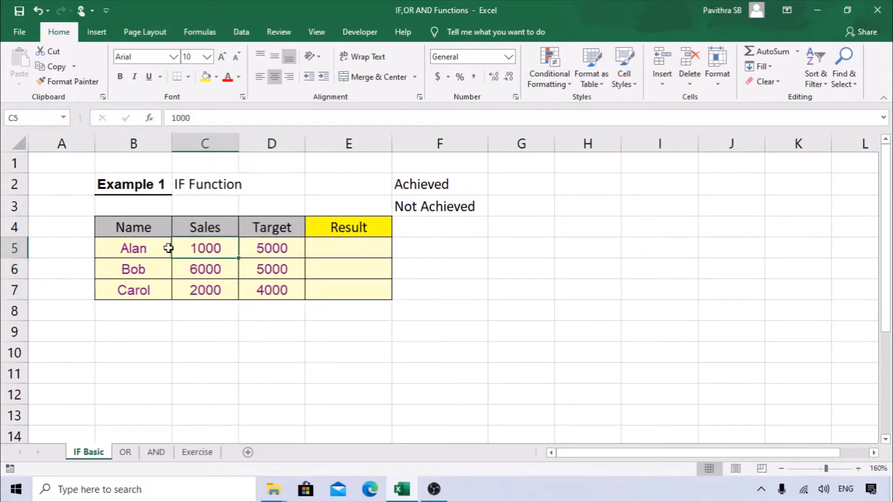
{"action": "left_click", "coordinate": [145, 249]}
{"action": "left_click", "coordinate": [211, 250]}
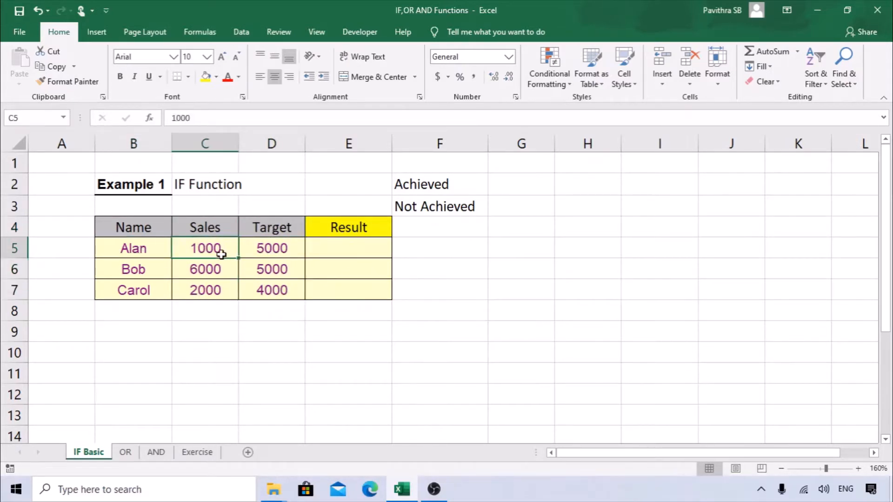
{"action": "left_click", "coordinate": [279, 246]}
{"action": "left_click", "coordinate": [274, 271]}
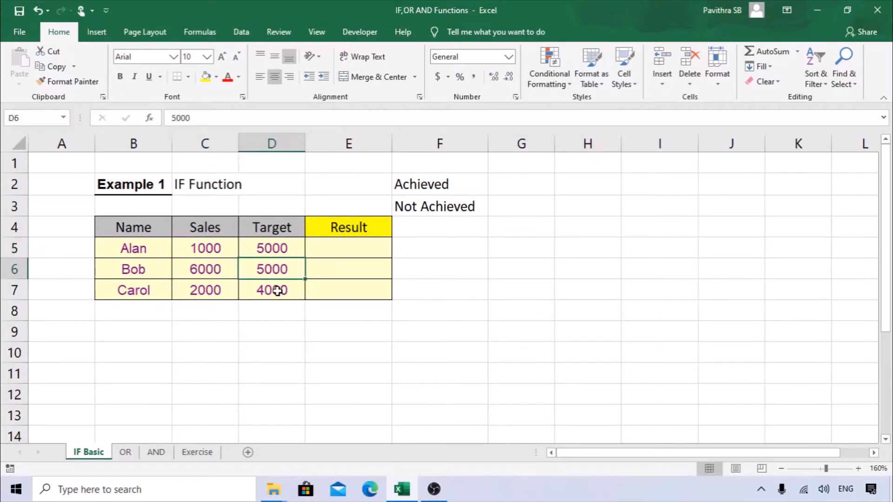
{"action": "left_click", "coordinate": [278, 291]}
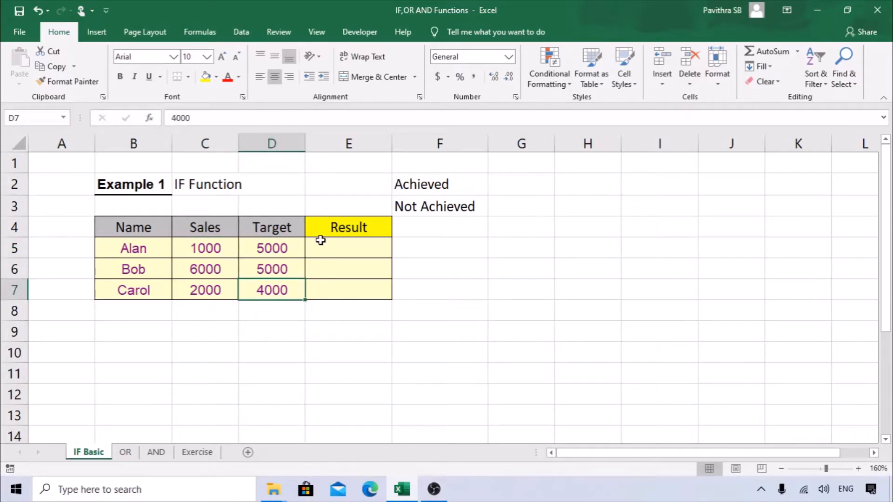
{"action": "left_click_drag", "start_coordinate": [449, 182], "coordinate": [445, 207]}
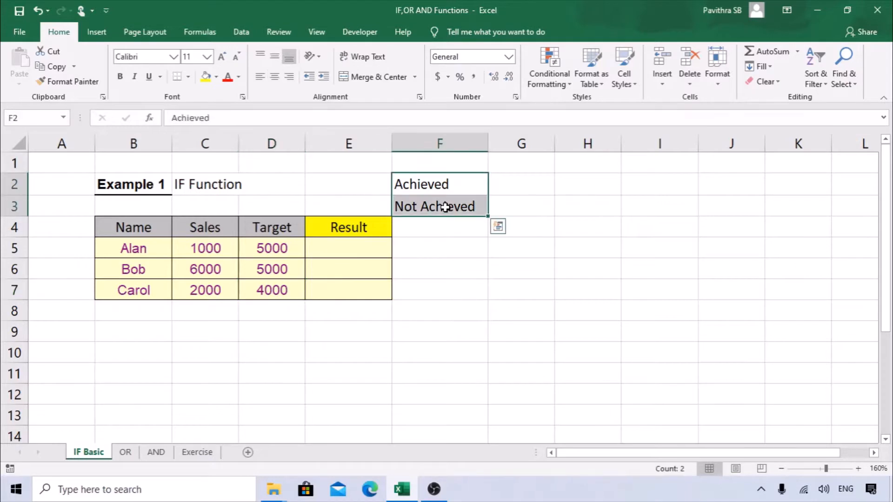
{"action": "left_click", "coordinate": [446, 186]}
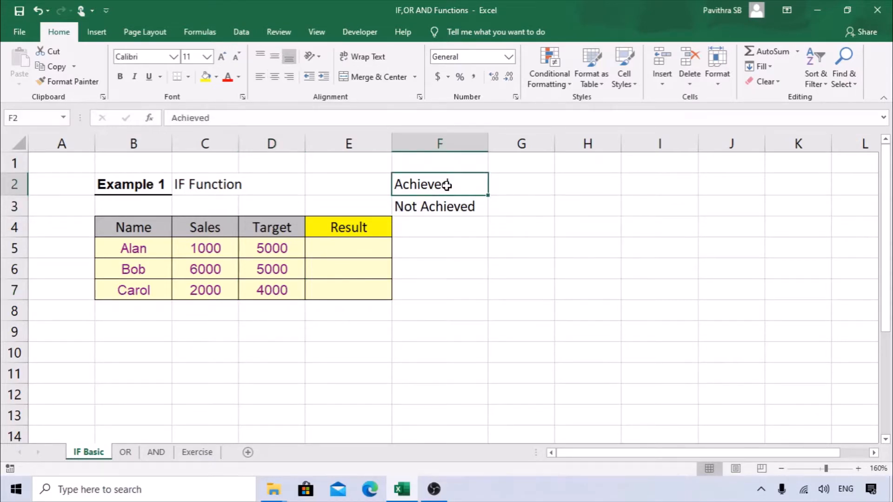
Step: Start an IF function in E5 through its function arguments and set the logical test to C5>=D5
{"action": "left_click", "coordinate": [342, 251]}
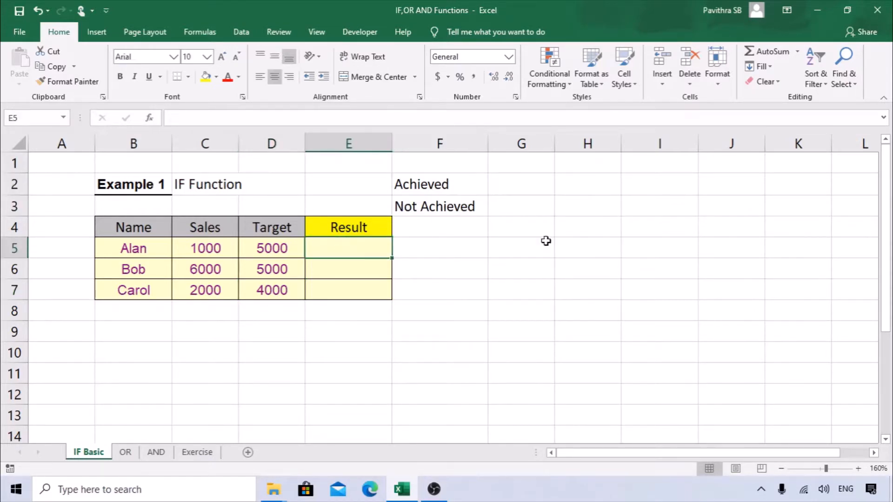
{"action": "type", "text": "=if"}
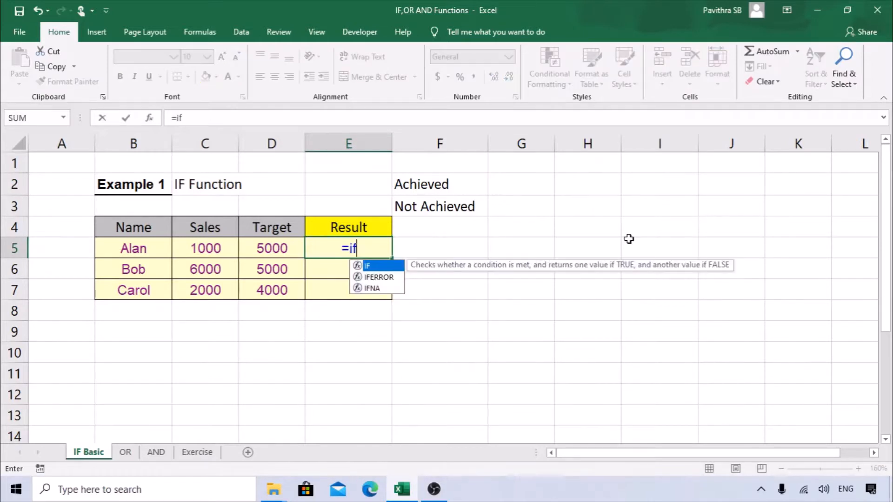
{"action": "key", "text": "Tab"}
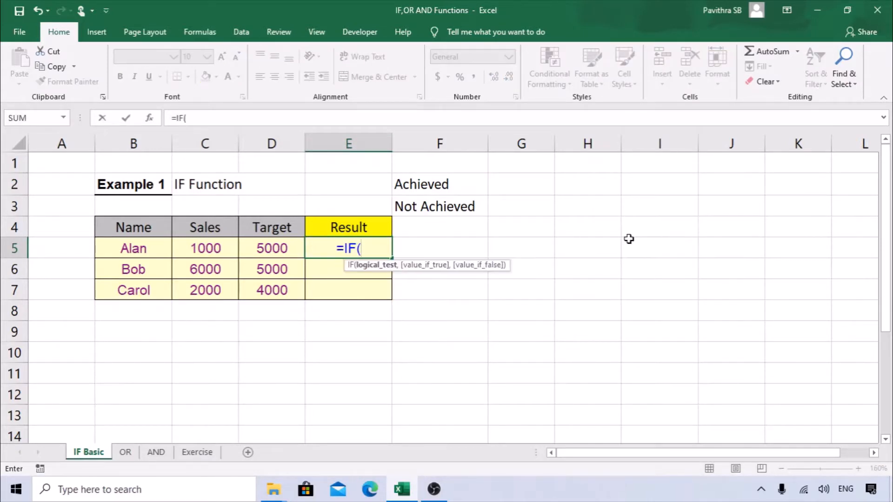
{"action": "left_click", "coordinate": [149, 118]}
{"action": "left_click_drag", "start_coordinate": [484, 279], "coordinate": [580, 181]}
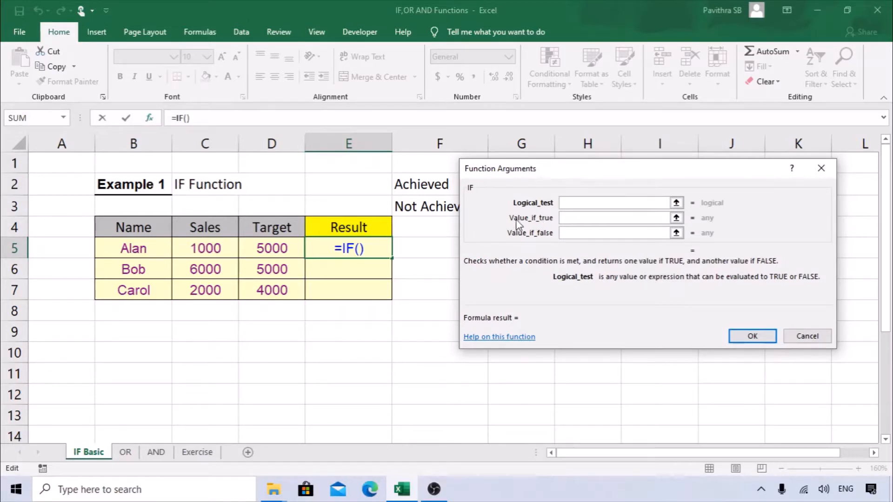
{"action": "left_click", "coordinate": [213, 249]}
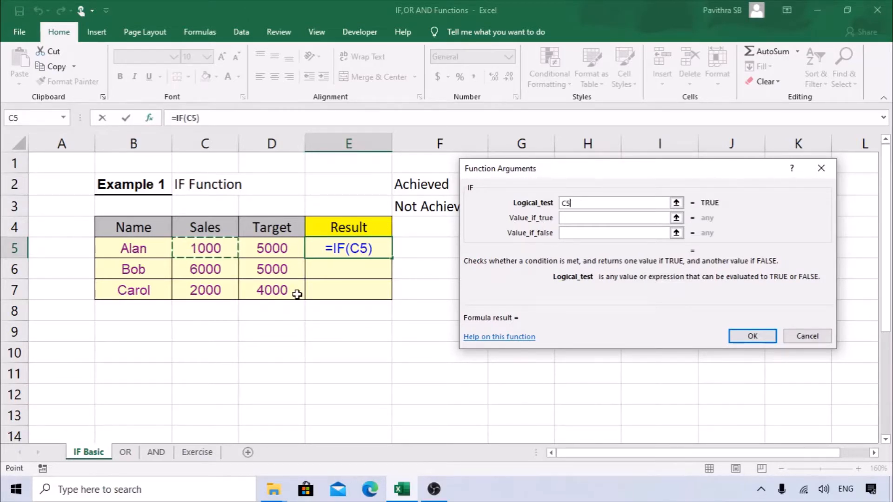
{"action": "type", "text": ">"}
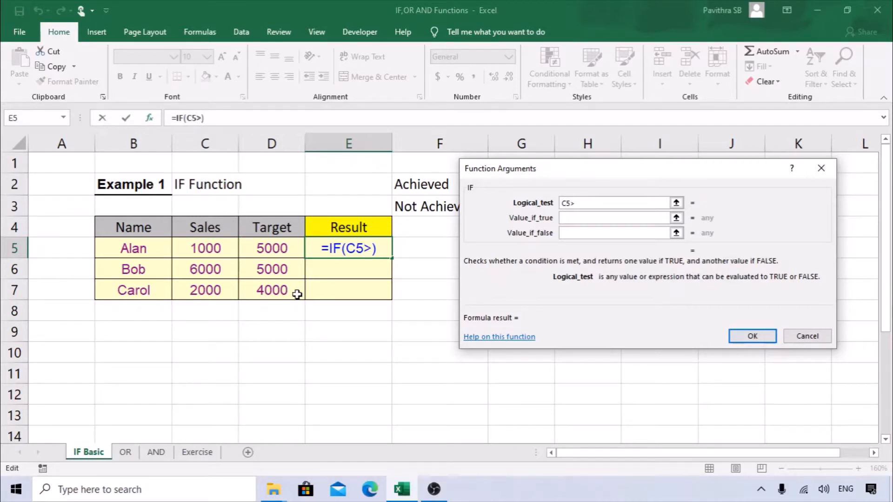
{"action": "type", "text": "="}
{"action": "left_click", "coordinate": [270, 250]}
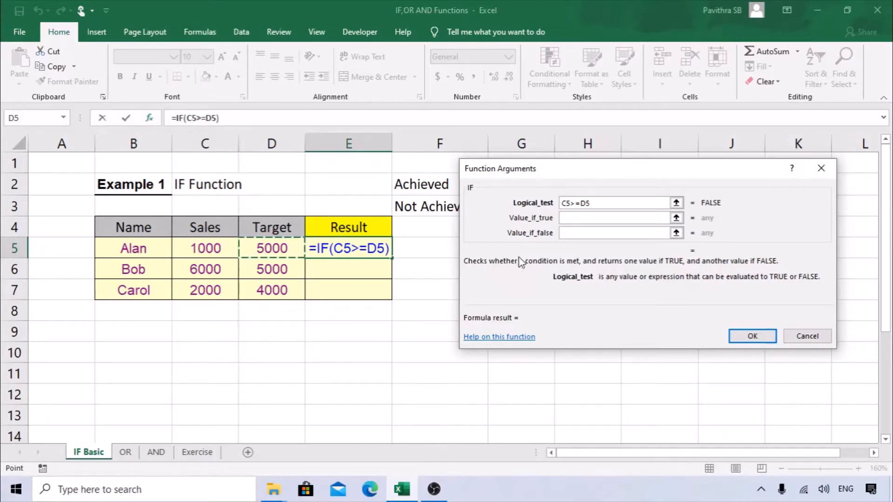
Step: Complete the IF function in E5 with F2 as the value if true and F3 as the value if false
{"action": "left_click", "coordinate": [574, 219]}
{"action": "left_click_drag", "start_coordinate": [565, 174], "coordinate": [505, 256]}
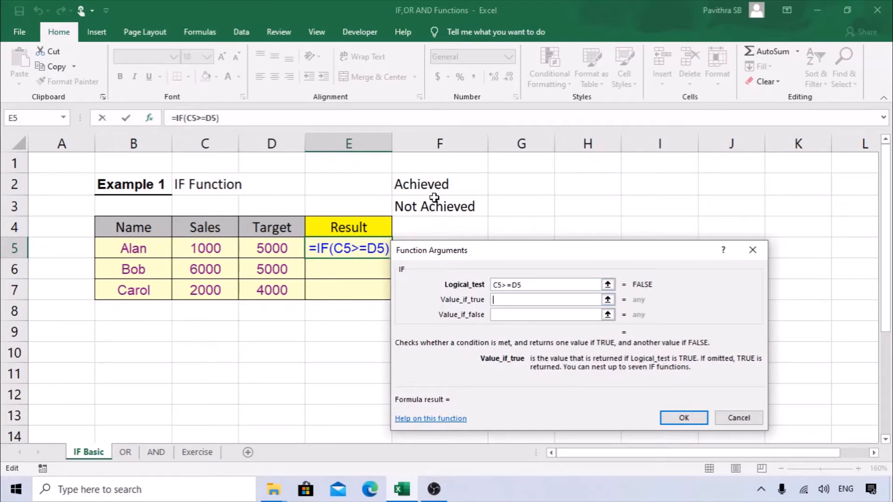
{"action": "left_click", "coordinate": [430, 180]}
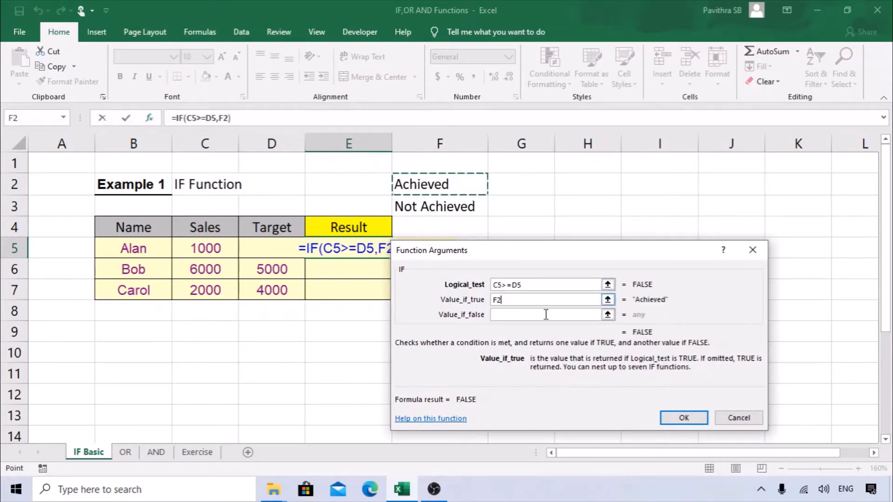
{"action": "left_click", "coordinate": [519, 316]}
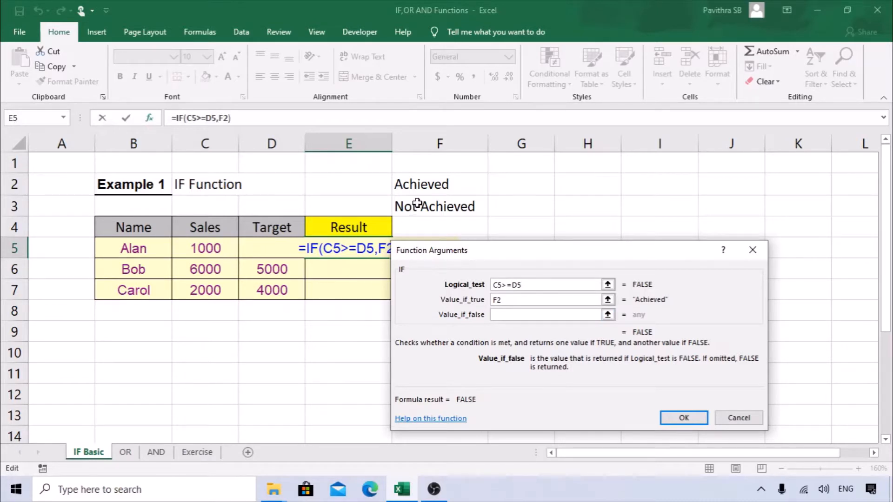
{"action": "left_click", "coordinate": [418, 204]}
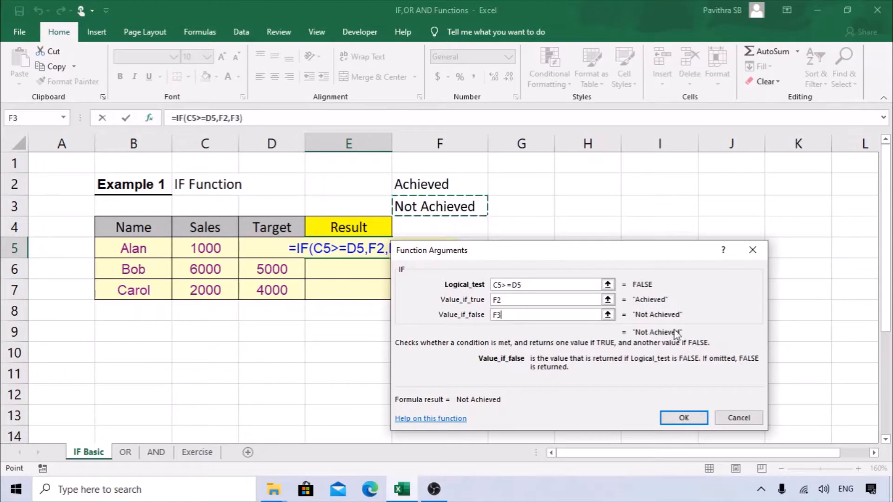
{"action": "left_click", "coordinate": [683, 419]}
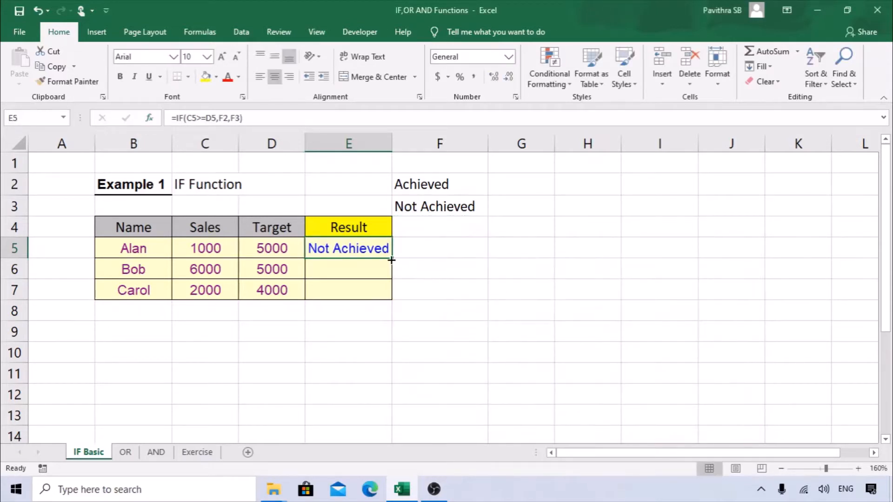
Step: Try to fill the E5 formula down to E7 with relative references and inspect the copied formulas
{"action": "left_click_drag", "start_coordinate": [393, 259], "coordinate": [387, 298]}
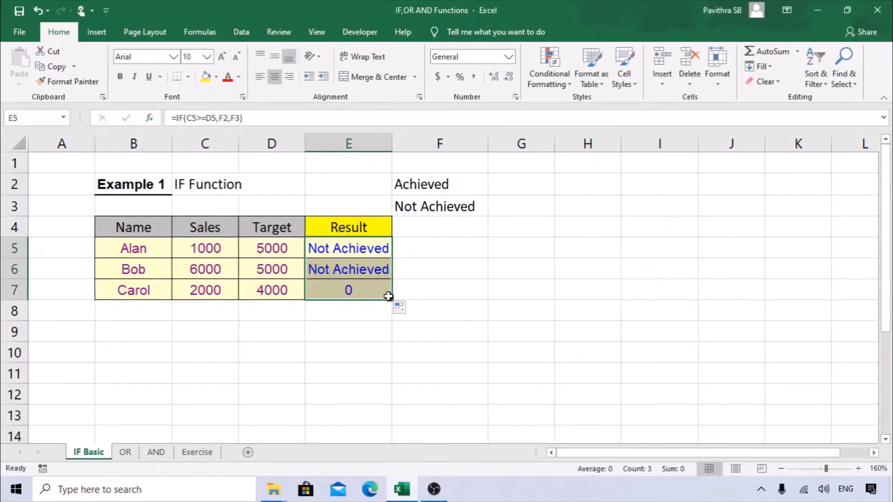
{"action": "double_click", "coordinate": [352, 289]}
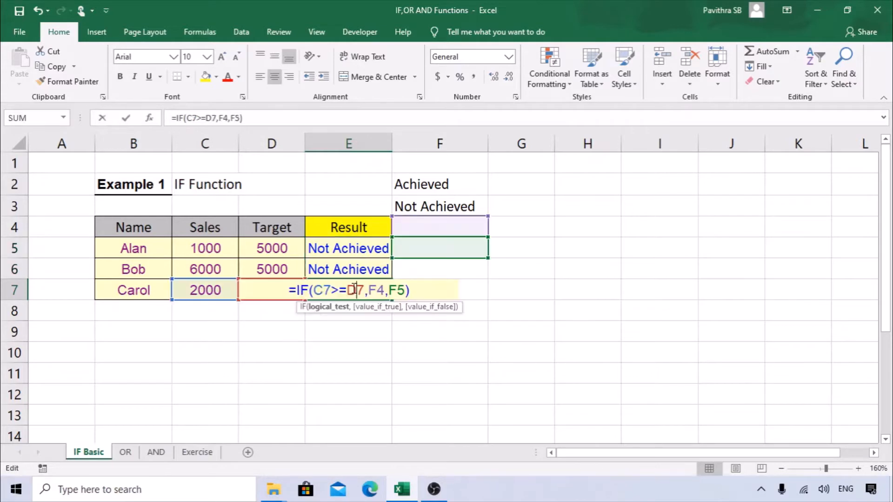
{"action": "key", "text": "Escape"}
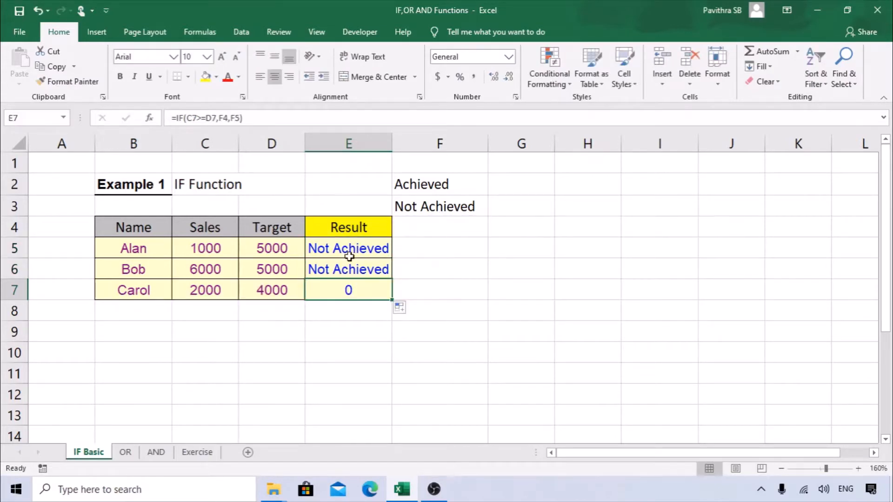
{"action": "double_click", "coordinate": [350, 269]}
Step: Make the true and false references of the IF formula in E5 absolute, as $F$2 and $F$3
{"action": "left_click", "coordinate": [356, 245]}
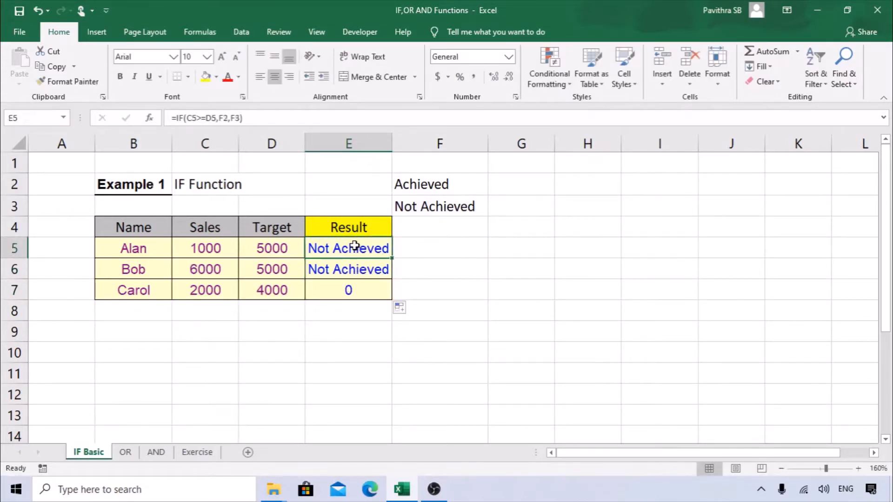
{"action": "double_click", "coordinate": [356, 246]}
{"action": "left_click", "coordinate": [155, 120]}
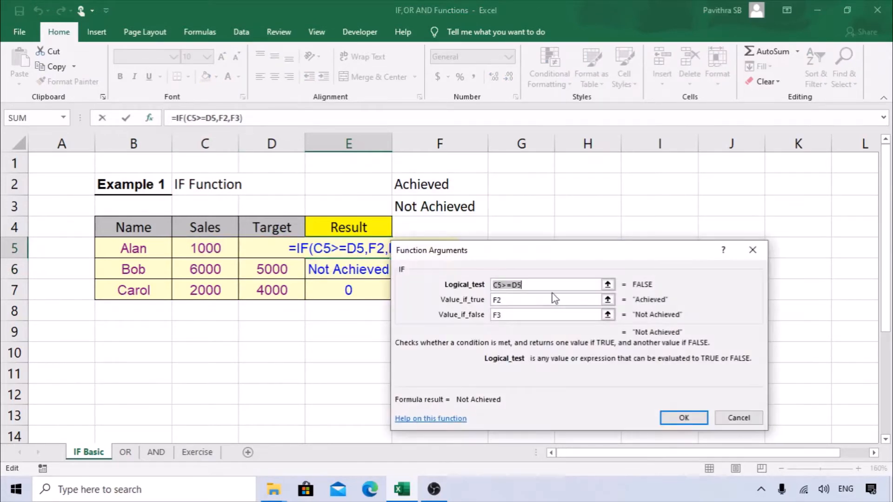
{"action": "key", "text": "Tab"}
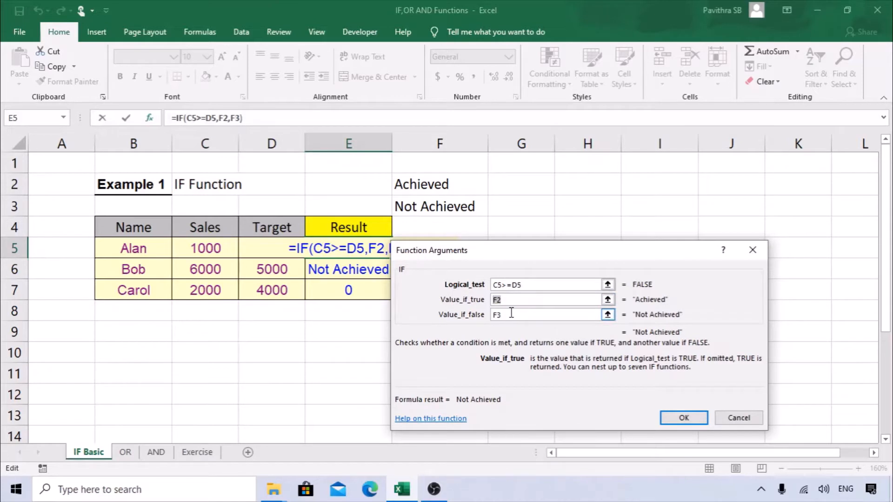
{"action": "key", "text": "F4"}
{"action": "left_click", "coordinate": [512, 315]}
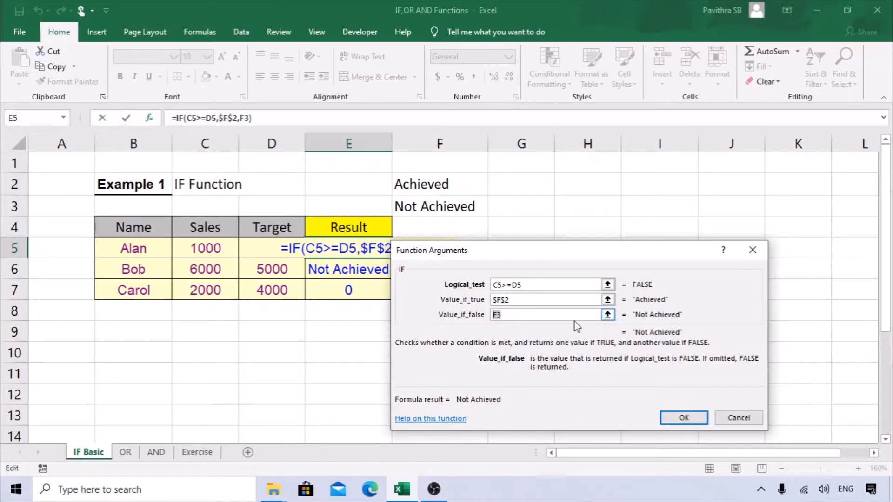
{"action": "key", "text": "F4"}
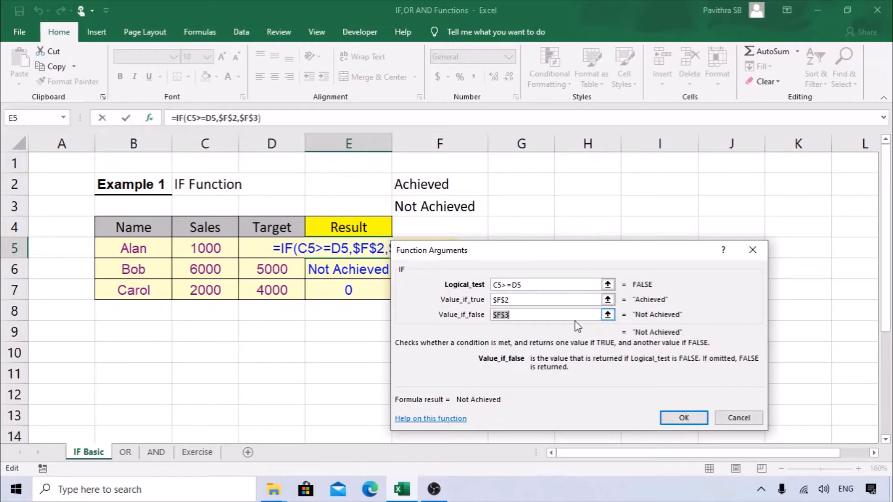
{"action": "left_click", "coordinate": [681, 417]}
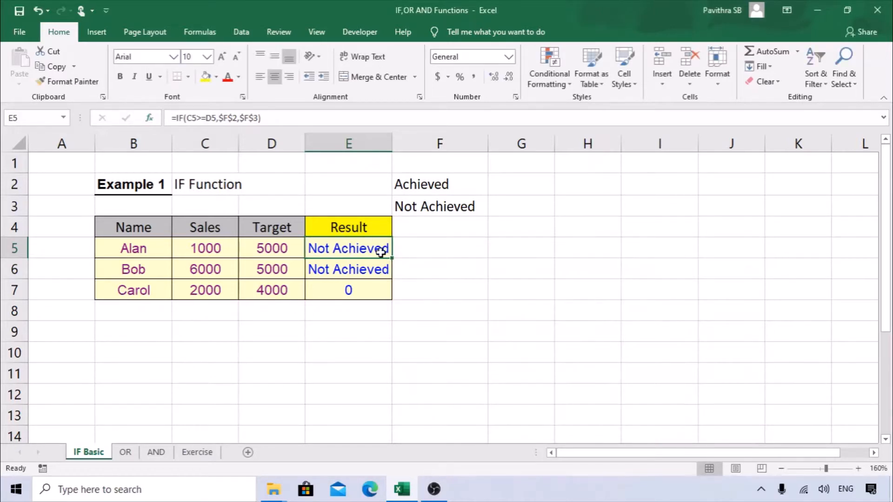
Step: Fill the E5 formula down to E7 and check the copied formulas against the sales and target figures
{"action": "left_click_drag", "start_coordinate": [390, 258], "coordinate": [392, 300]}
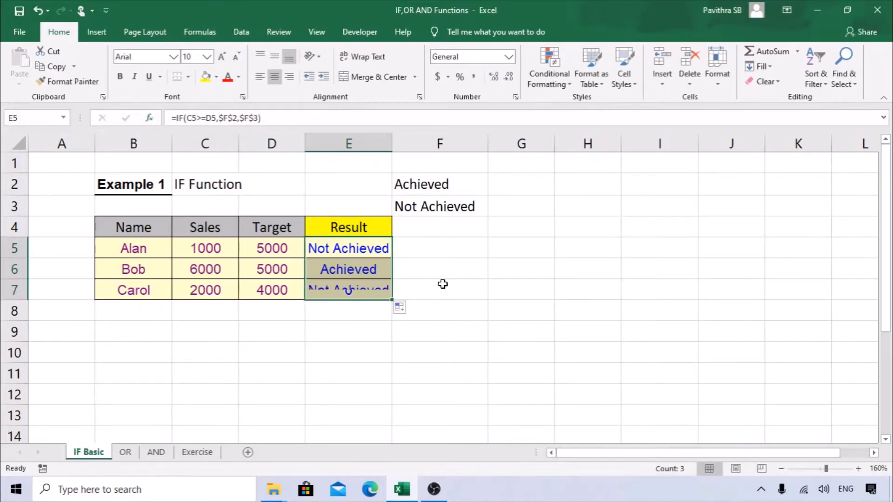
{"action": "double_click", "coordinate": [341, 290]}
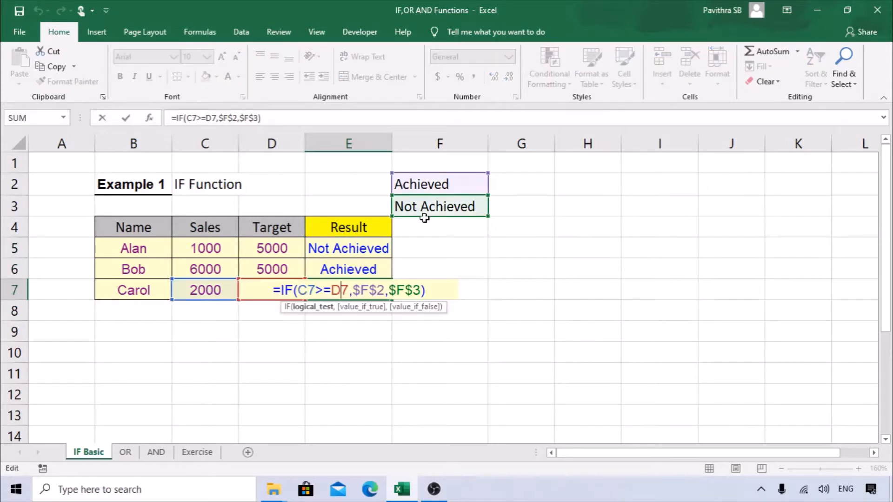
{"action": "key", "text": "Escape"}
{"action": "left_click", "coordinate": [351, 260]}
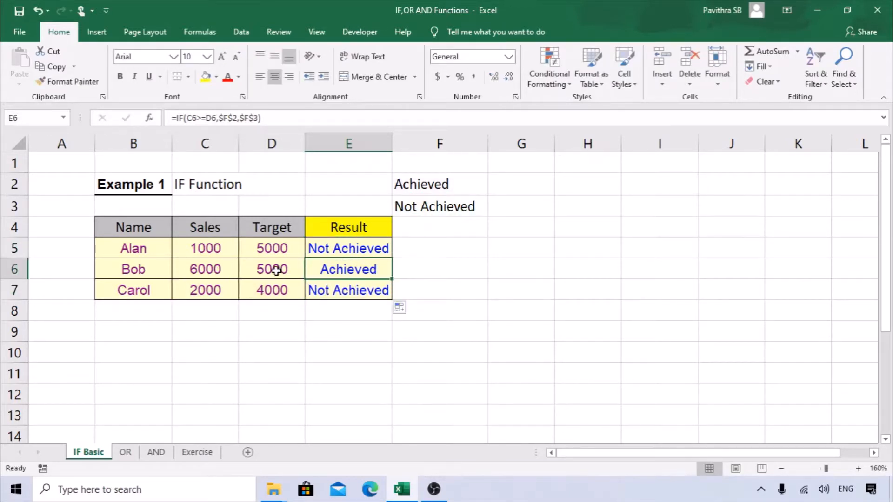
{"action": "left_click", "coordinate": [205, 248]}
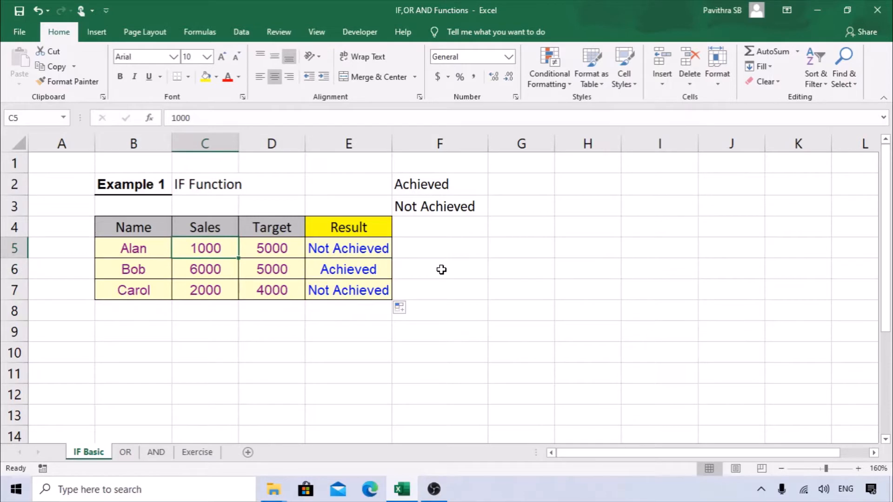
Step: Test the E5 formula with a sales figure of 5000 in C5, and undo the change
{"action": "type", "text": "5000"}
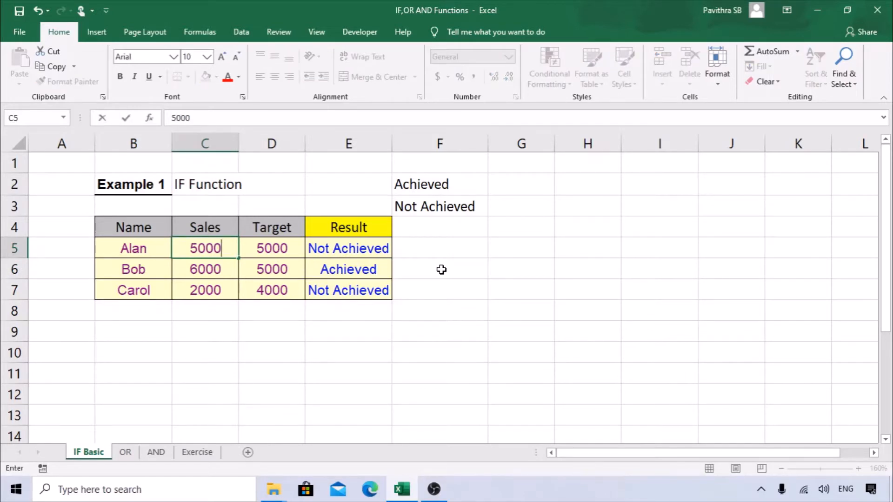
{"action": "key", "text": "Return"}
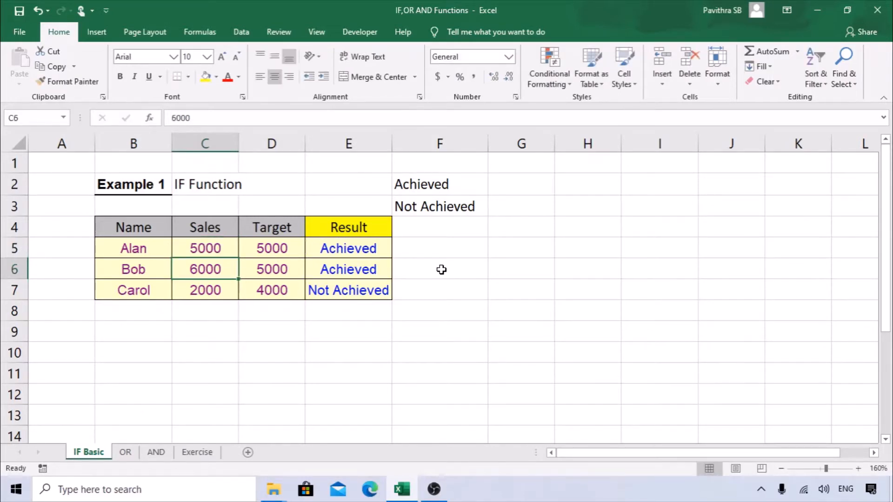
{"action": "key", "text": "Up"}
{"action": "key", "text": "Right"}
{"action": "key", "text": "Right"}
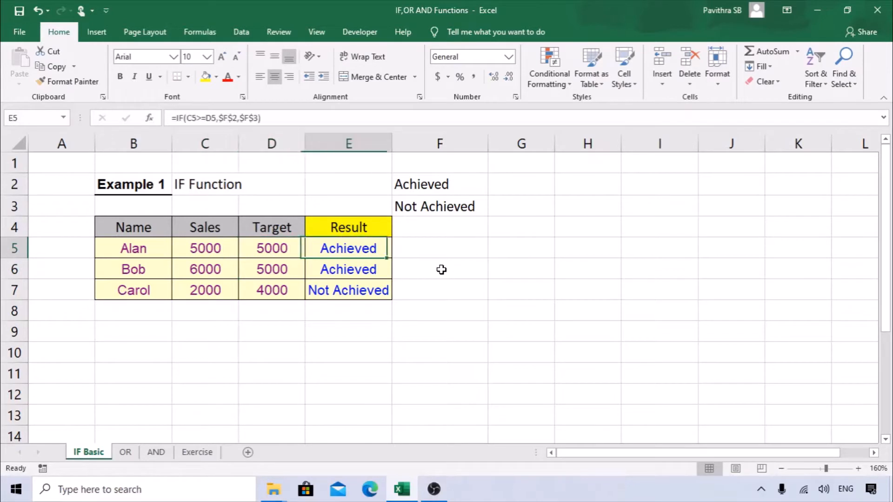
{"action": "key", "text": "ctrl+z"}
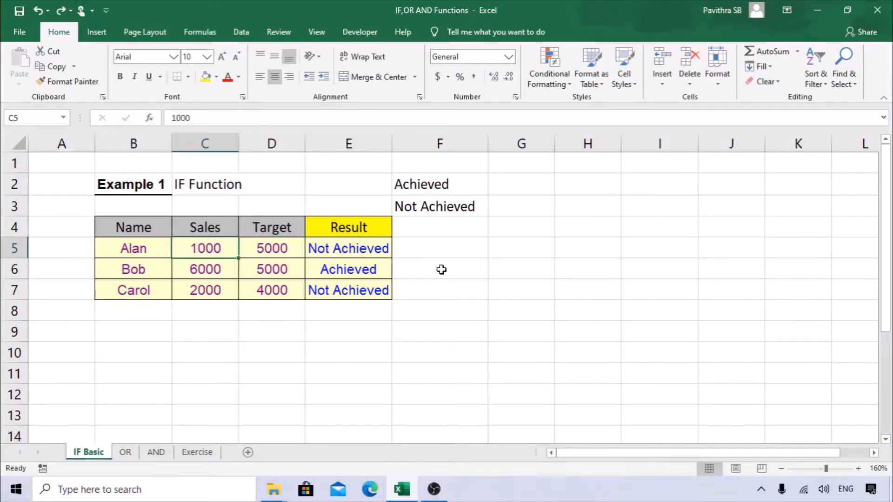
Step: Examine the logical test and the true and false values of the E5 formula in the Function Arguments dialog
{"action": "left_click", "coordinate": [149, 118]}
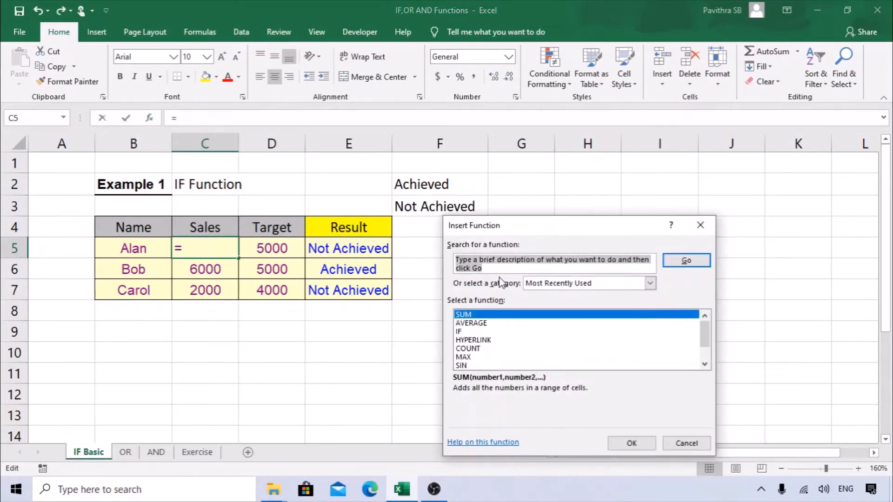
{"action": "key", "text": "Escape"}
{"action": "key", "text": "Right"}
{"action": "key", "text": "Right"}
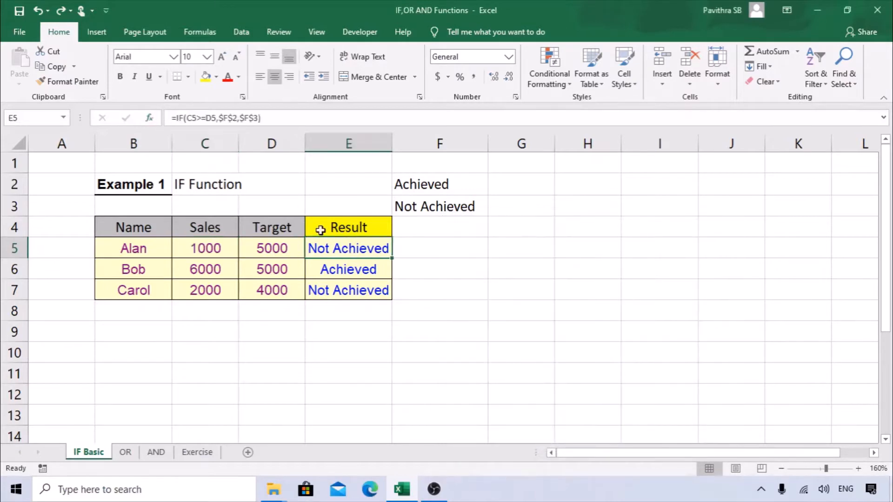
{"action": "left_click", "coordinate": [154, 117]}
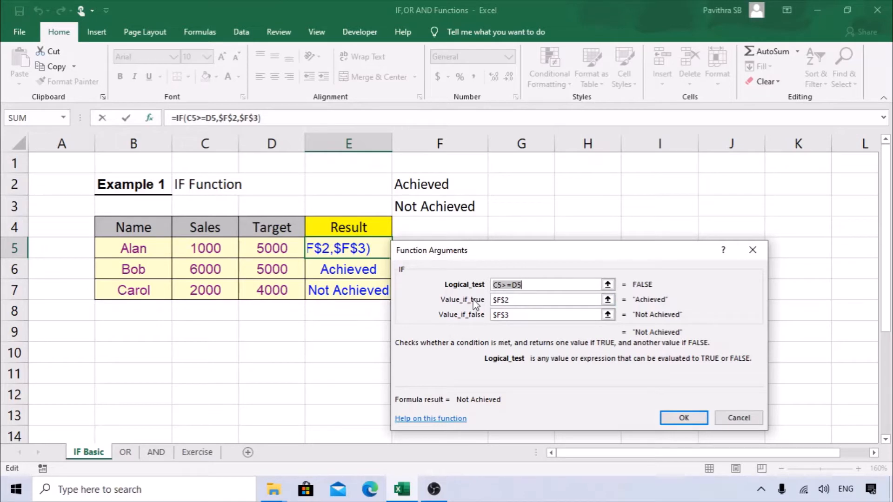
{"action": "left_click", "coordinate": [494, 315]}
{"action": "key", "text": "Return"}
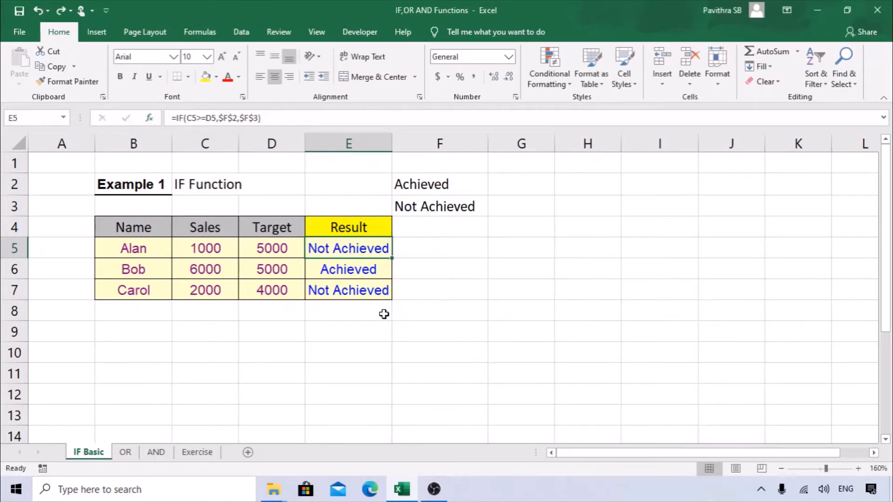
Step: Switch to the OR sheet and review the Science and Social marks, the Exempt and With Held labels, and the criteria
{"action": "left_click", "coordinate": [124, 454]}
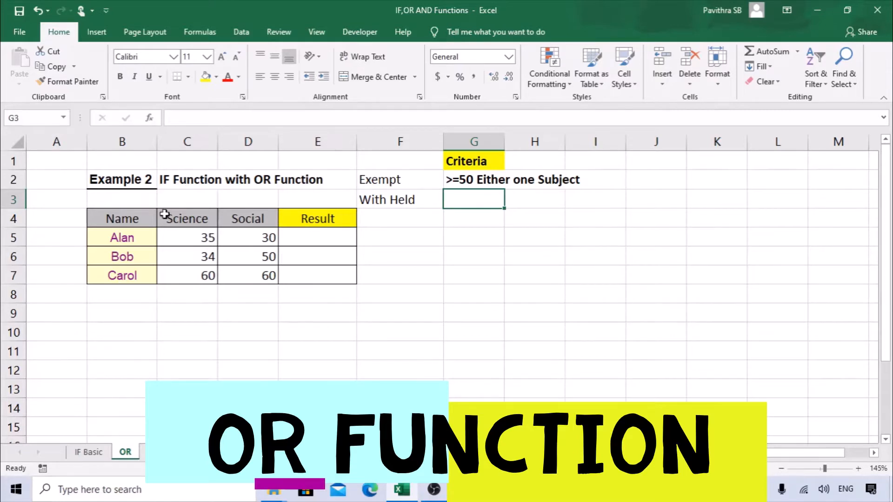
{"action": "left_click_drag", "start_coordinate": [126, 220], "coordinate": [129, 279]}
{"action": "left_click_drag", "start_coordinate": [186, 220], "coordinate": [259, 285]}
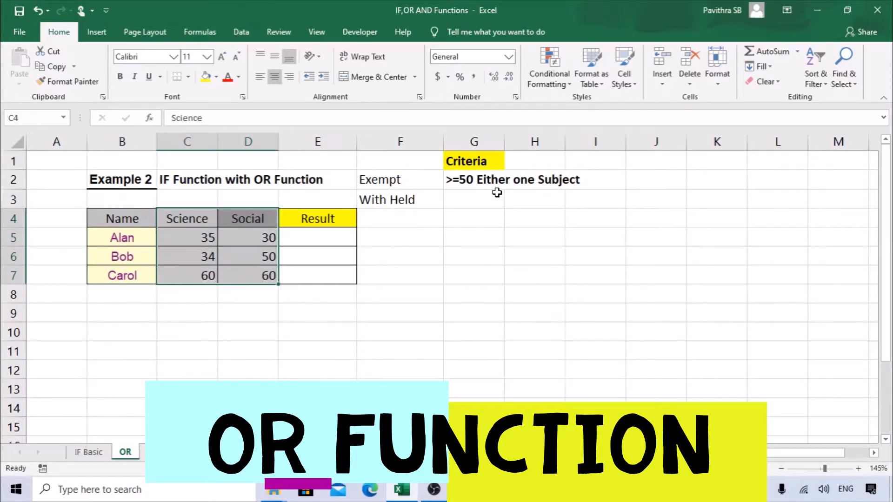
{"action": "left_click", "coordinate": [479, 161]}
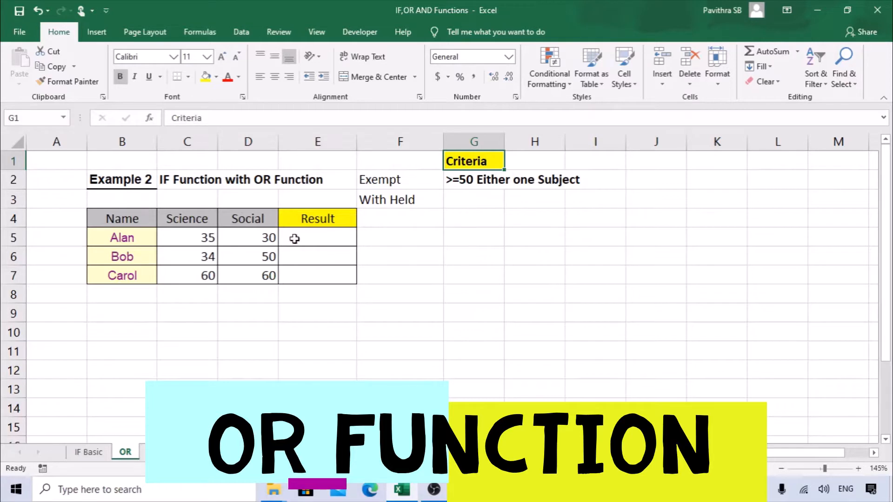
{"action": "left_click_drag", "start_coordinate": [177, 241], "coordinate": [253, 240]}
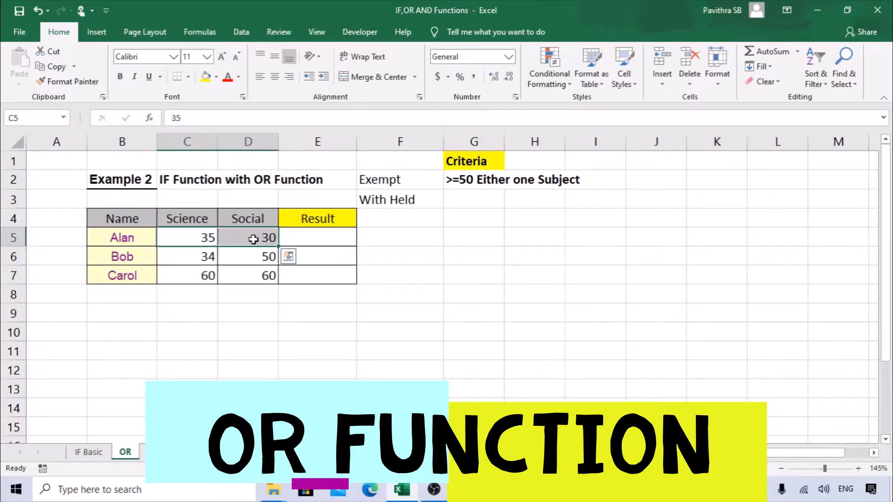
{"action": "left_click", "coordinate": [385, 199]}
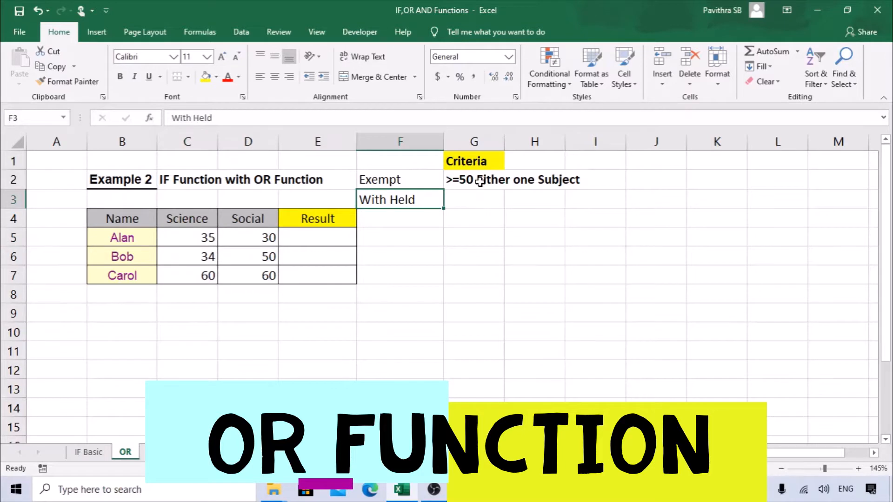
{"action": "left_click_drag", "start_coordinate": [199, 238], "coordinate": [255, 238]}
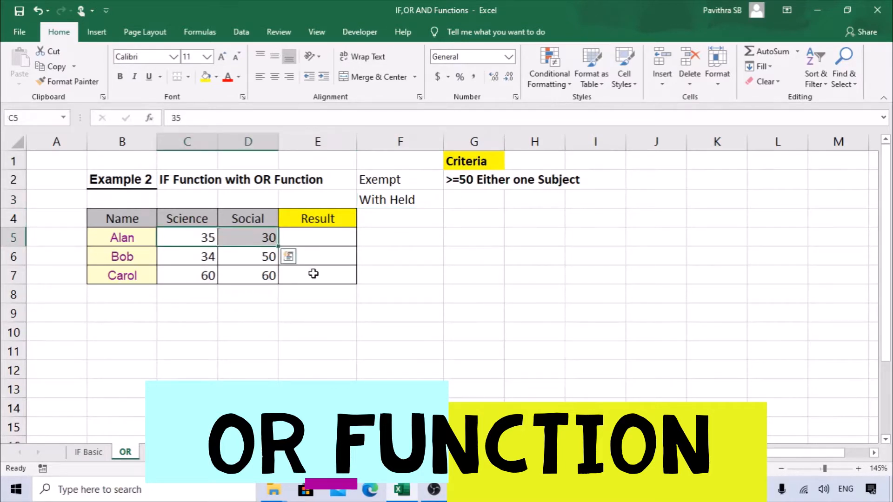
{"action": "left_click", "coordinate": [195, 261]}
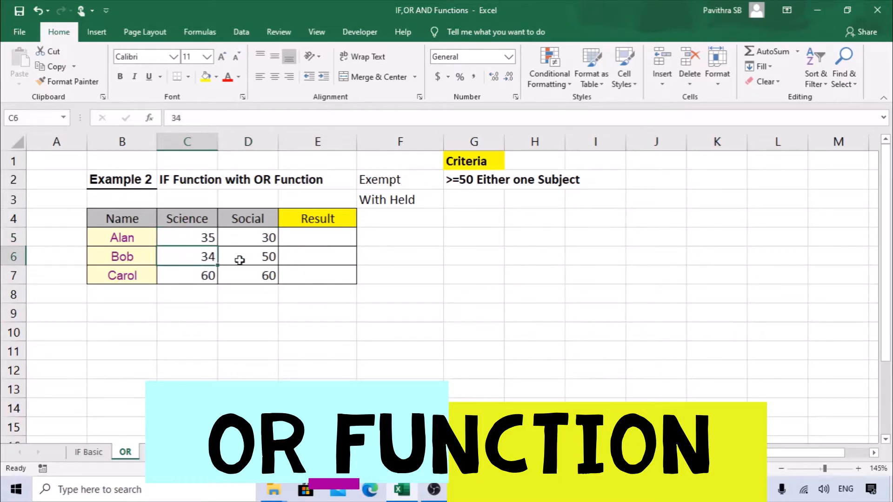
{"action": "left_click", "coordinate": [246, 257]}
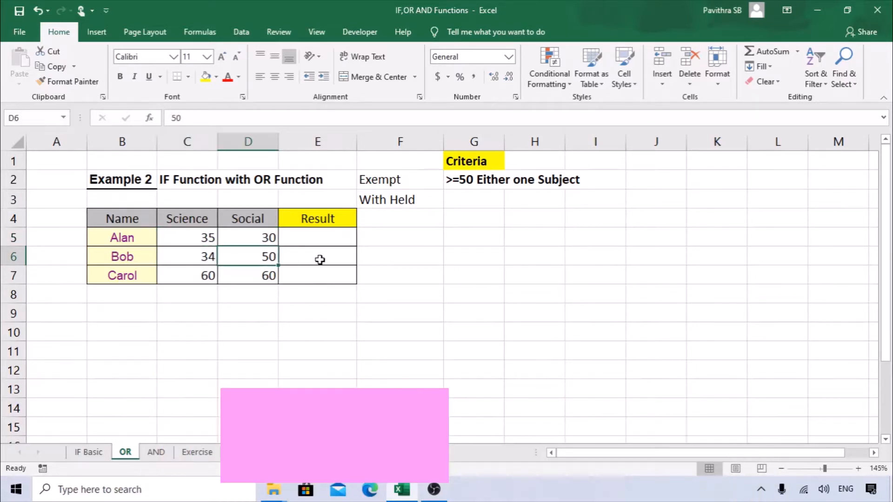
{"action": "left_click_drag", "start_coordinate": [313, 235], "coordinate": [314, 274]}
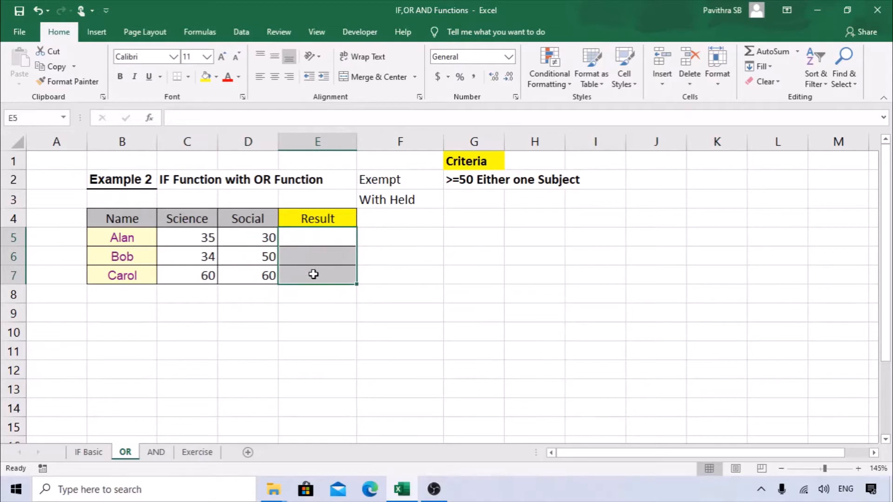
Step: Start an IF formula in E5 with the logical test OR(C5>=50,D5>=50)
{"action": "left_click", "coordinate": [307, 239]}
{"action": "type", "text": "="}
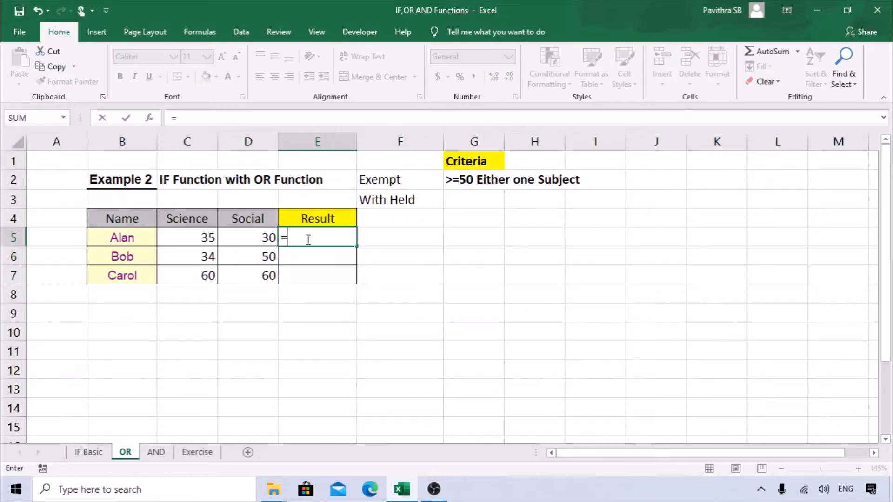
{"action": "type", "text": "IF("}
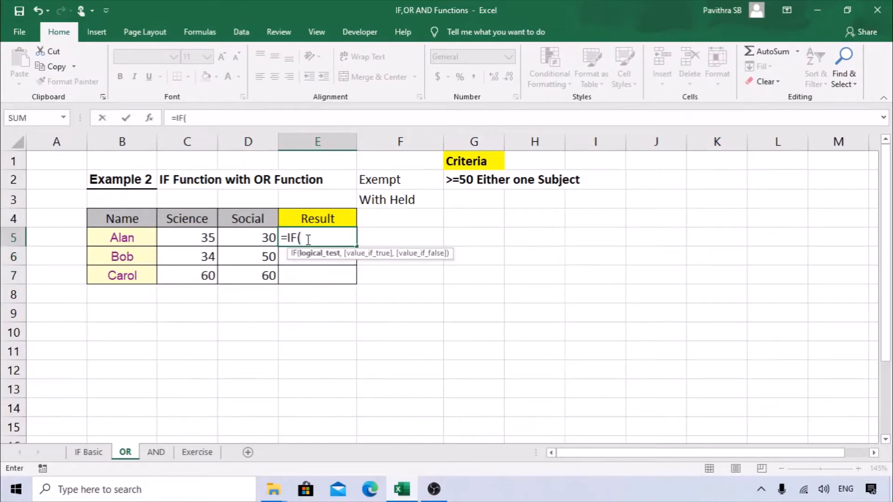
{"action": "type", "text": "or("}
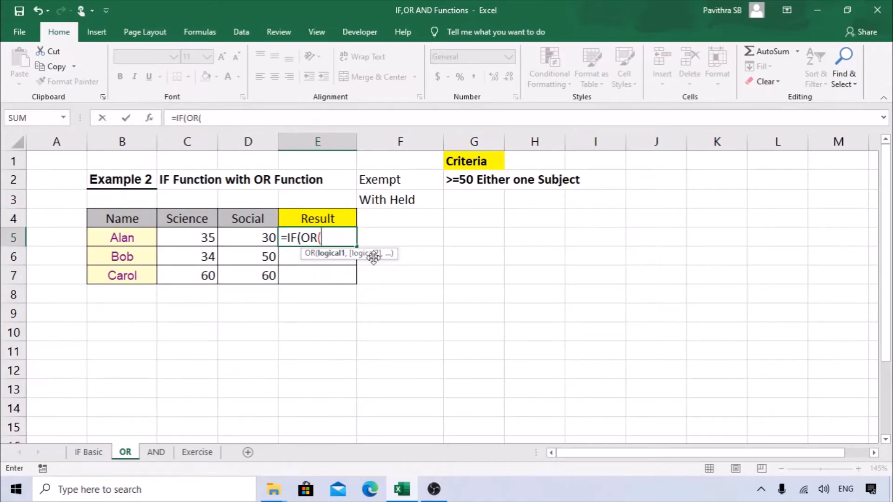
{"action": "left_click", "coordinate": [198, 239]}
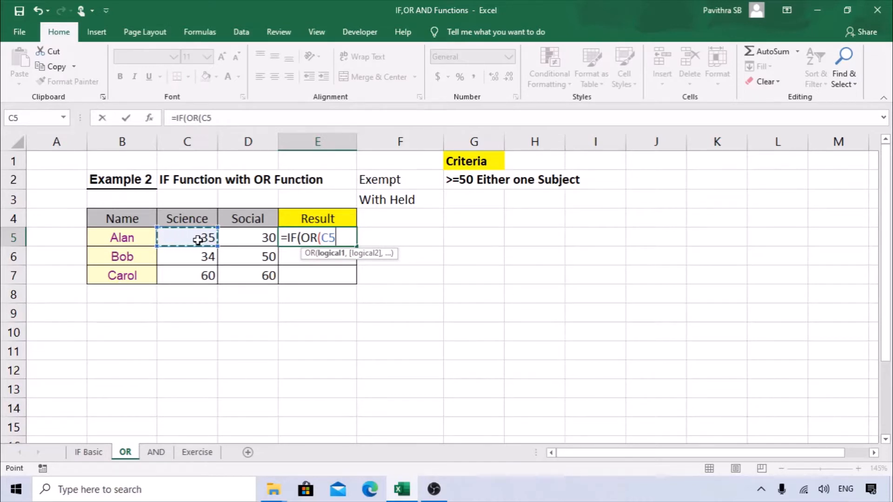
{"action": "type", "text": ">="}
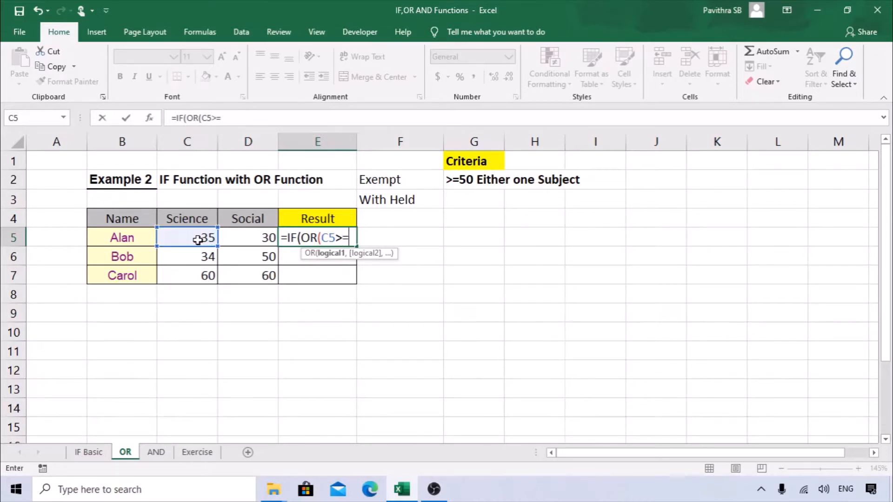
{"action": "type", "text": "50,"}
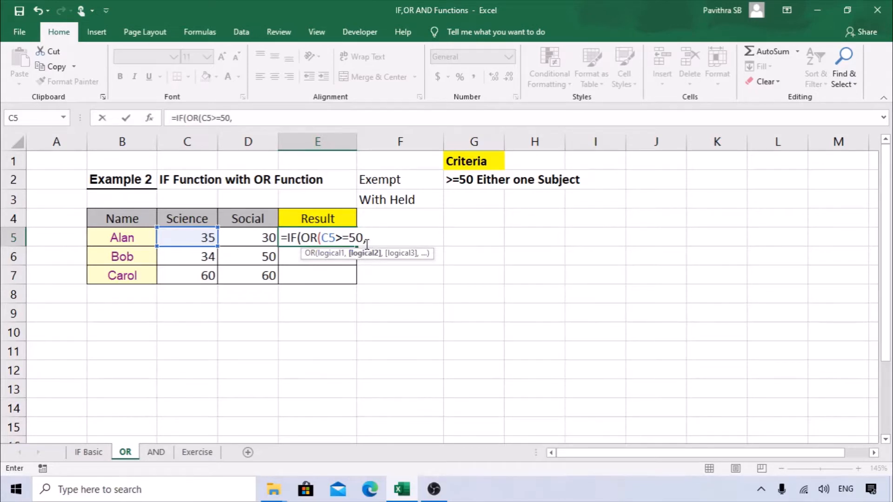
{"action": "left_click", "coordinate": [261, 238]}
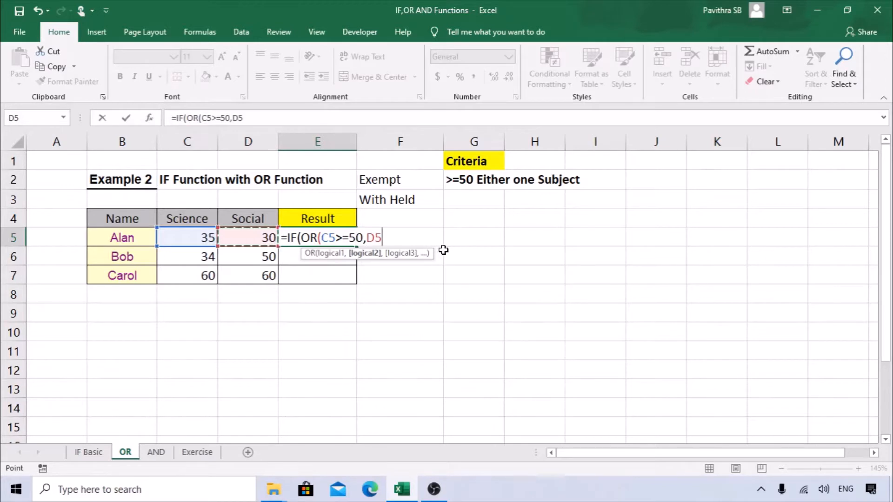
{"action": "type", "text": ">=50"}
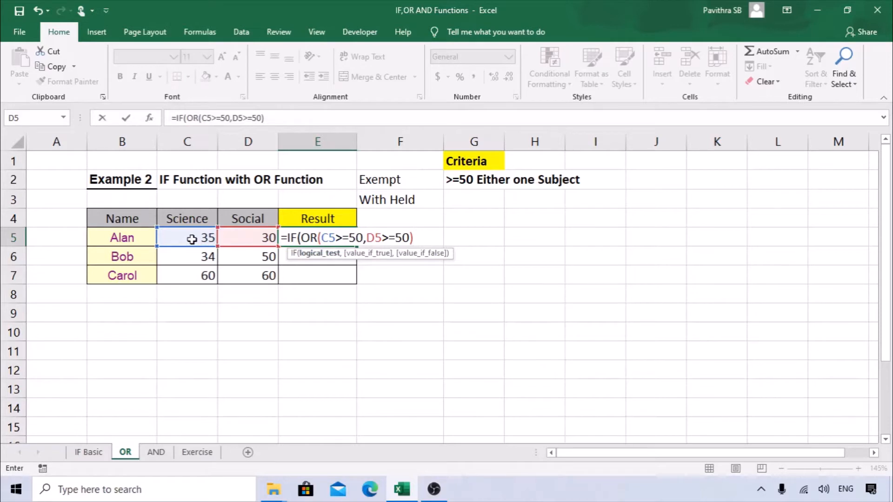
Step: Add the text "Exempt" as the value if true and "With Held" as the value if false in the E5 formula
{"action": "type", "text": ","}
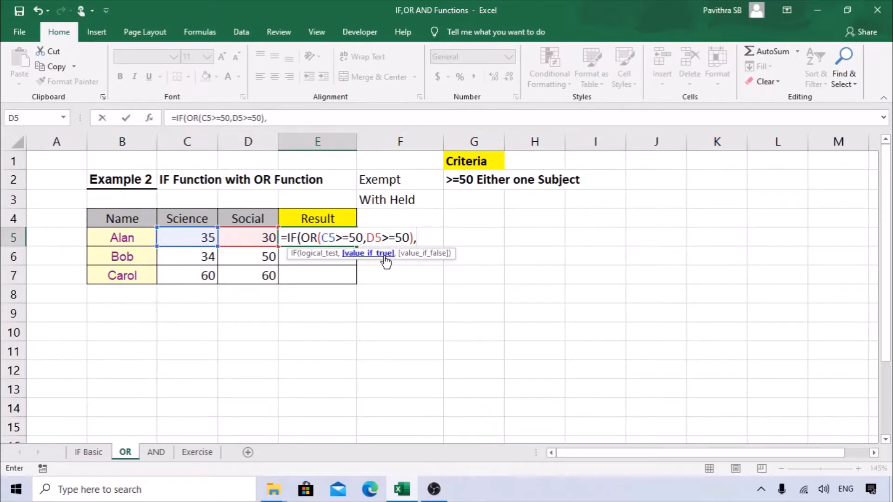
{"action": "left_click", "coordinate": [401, 181]}
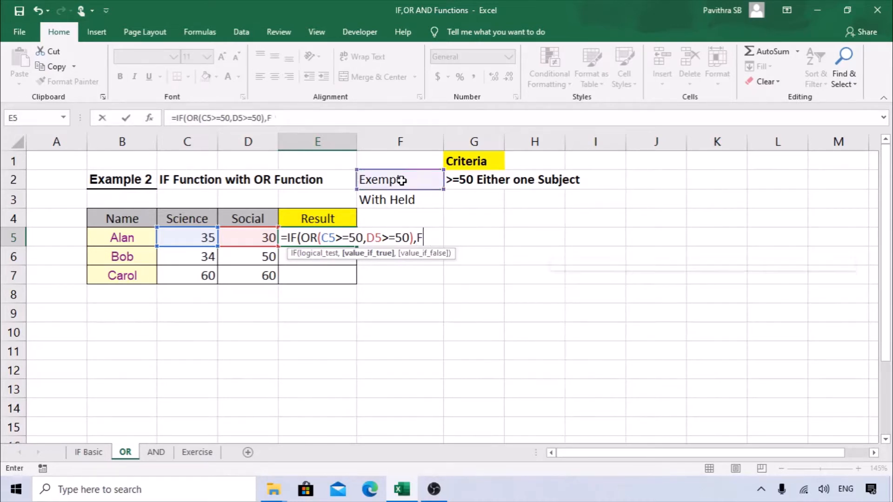
{"action": "key", "text": "BackSpace"}
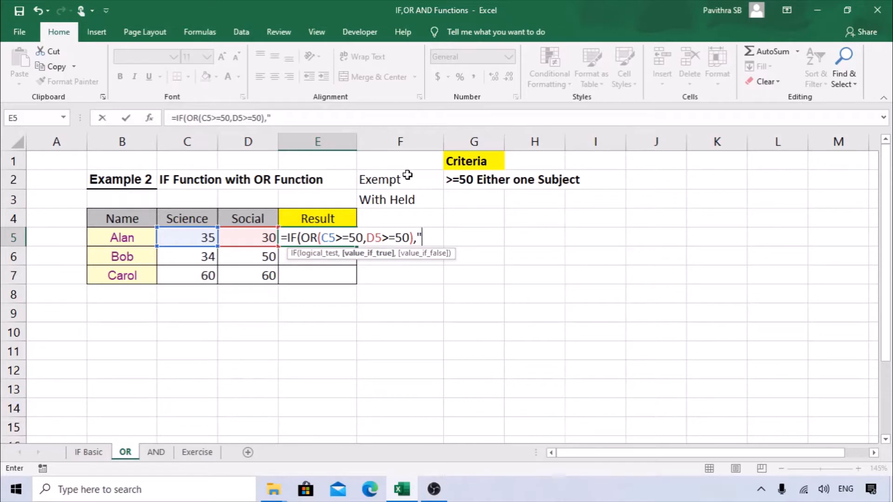
{"action": "type", "text": "Exempt"}
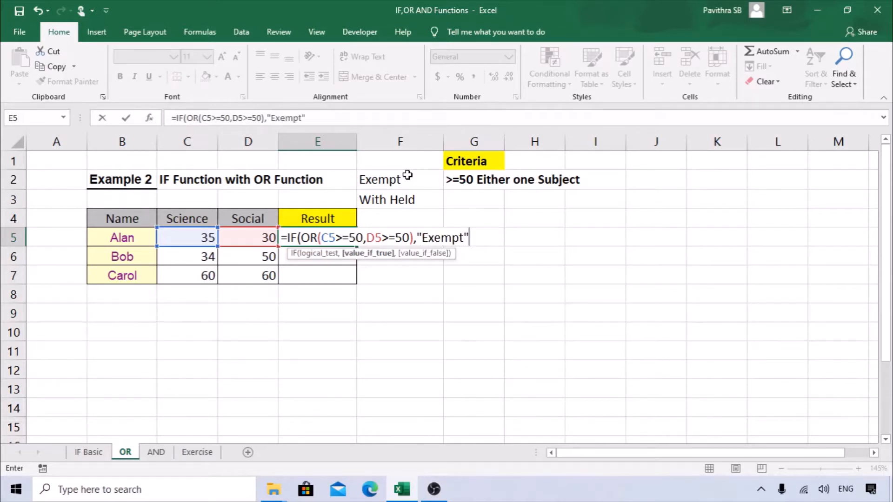
{"action": "type", "text": "\","}
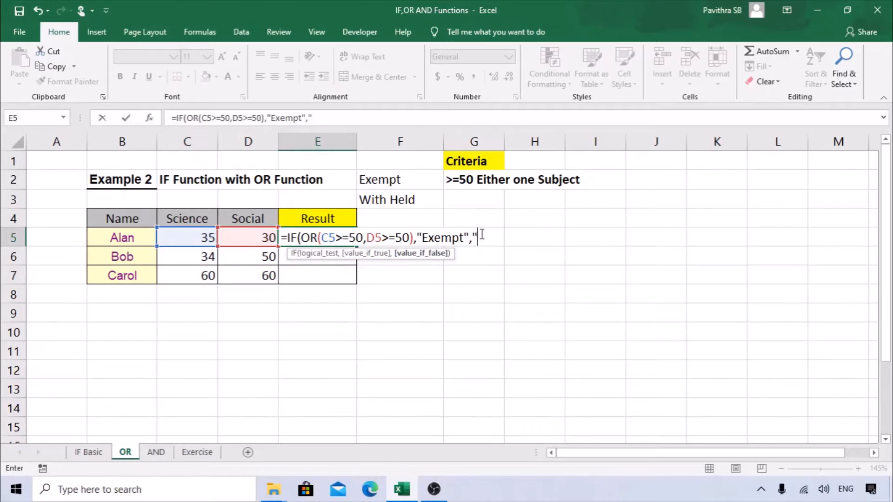
{"action": "type", "text": "With Held"}
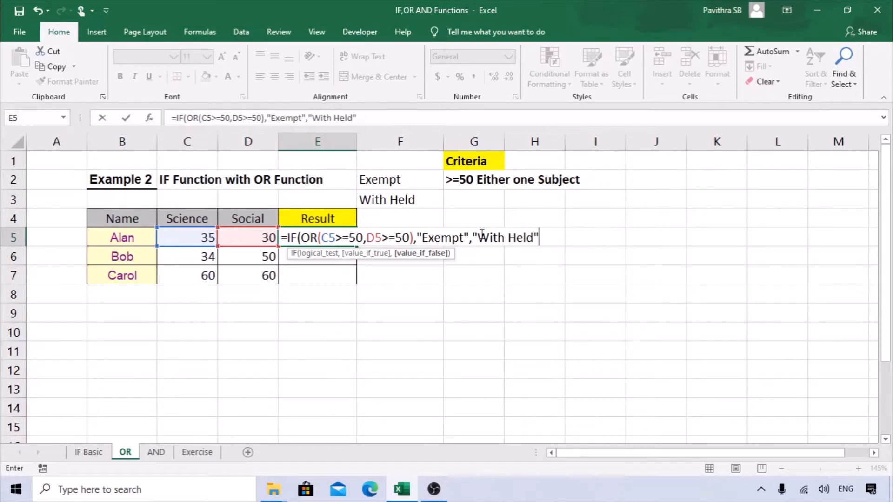
Step: Close and enter the E5 formula, accepting the correction to =IF(OR(C5>=50,D5>=50),"Exempt","With Held")
{"action": "left_click", "coordinate": [300, 237]}
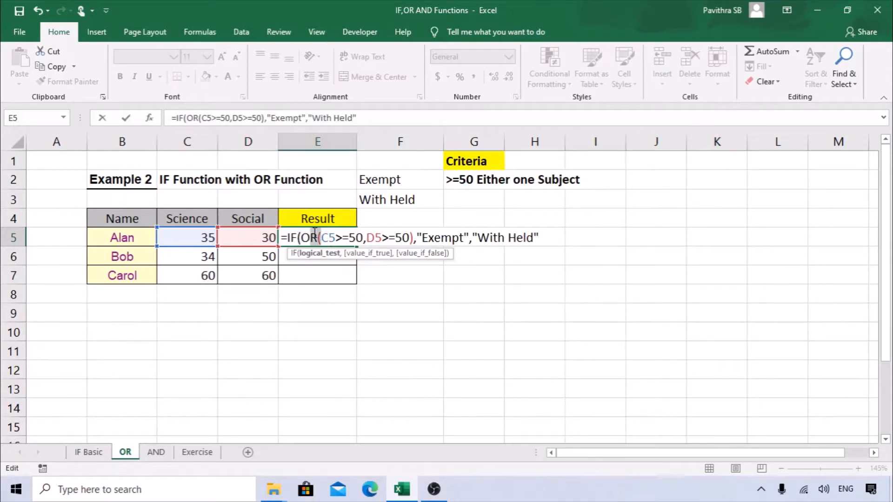
{"action": "left_click", "coordinate": [541, 235]}
{"action": "type", "text": "))"}
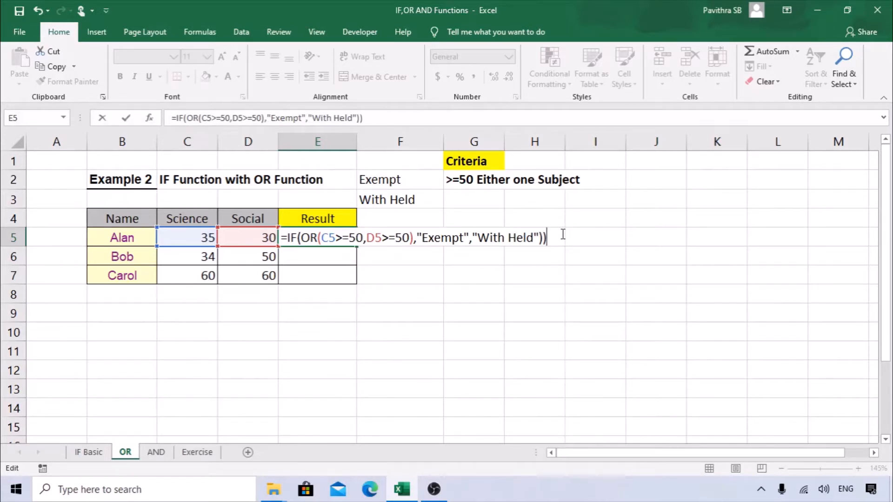
{"action": "key", "text": "Return"}
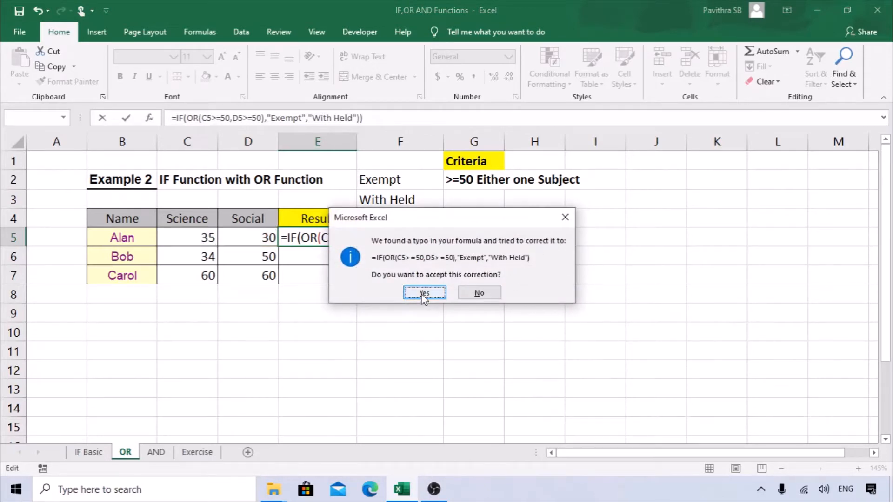
{"action": "left_click", "coordinate": [424, 293]}
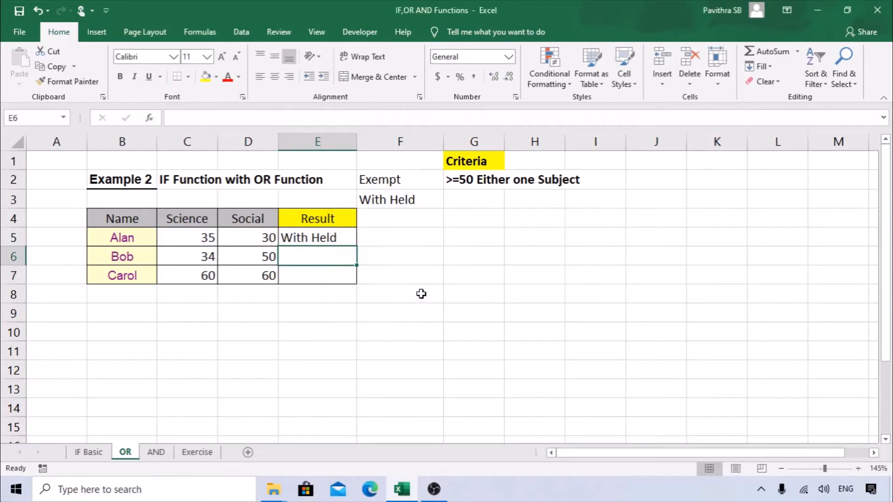
Step: Copy the IF with OR formula from E5 down through E7
{"action": "left_click", "coordinate": [347, 242]}
{"action": "left_click_drag", "start_coordinate": [356, 246], "coordinate": [353, 281]}
{"action": "left_click", "coordinate": [313, 257]}
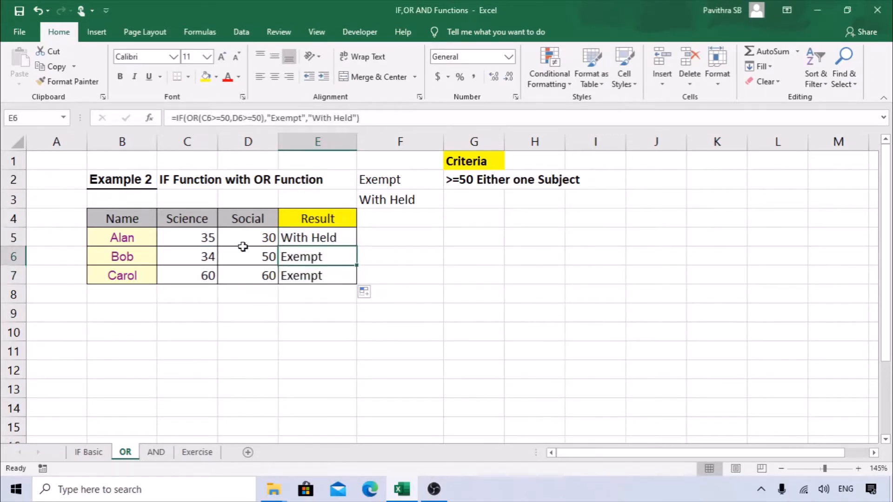
Step: Set the Social mark in D6 to 49 and check the updated result in E6
{"action": "left_click", "coordinate": [210, 254]}
{"action": "left_click", "coordinate": [244, 255]}
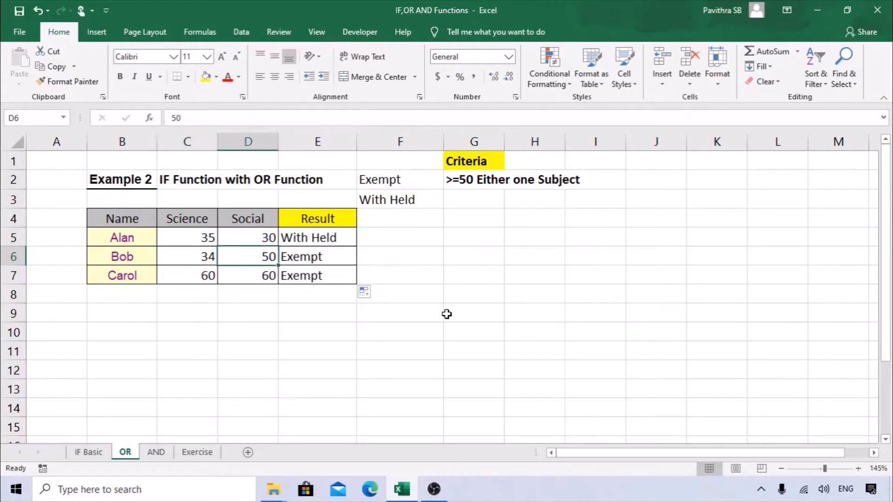
{"action": "type", "text": "49"}
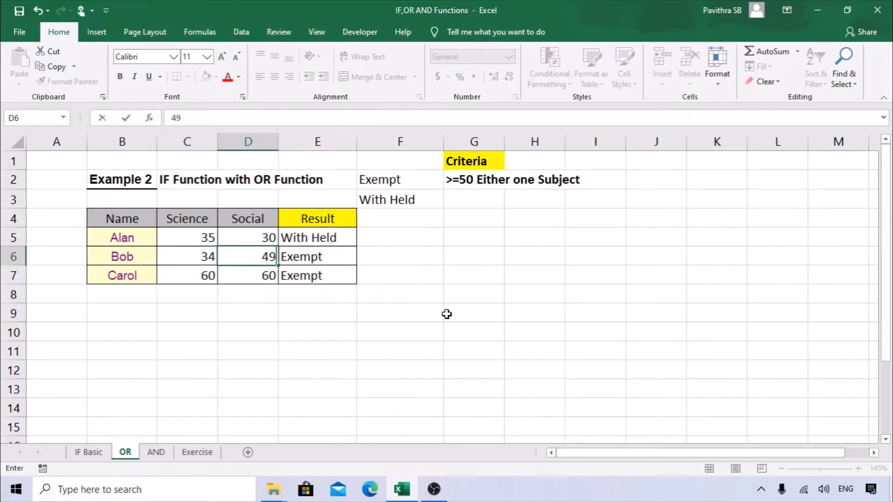
{"action": "key", "text": "Return"}
{"action": "left_click", "coordinate": [297, 259]}
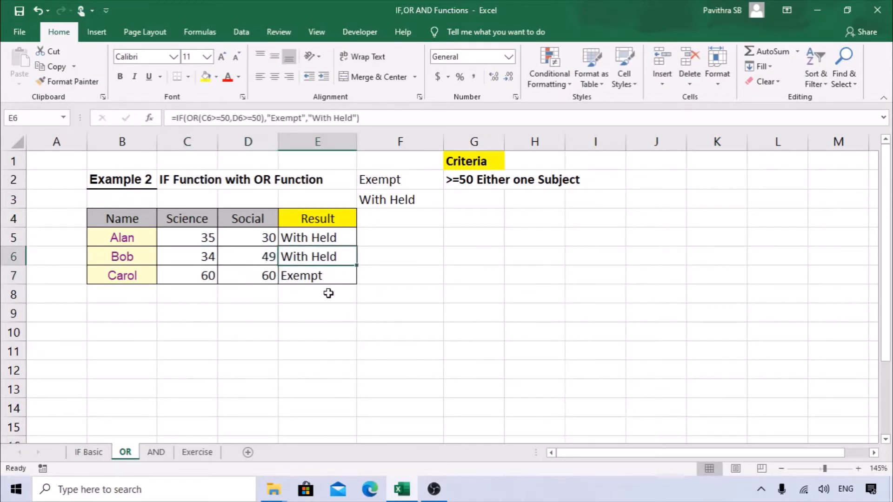
{"action": "left_click_drag", "start_coordinate": [196, 254], "coordinate": [250, 257]}
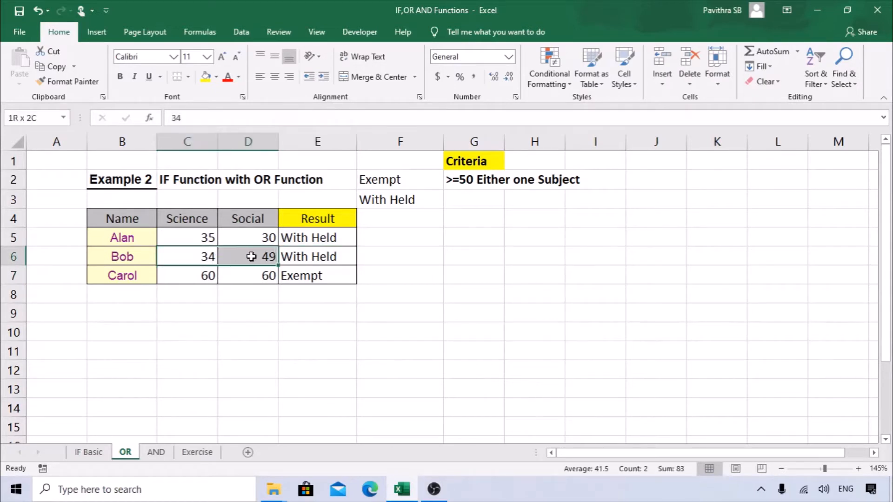
Step: Examine the E5 formula's logical test, value if true and value if false as function arguments, and compare them with the row's marks
{"action": "left_click", "coordinate": [321, 240]}
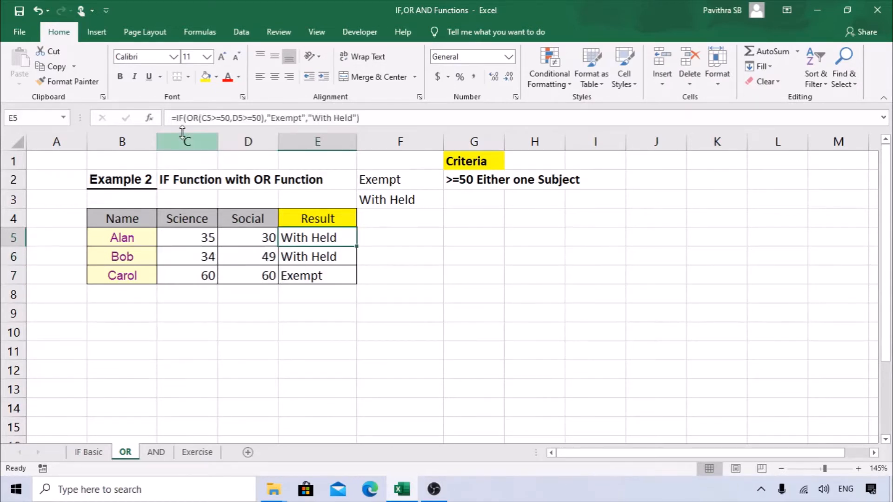
{"action": "left_click", "coordinate": [149, 118]}
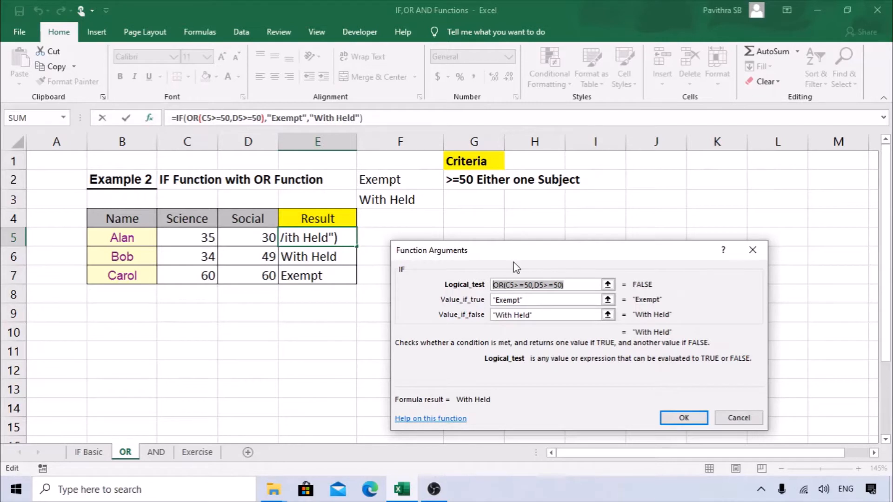
{"action": "key", "text": "Return"}
{"action": "left_click", "coordinate": [263, 119]}
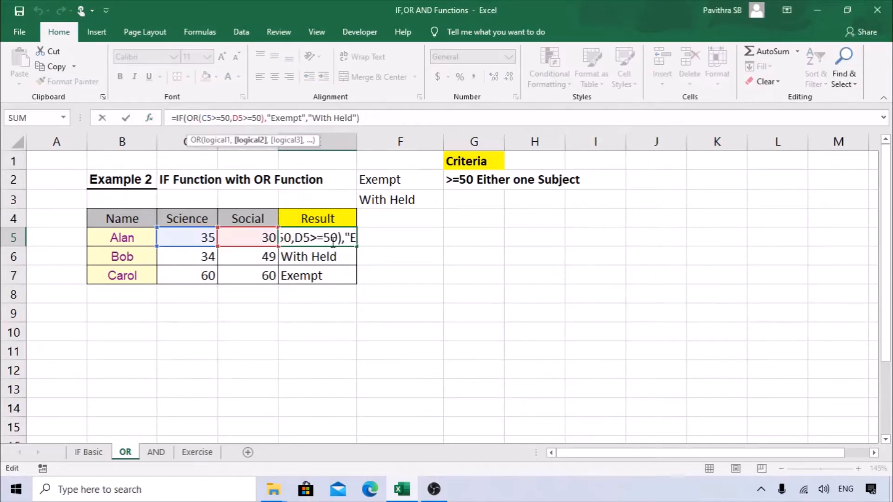
{"action": "type", "text": ")"}
{"action": "left_click", "coordinate": [348, 243]}
{"action": "left_click", "coordinate": [149, 119]}
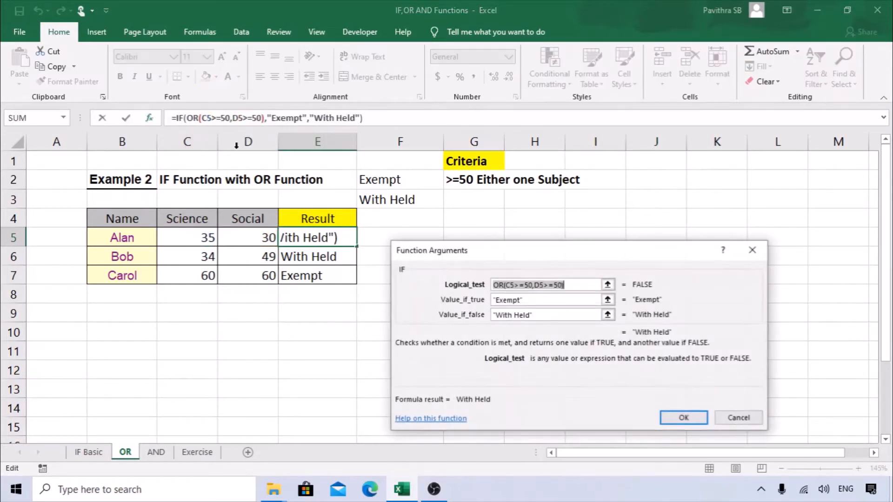
{"action": "left_click", "coordinate": [542, 300]}
{"action": "left_click", "coordinate": [545, 317]}
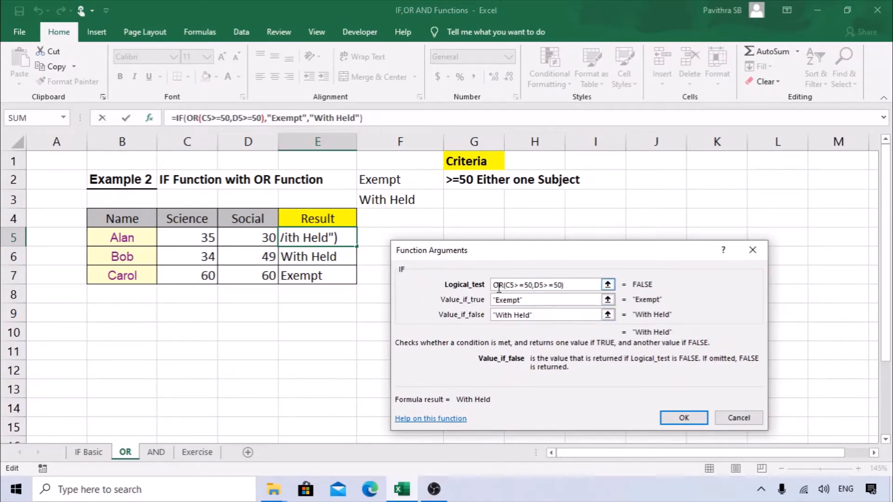
{"action": "key", "text": "Return"}
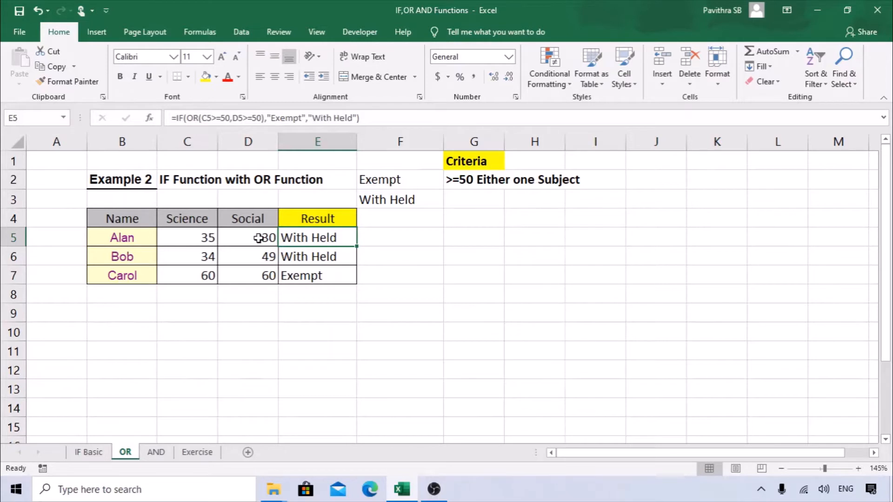
{"action": "left_click", "coordinate": [208, 236]}
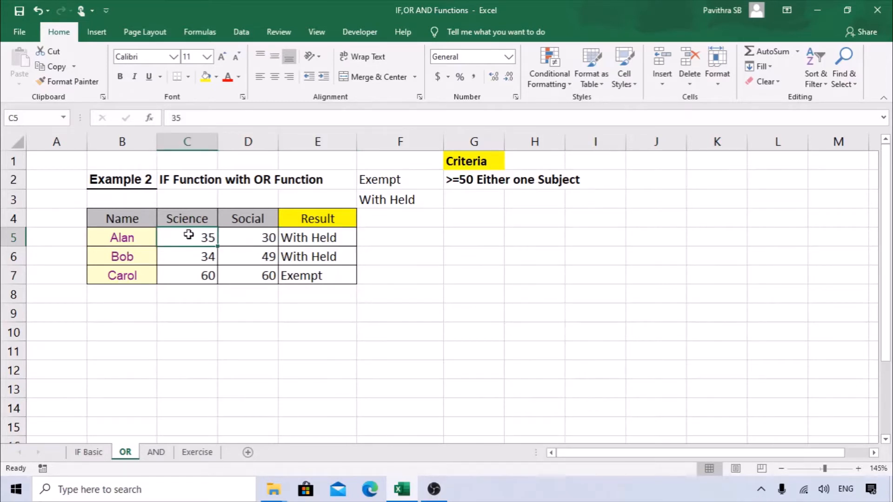
{"action": "left_click", "coordinate": [327, 238]}
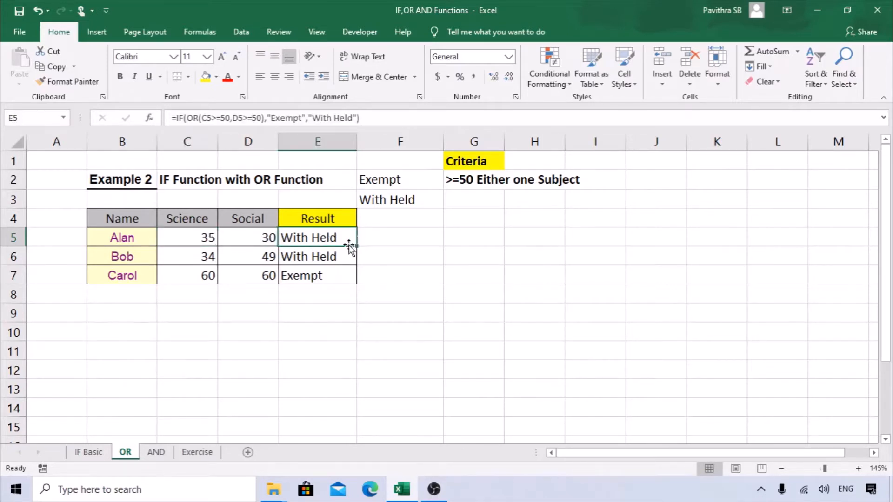
Step: Switch to the AND sheet and review the names, the Science and Social marks, and the empty Result column
{"action": "left_click", "coordinate": [158, 453]}
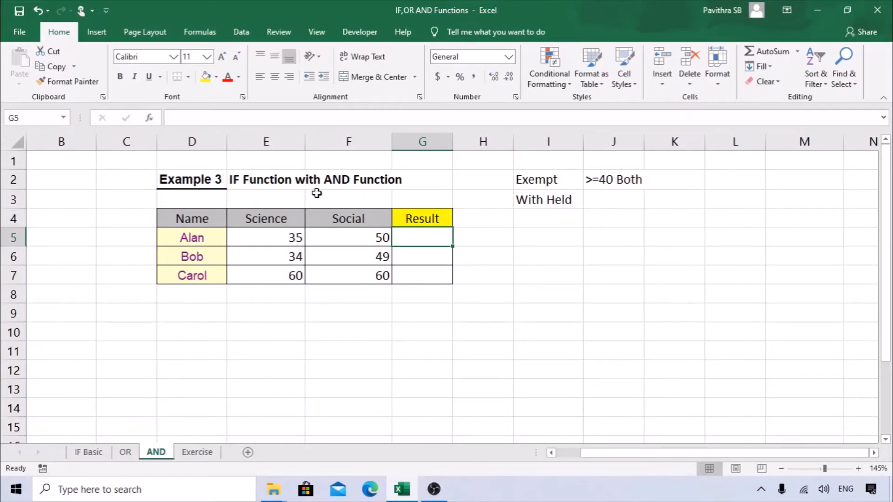
{"action": "left_click_drag", "start_coordinate": [206, 222], "coordinate": [207, 295]}
{"action": "left_click_drag", "start_coordinate": [259, 221], "coordinate": [365, 277]}
{"action": "left_click", "coordinate": [420, 234]}
Step: Enter the heading "Criteria" in J1 and give the cell a yellow fill
{"action": "left_click", "coordinate": [599, 162]}
{"action": "type", "text": "cRITERAI"}
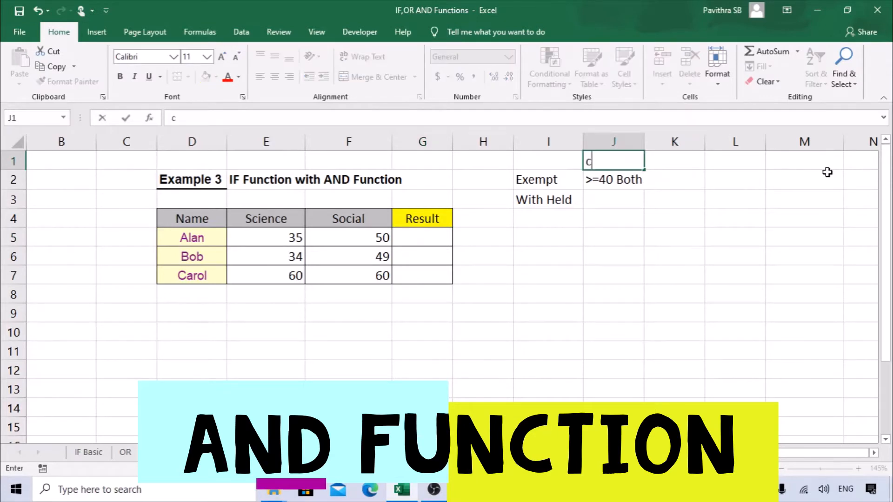
{"action": "key", "text": "BackSpace"}
{"action": "key", "text": "BackSpace"}
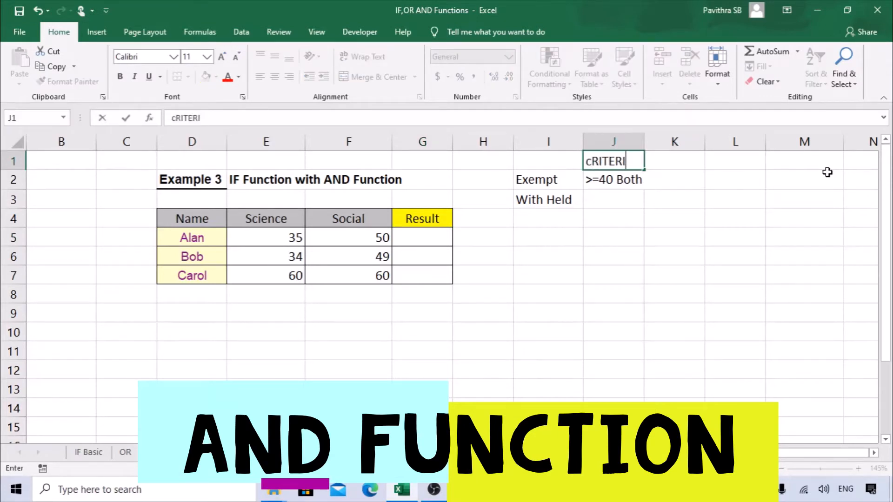
{"action": "type", "text": "IA"}
{"action": "key", "text": "Return"}
{"action": "key", "text": "Up"}
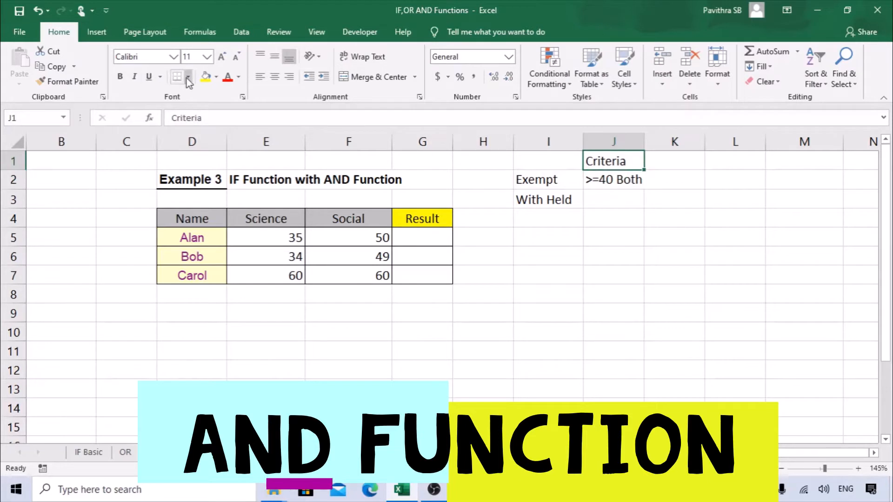
{"action": "left_click", "coordinate": [206, 77]}
Step: Review the ">=40 Both" criterion in J2 that applies to the Result column
{"action": "left_click", "coordinate": [605, 181]}
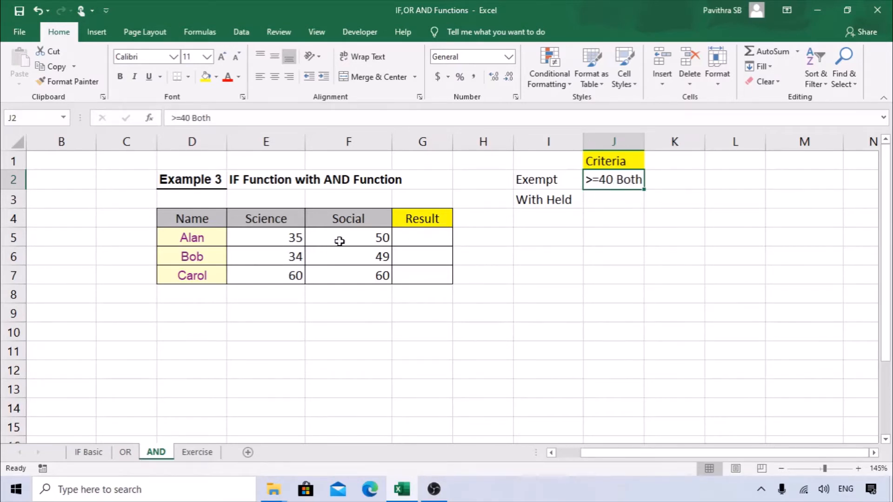
{"action": "left_click", "coordinate": [428, 238]}
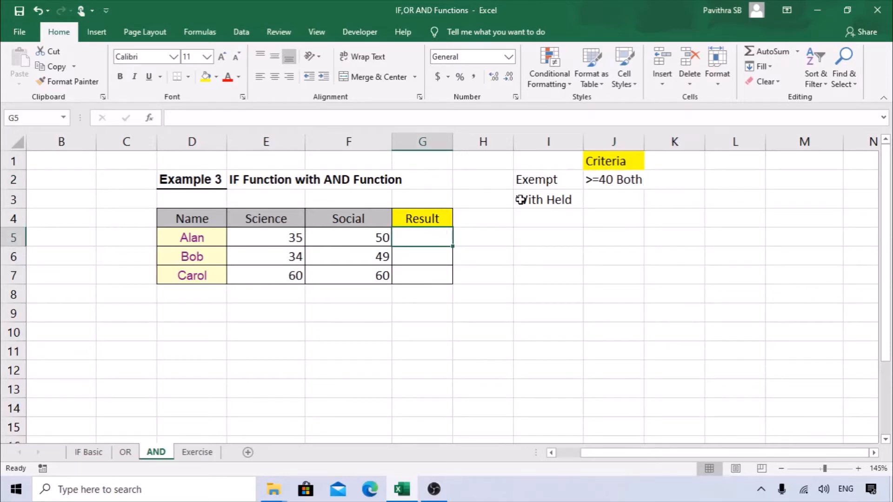
{"action": "left_click", "coordinate": [614, 177]}
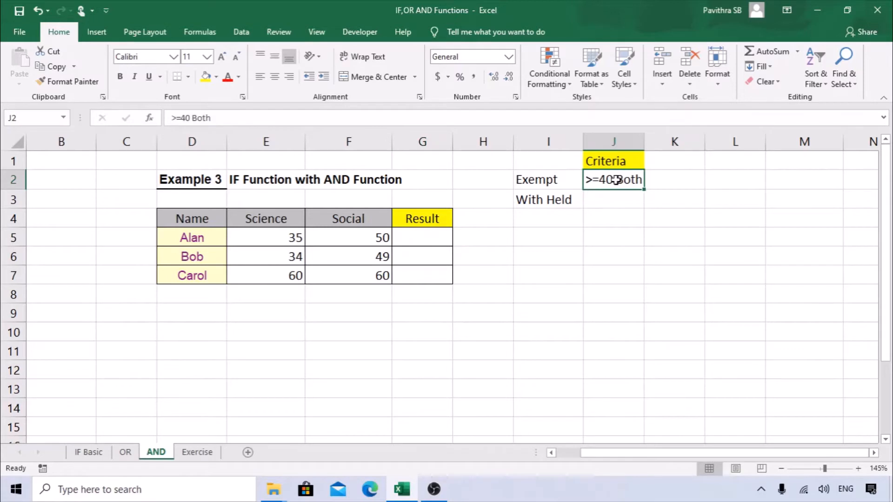
{"action": "double_click", "coordinate": [616, 180]}
{"action": "key", "text": "Escape"}
Step: Start an IF formula in G5 with the logical test AND(E5>=40,F5>=40)
{"action": "left_click", "coordinate": [433, 239]}
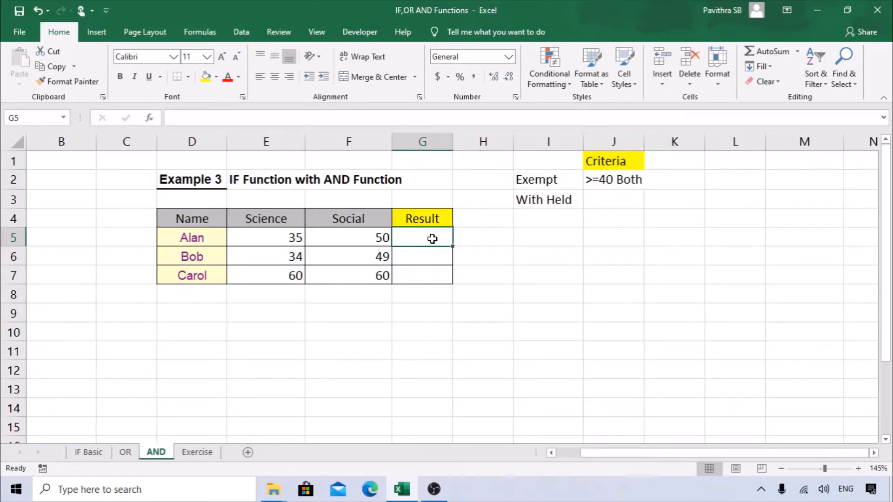
{"action": "type", "text": "=IF("}
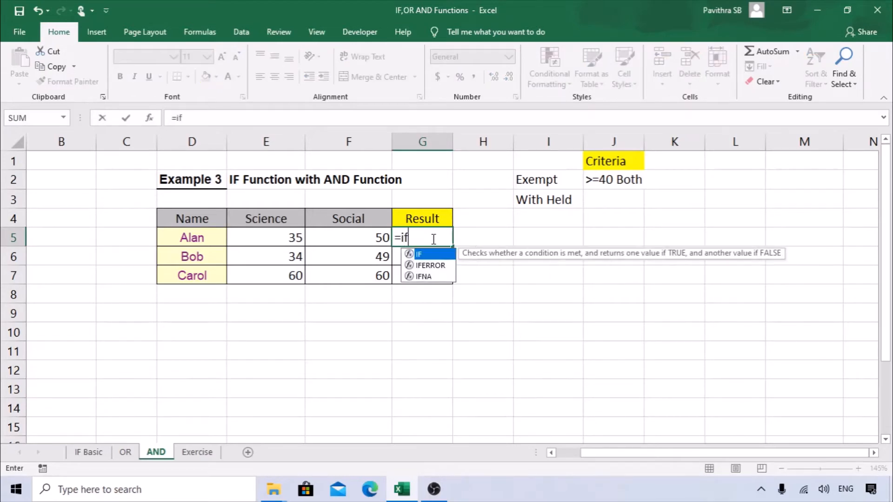
{"action": "type", "text": "AND("}
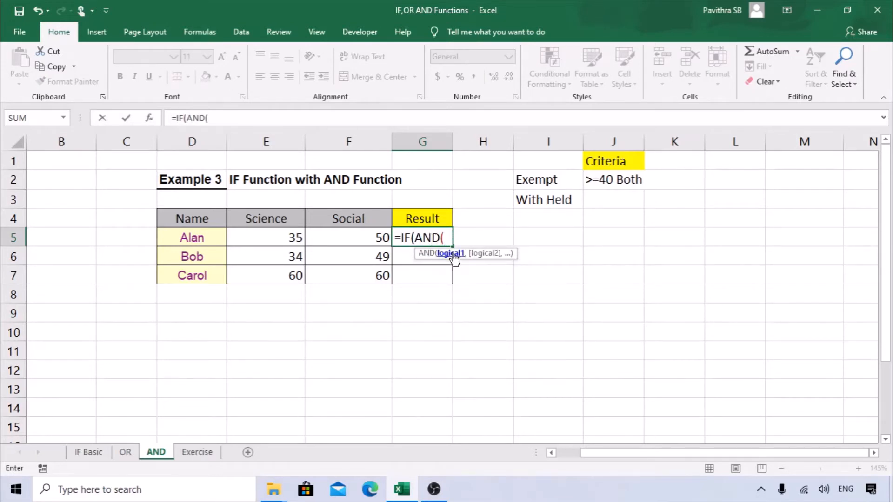
{"action": "left_click", "coordinate": [288, 238]}
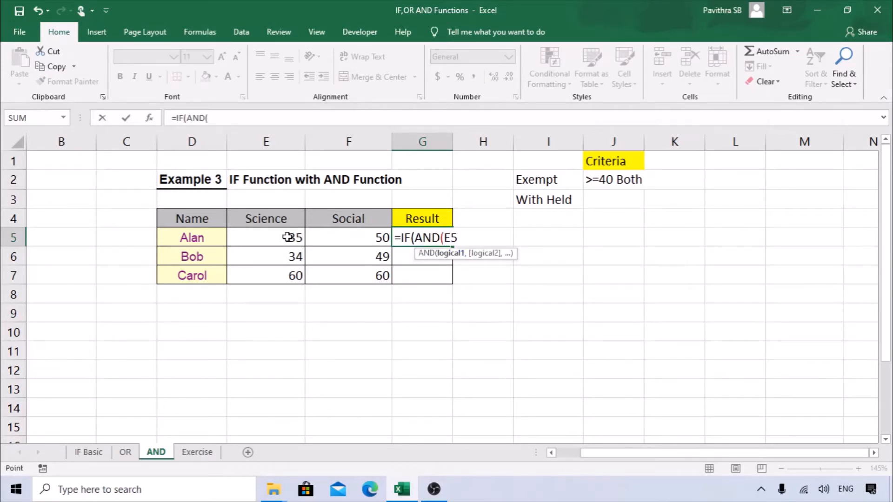
{"action": "type", "text": ">"}
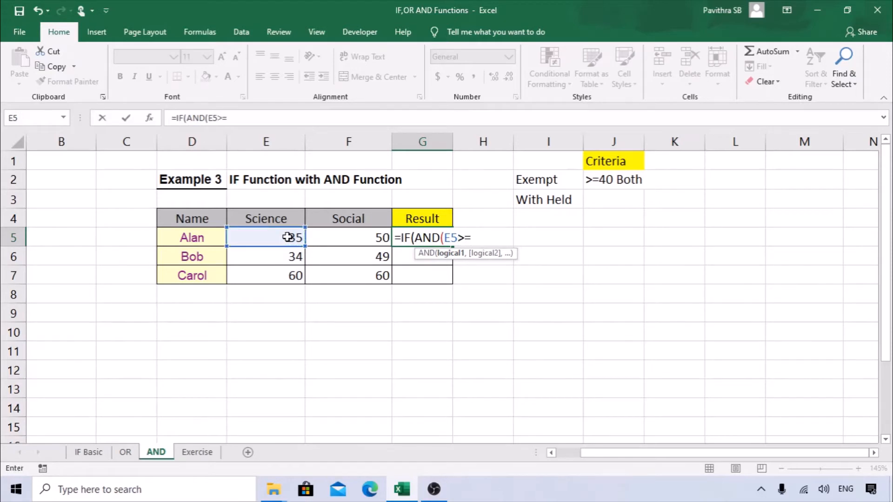
{"action": "type", "text": "=40,"}
{"action": "left_click", "coordinate": [363, 233]}
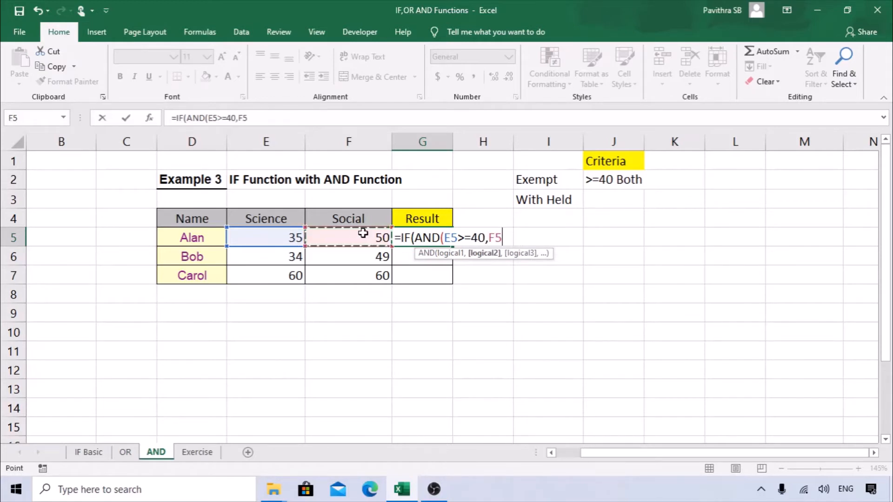
{"action": "type", "text": ">"}
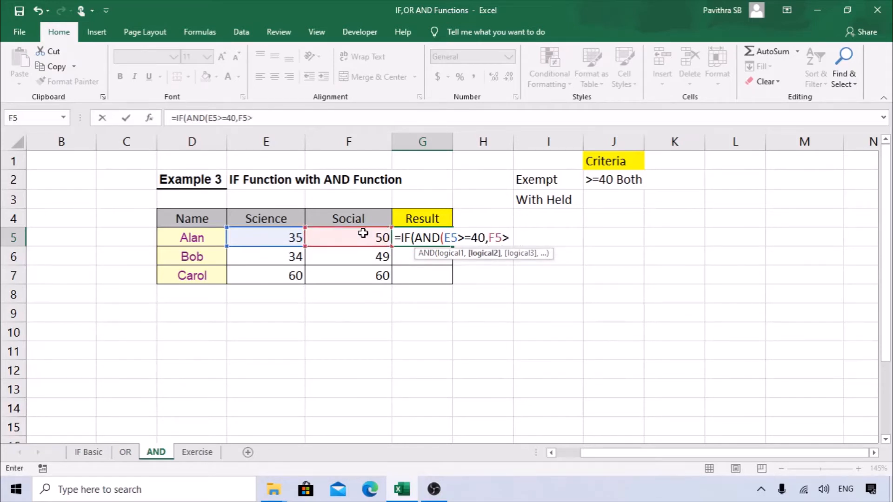
{"action": "type", "text": "=40"}
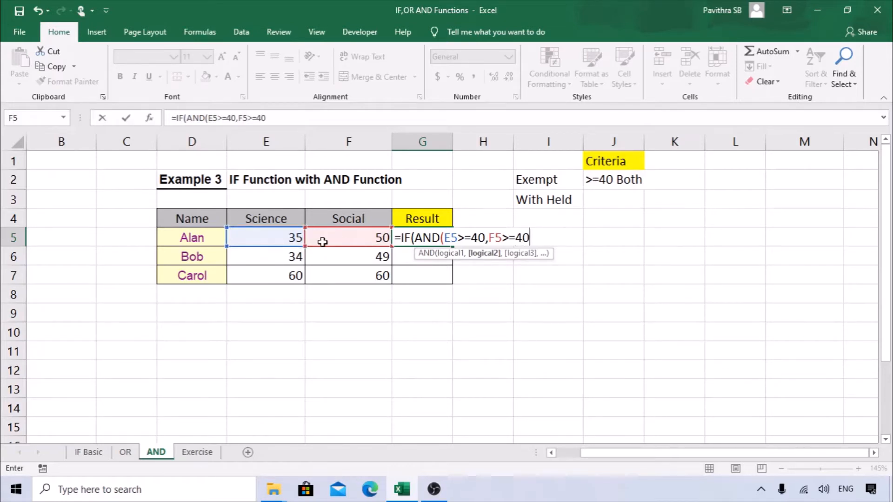
{"action": "type", "text": ")"}
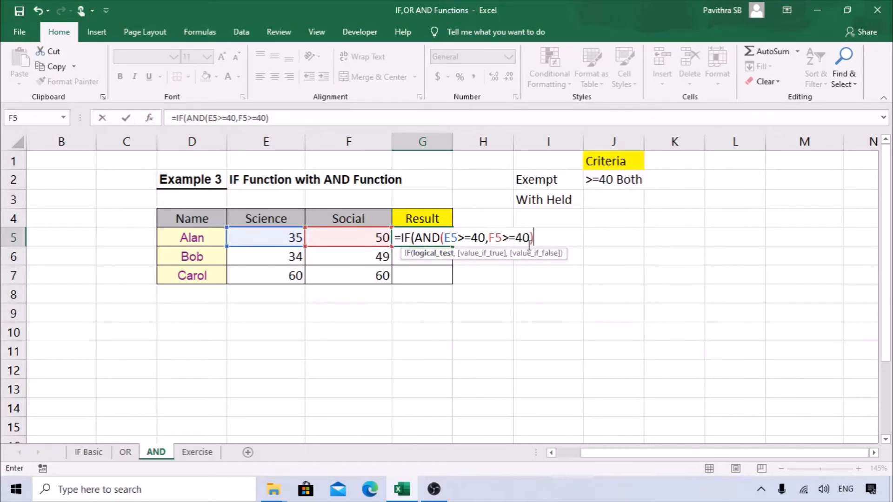
{"action": "type", "text": ","}
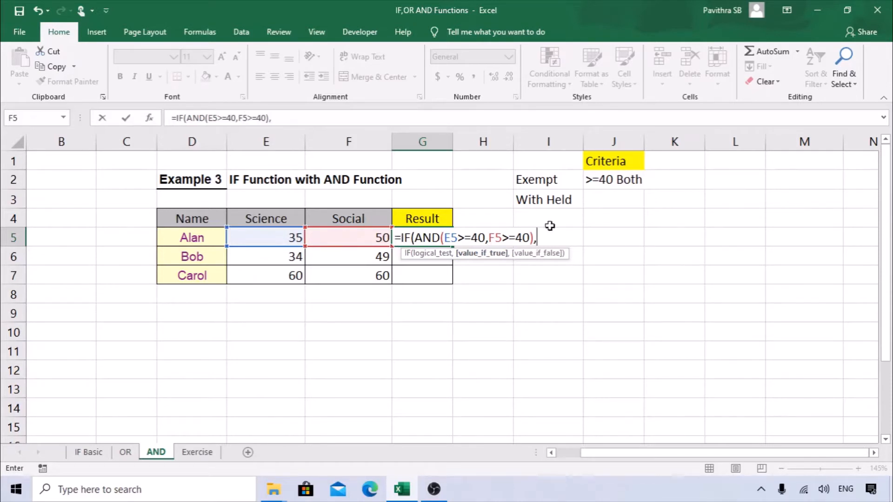
Step: Use I2 as the value if true and I3 as the value if false, and enter the G5 formula, accepting the correction to =IF(AND(E5>=40,F5>=40),I2,I3)
{"action": "left_click", "coordinate": [555, 179]}
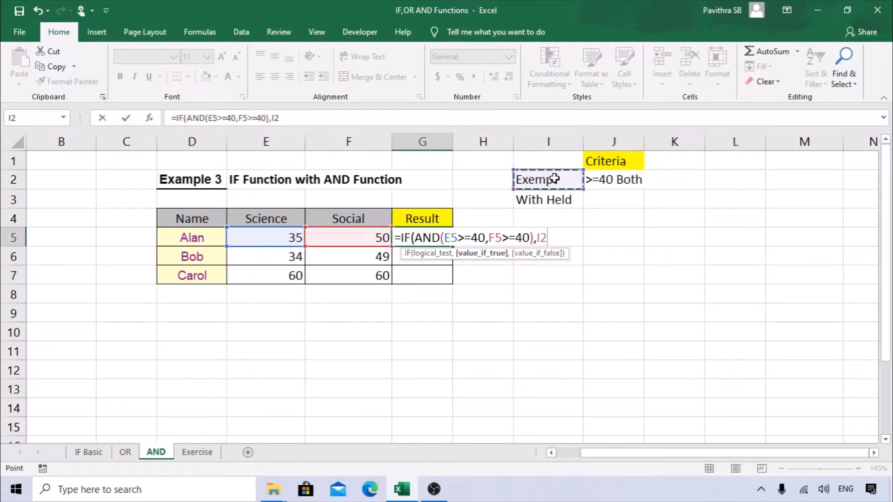
{"action": "type", "text": ","}
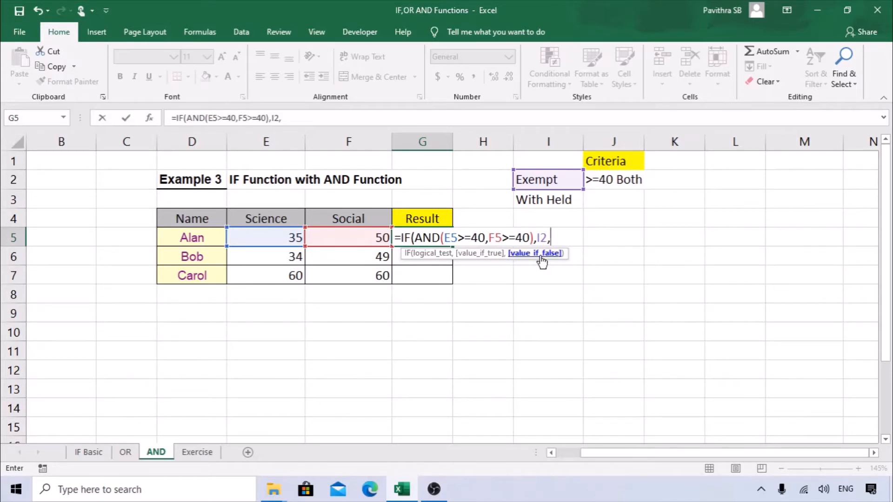
{"action": "left_click", "coordinate": [549, 199]}
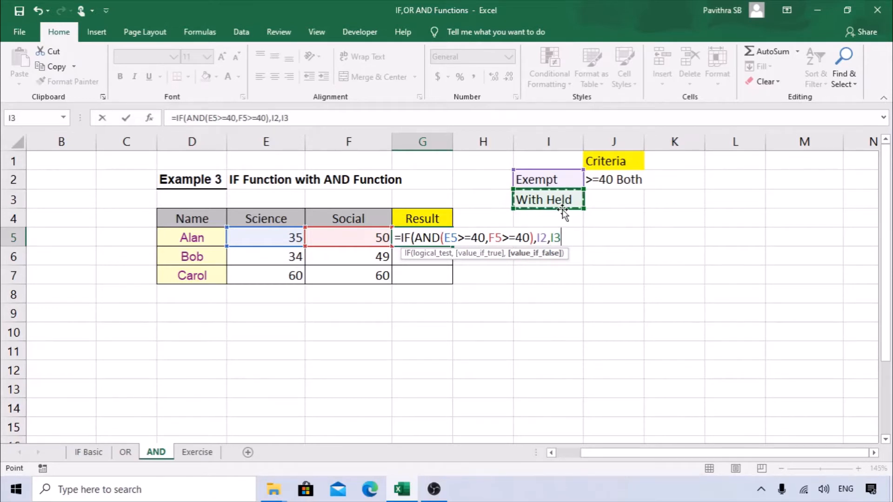
{"action": "key", "text": "Return"}
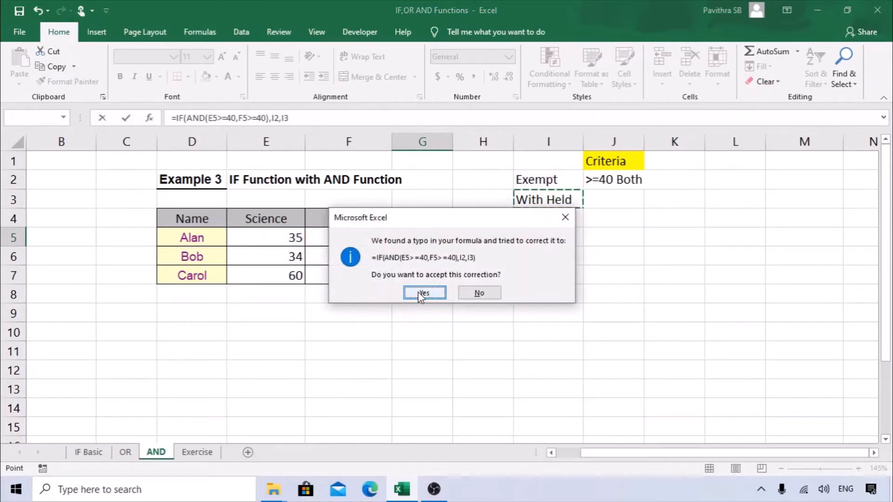
{"action": "left_click", "coordinate": [421, 293]}
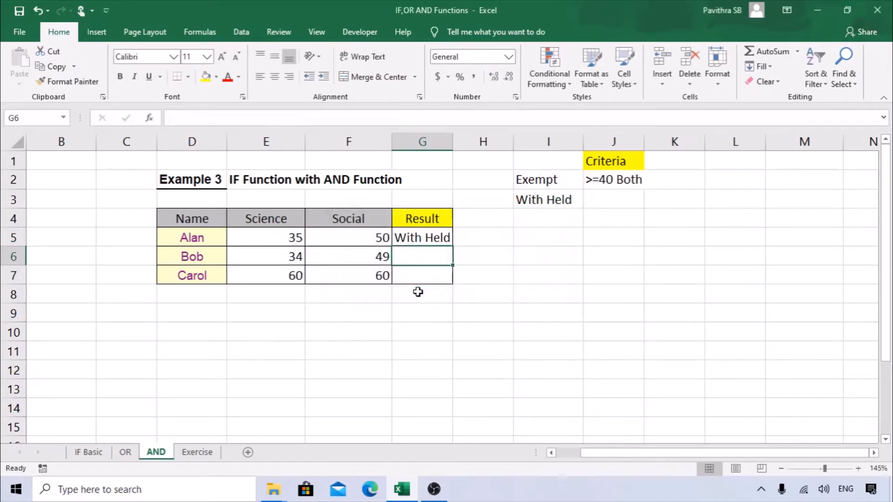
Step: Fill the G5 formula down to G7 and inspect the copied formulas in G7 and G6
{"action": "left_click", "coordinate": [447, 239]}
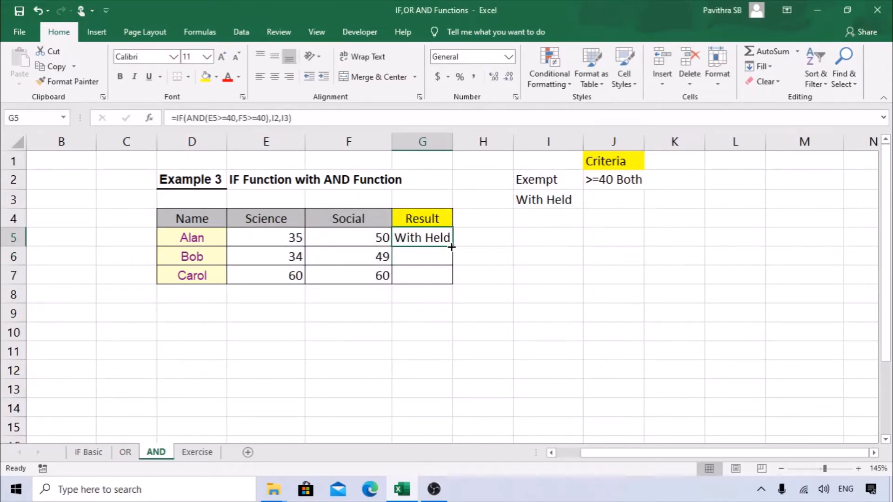
{"action": "left_click_drag", "start_coordinate": [451, 247], "coordinate": [452, 282]}
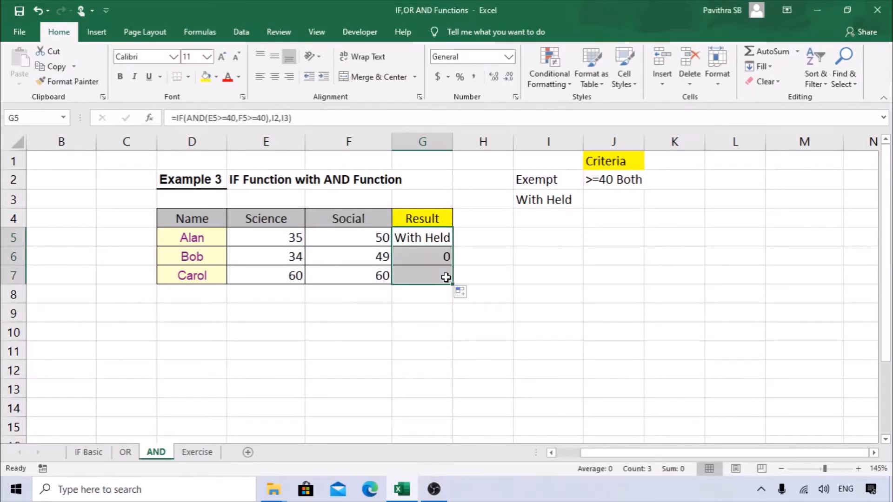
{"action": "double_click", "coordinate": [422, 278]}
{"action": "key", "text": "Escape"}
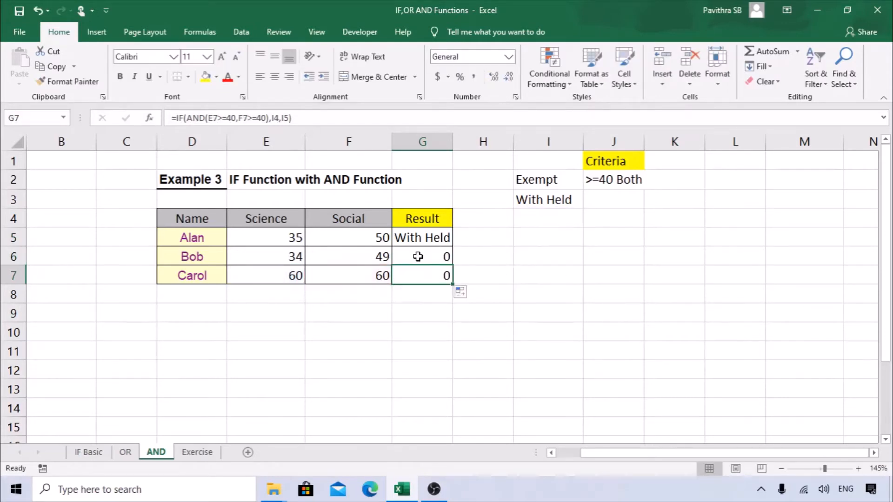
{"action": "double_click", "coordinate": [418, 257]}
{"action": "key", "text": "Escape"}
Step: Make the IF arguments in G5 absolute as $I$2 and $I$3, and fill the corrected formula down to G7
{"action": "left_click", "coordinate": [425, 236]}
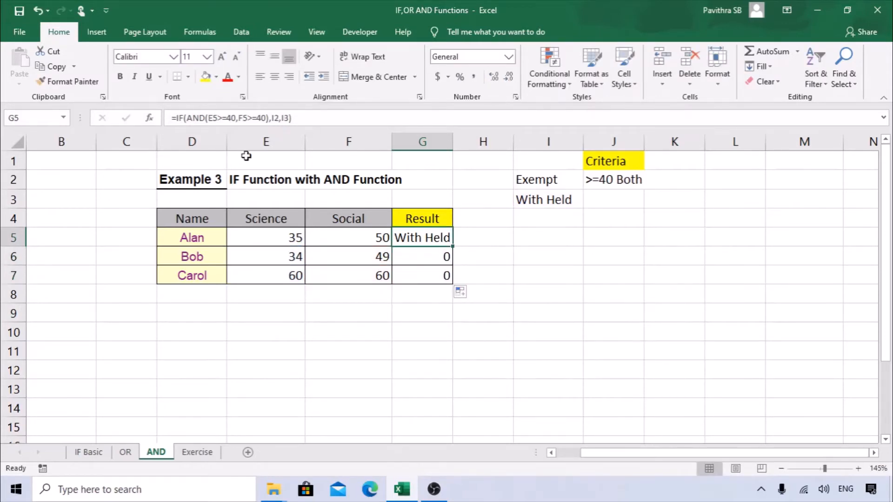
{"action": "left_click", "coordinate": [149, 117]}
{"action": "left_click_drag", "start_coordinate": [478, 245], "coordinate": [452, 214]}
{"action": "left_click", "coordinate": [478, 259]}
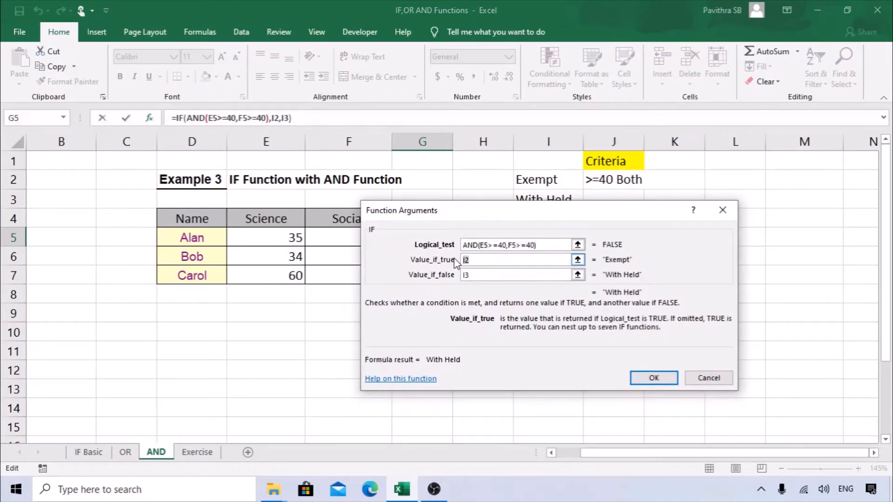
{"action": "left_click_drag", "start_coordinate": [501, 214], "coordinate": [591, 224]}
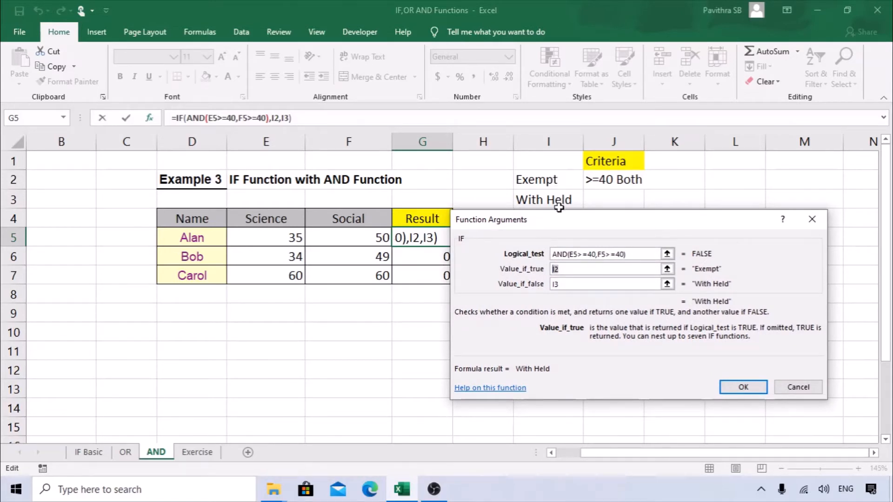
{"action": "key", "text": "F4"}
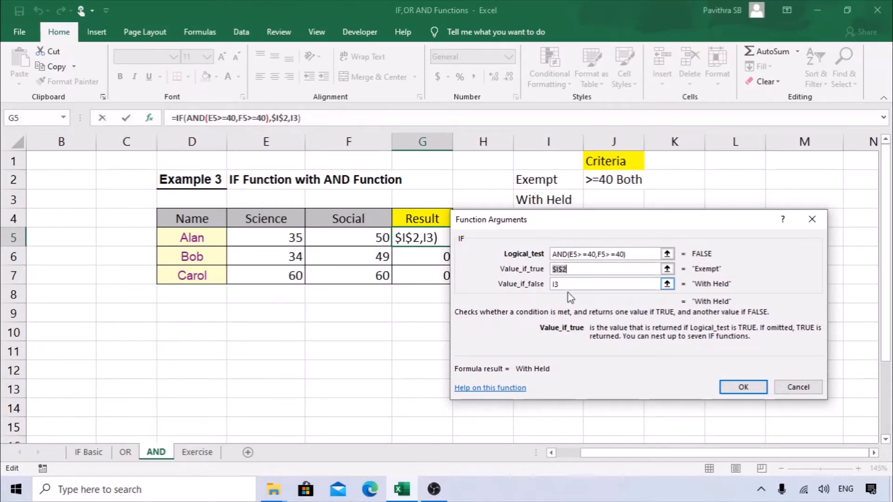
{"action": "left_click", "coordinate": [564, 284]}
{"action": "key", "text": "F4"}
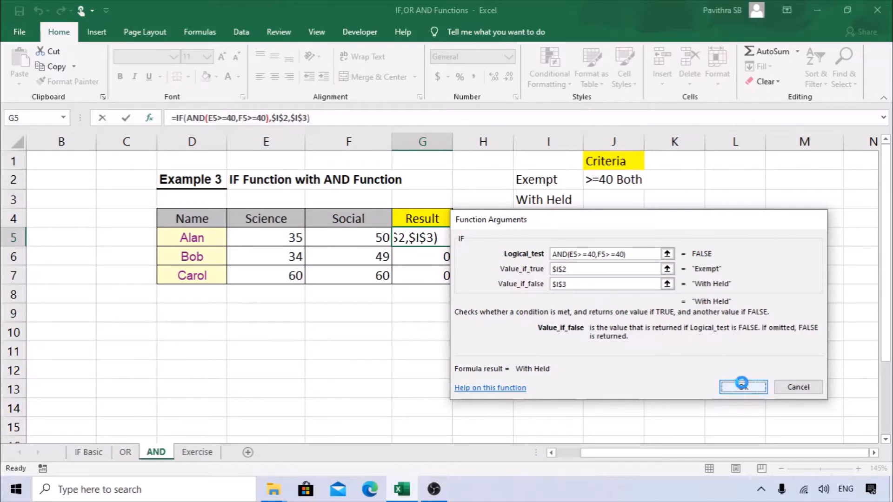
{"action": "left_click", "coordinate": [743, 387]}
{"action": "left_click_drag", "start_coordinate": [453, 249], "coordinate": [456, 281]}
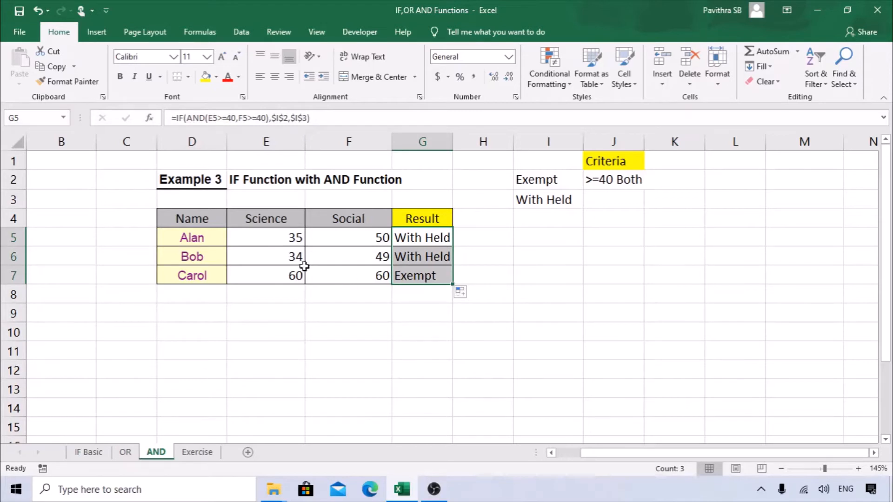
Step: Check the results in G6 and G7 by comparing both marks in each row with the >=40 Both criterion
{"action": "left_click", "coordinate": [353, 255]}
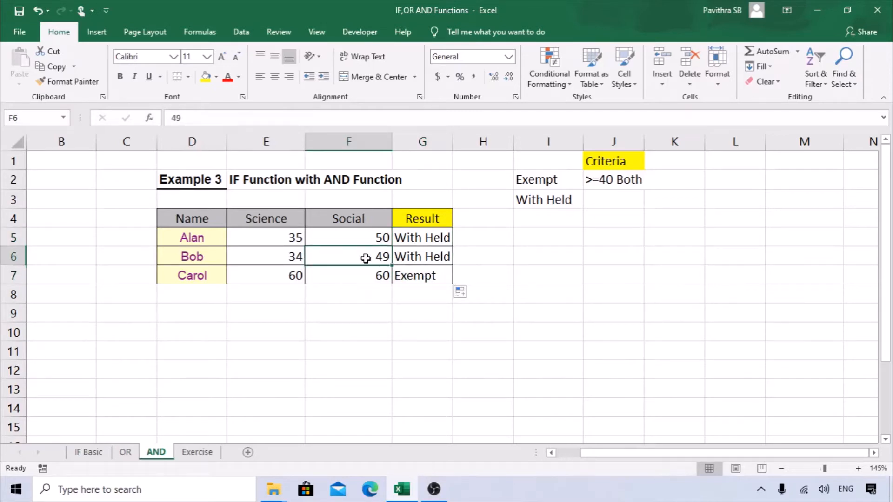
{"action": "left_click", "coordinate": [422, 258]}
{"action": "left_click_drag", "start_coordinate": [279, 256], "coordinate": [330, 254]}
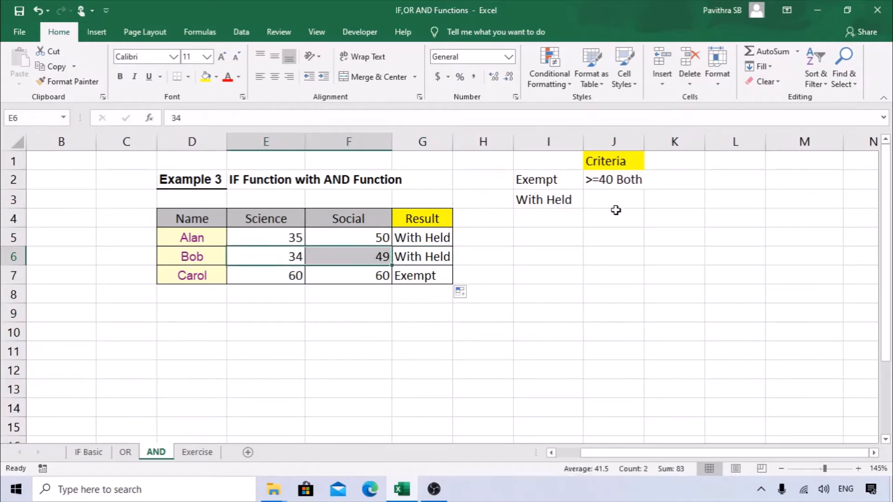
{"action": "left_click", "coordinate": [622, 185]}
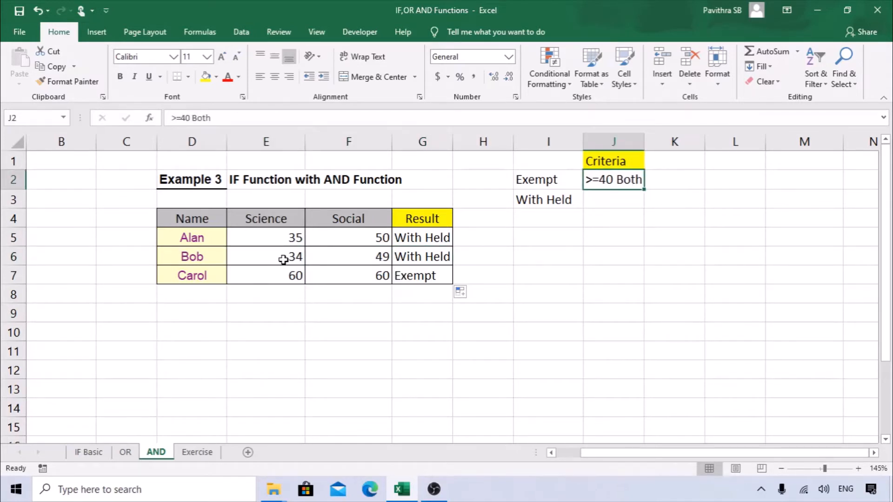
{"action": "left_click_drag", "start_coordinate": [279, 280], "coordinate": [372, 279]}
{"action": "left_click", "coordinate": [425, 279]}
Step: Set the Science mark in E7 to 40 and check the result in G7
{"action": "left_click", "coordinate": [271, 274]}
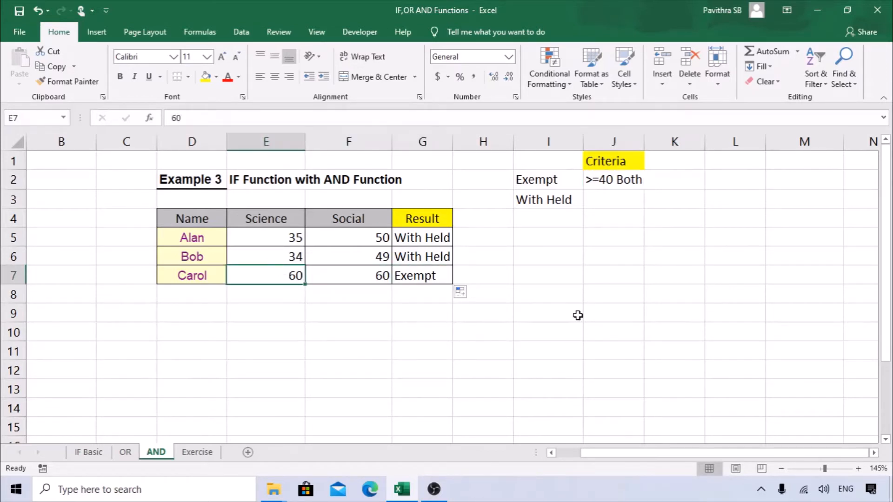
{"action": "type", "text": "40"}
{"action": "key", "text": "Tab"}
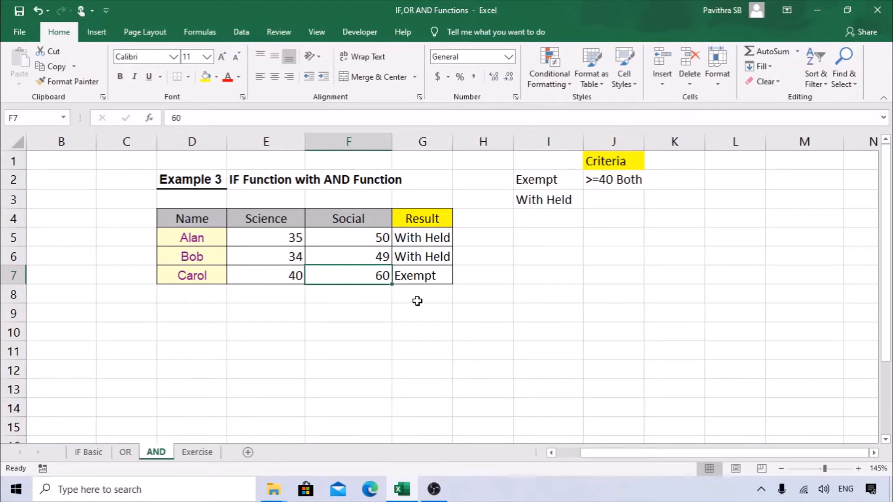
{"action": "left_click", "coordinate": [422, 278]}
Step: Set the Science mark in E7 to 39 and check the result in G7
{"action": "left_click", "coordinate": [291, 277]}
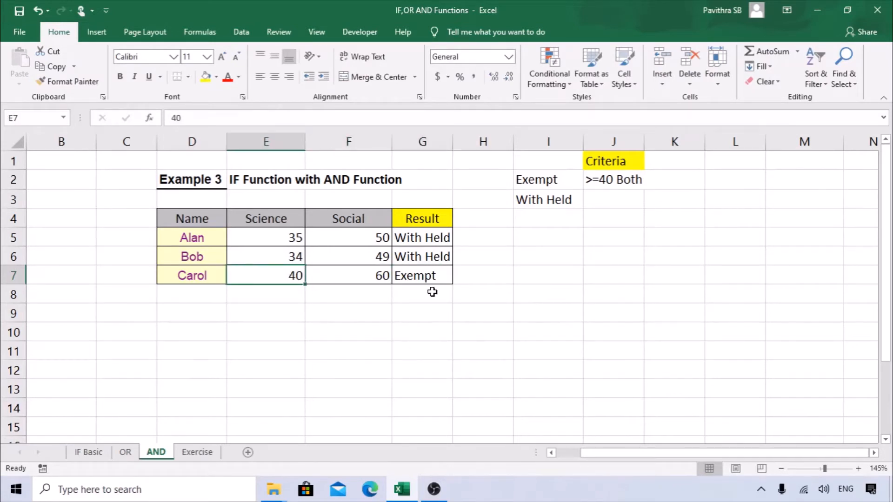
{"action": "type", "text": "39"}
{"action": "key", "text": "Tab"}
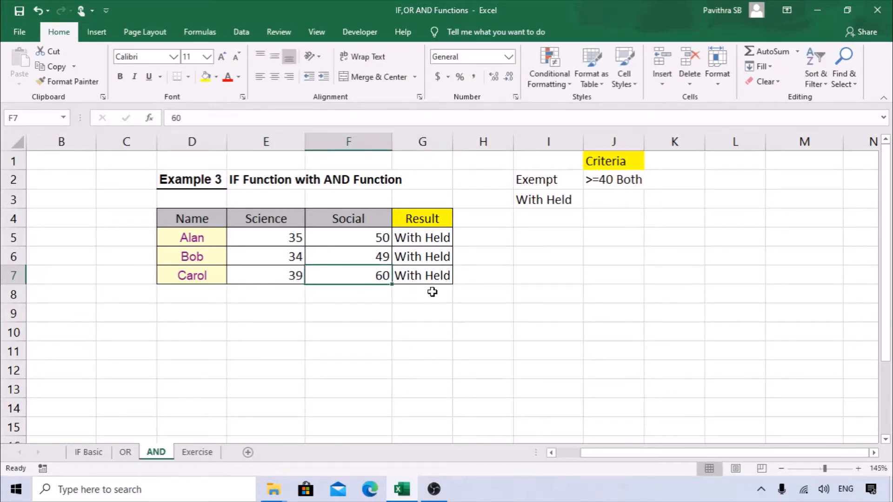
{"action": "left_click", "coordinate": [446, 275]}
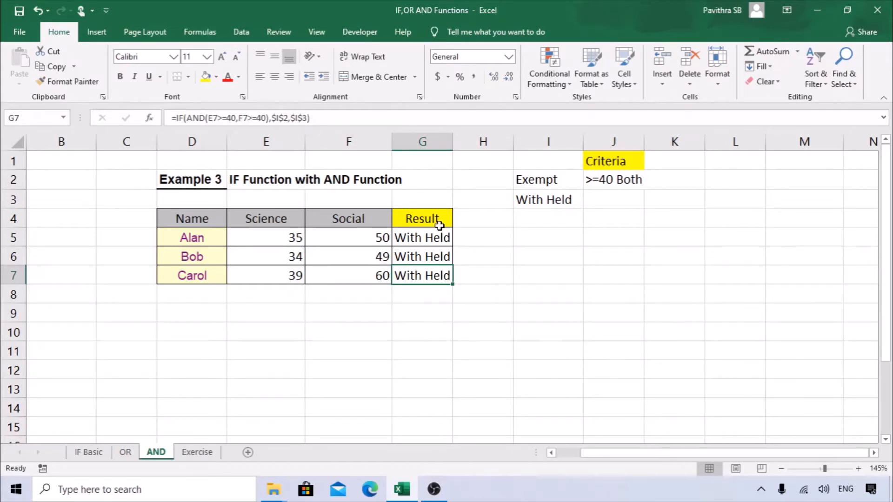
Step: Review the function arguments of the IF formula in G5 and keep them as they are
{"action": "left_click", "coordinate": [417, 233]}
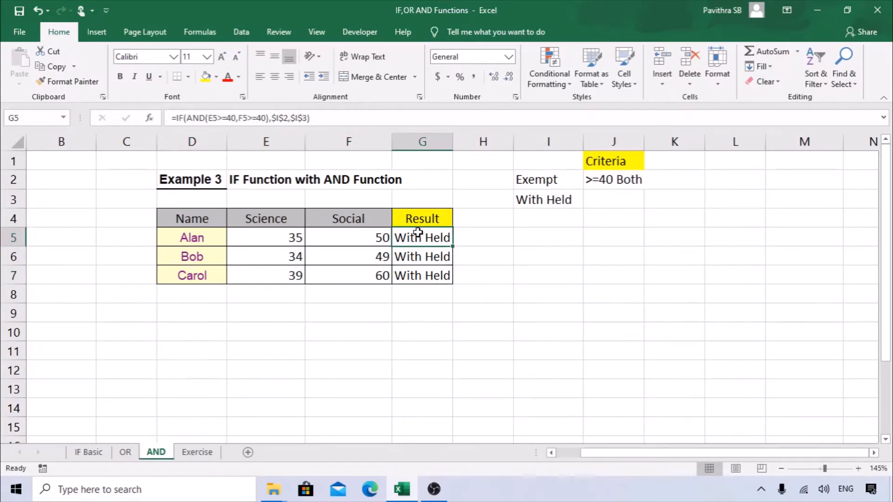
{"action": "left_click", "coordinate": [149, 118]}
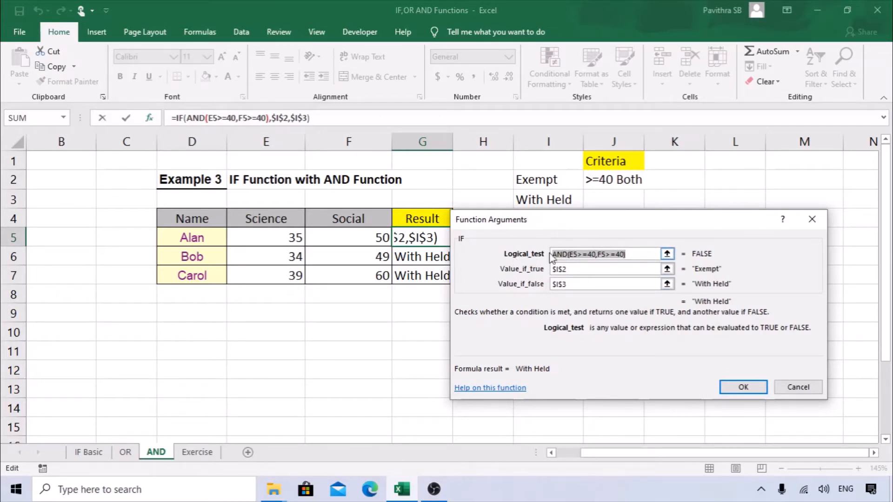
{"action": "left_click", "coordinate": [550, 284]}
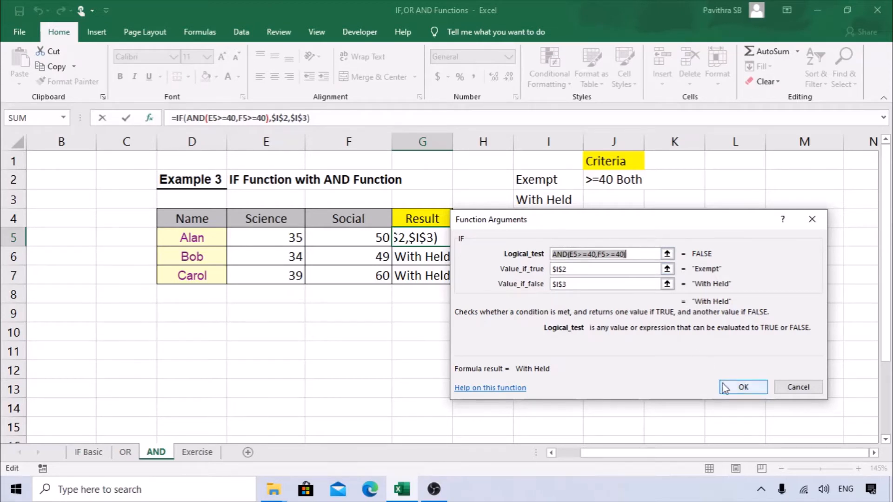
{"action": "left_click", "coordinate": [743, 387]}
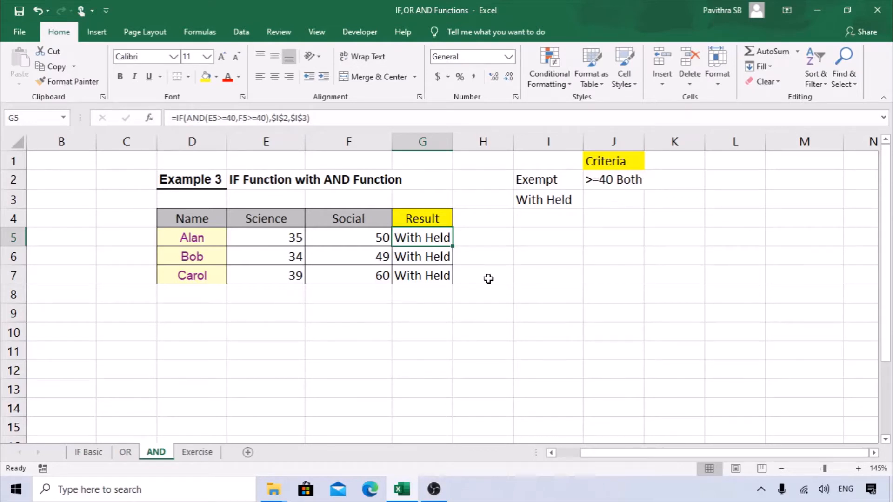
Step: Open the Exercise sheet and review the Customer Name and Total Bill columns
{"action": "left_click", "coordinate": [197, 454]}
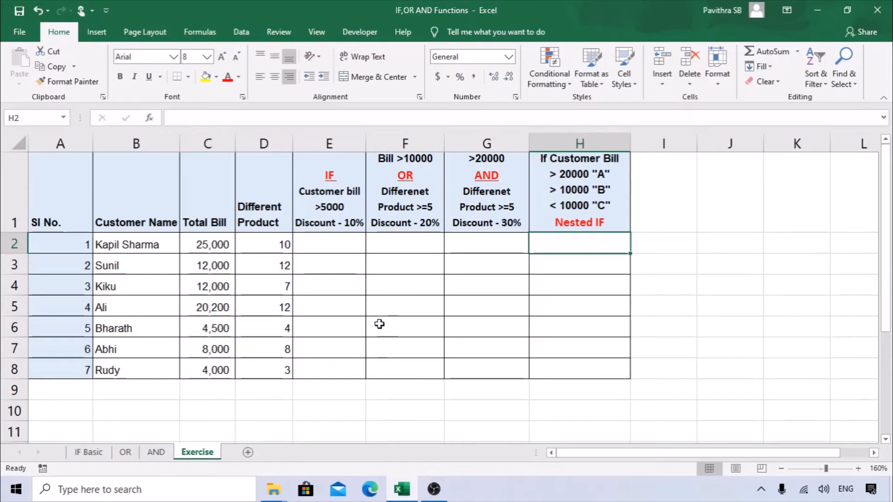
{"action": "left_click", "coordinate": [135, 208]}
{"action": "left_click_drag", "start_coordinate": [135, 208], "coordinate": [137, 370]}
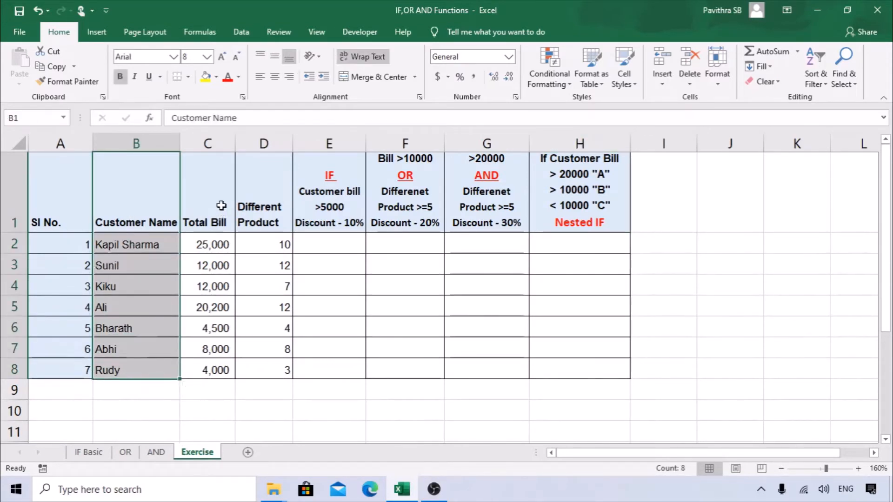
{"action": "left_click_drag", "start_coordinate": [219, 203], "coordinate": [222, 393]}
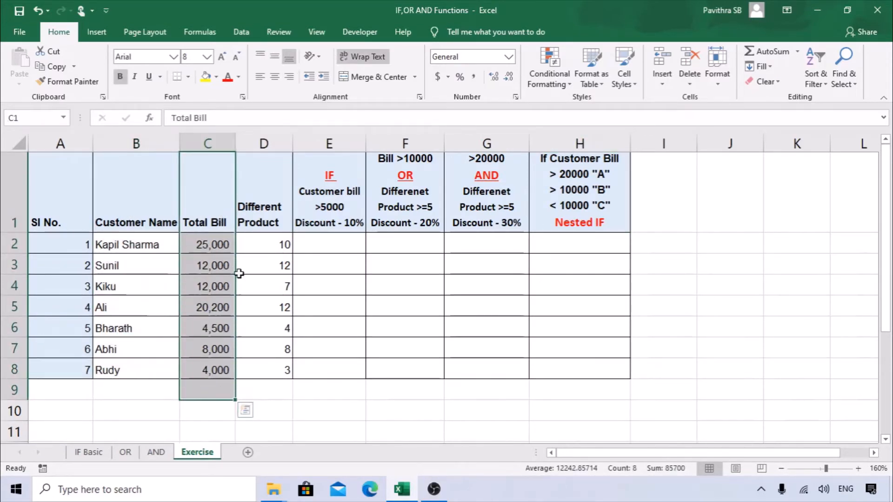
Step: Widen column D and review the Different Product values, including the first customer's row
{"action": "left_click_drag", "start_coordinate": [293, 145], "coordinate": [313, 144]}
{"action": "left_click_drag", "start_coordinate": [283, 199], "coordinate": [293, 389]}
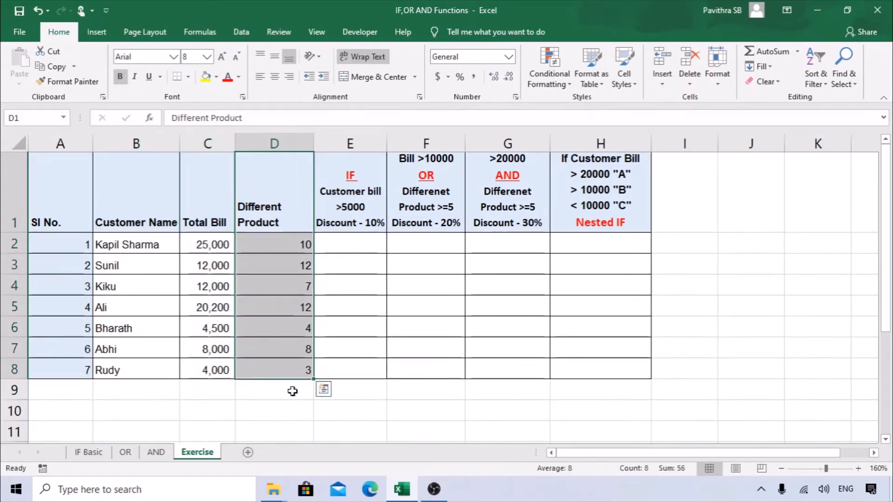
{"action": "left_click", "coordinate": [293, 389]}
{"action": "left_click", "coordinate": [144, 247]}
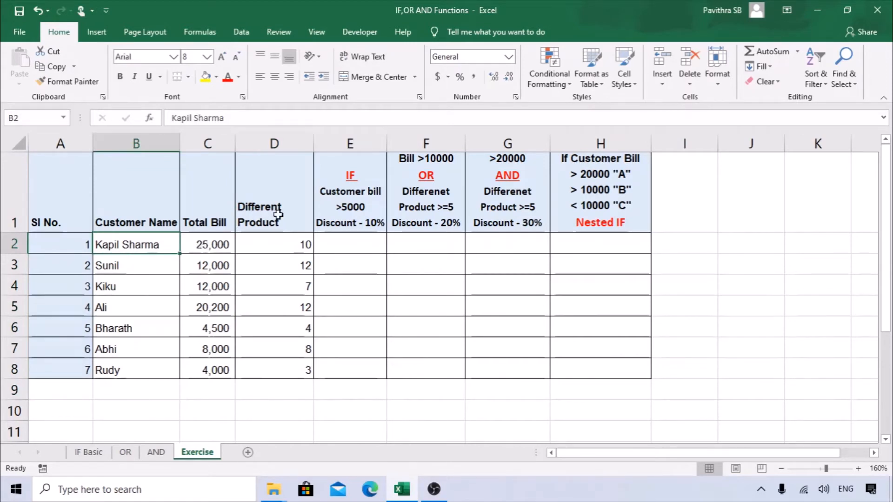
{"action": "left_click", "coordinate": [284, 243]}
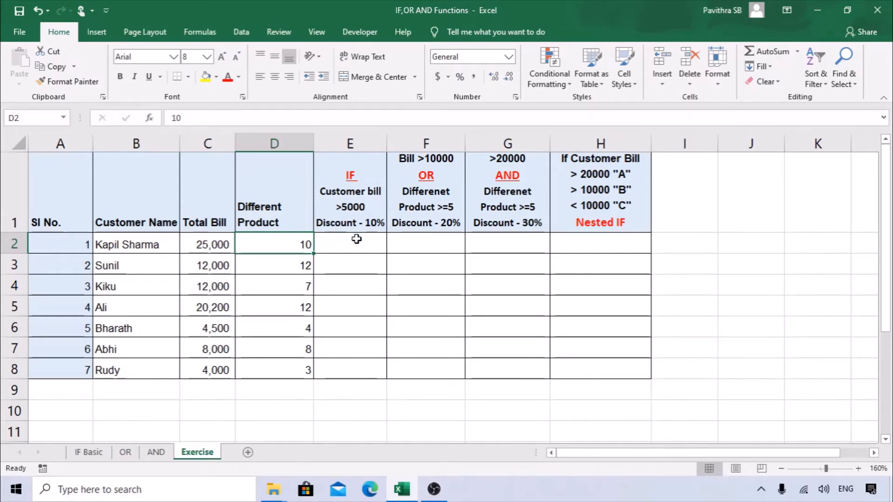
Step: Examine the IF, OR, AND and Nested IF criteria in E1:H1 against the first customer's bill and the result cells
{"action": "left_click_drag", "start_coordinate": [350, 178], "coordinate": [576, 177]}
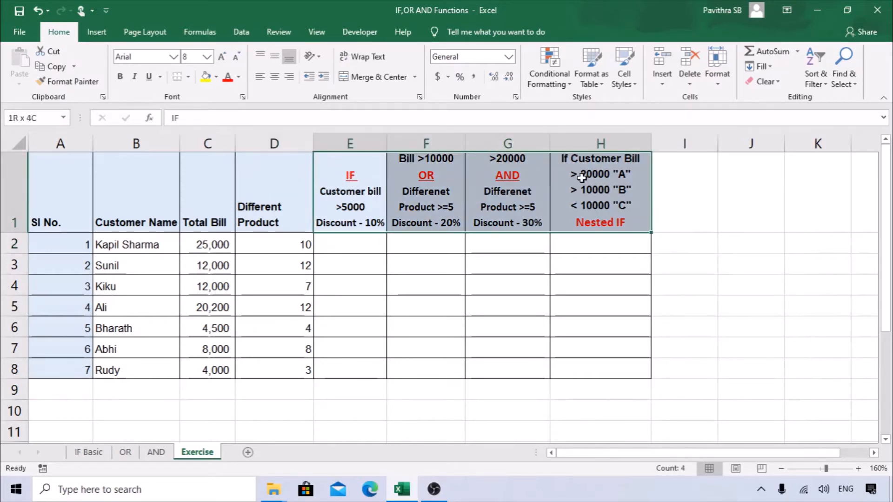
{"action": "left_click", "coordinate": [370, 223]}
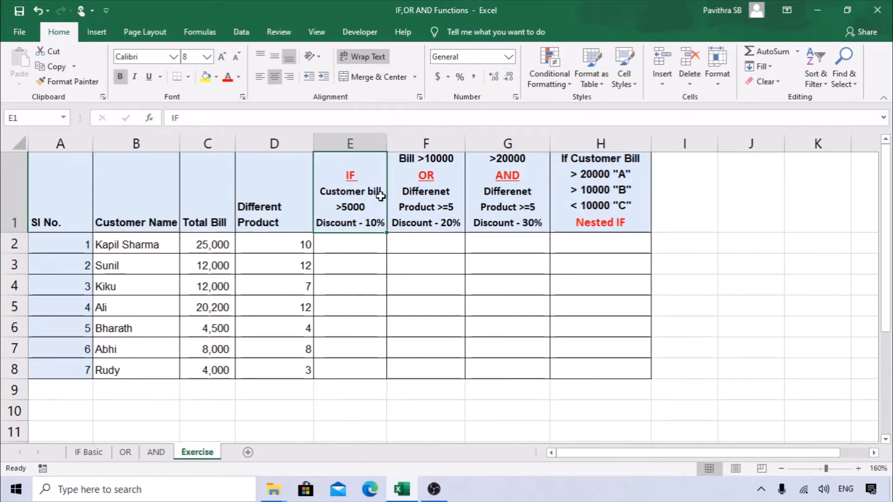
{"action": "left_click", "coordinate": [353, 247]}
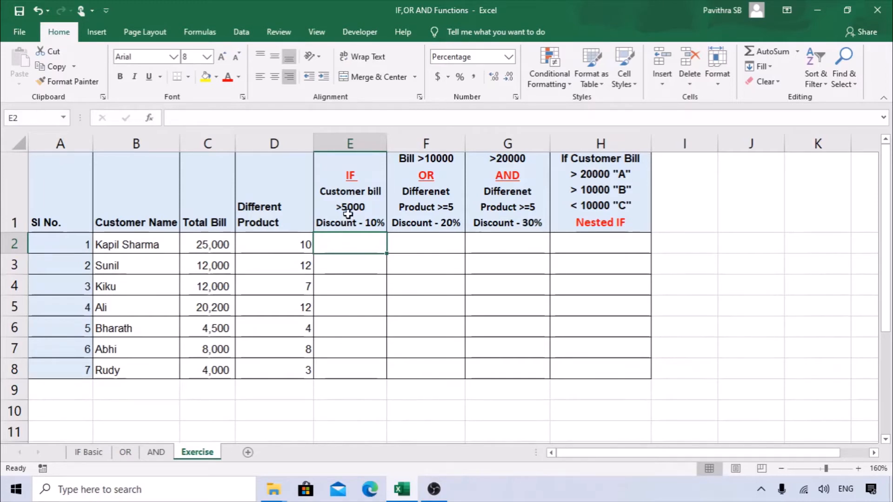
{"action": "double_click", "coordinate": [217, 244]}
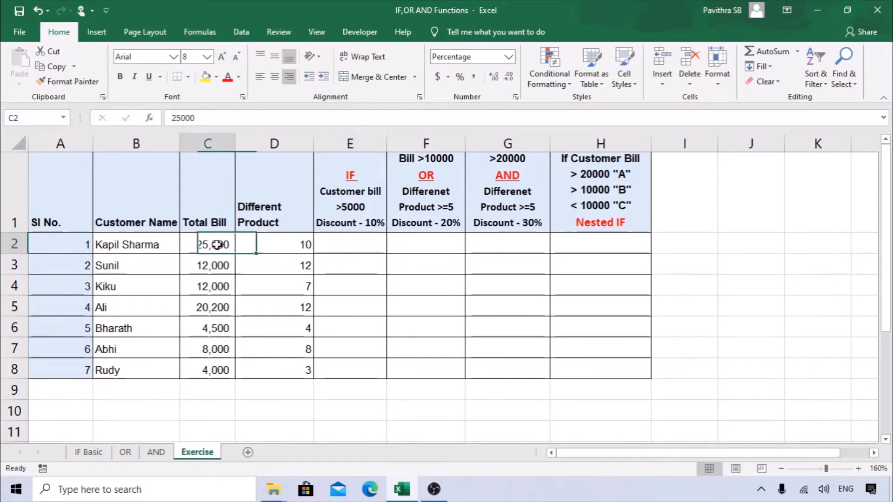
{"action": "key", "text": "Escape"}
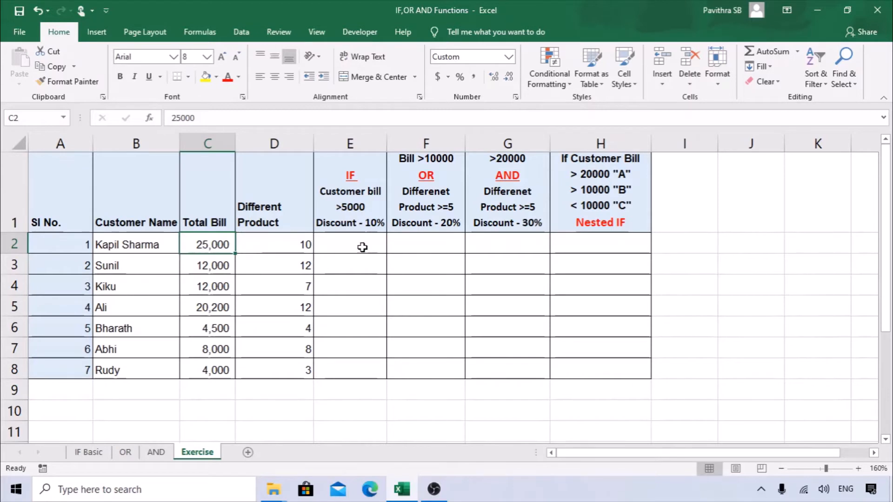
{"action": "left_click", "coordinate": [365, 244]}
{"action": "left_click", "coordinate": [411, 186]}
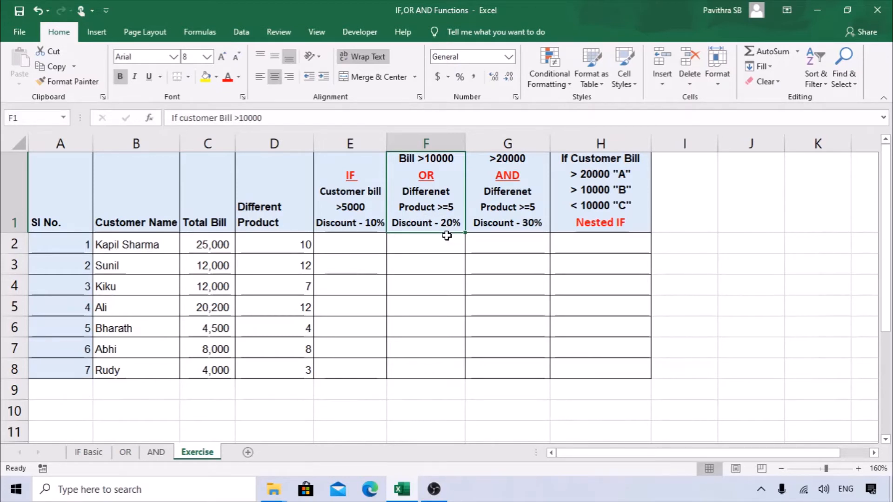
{"action": "left_click", "coordinate": [522, 186]}
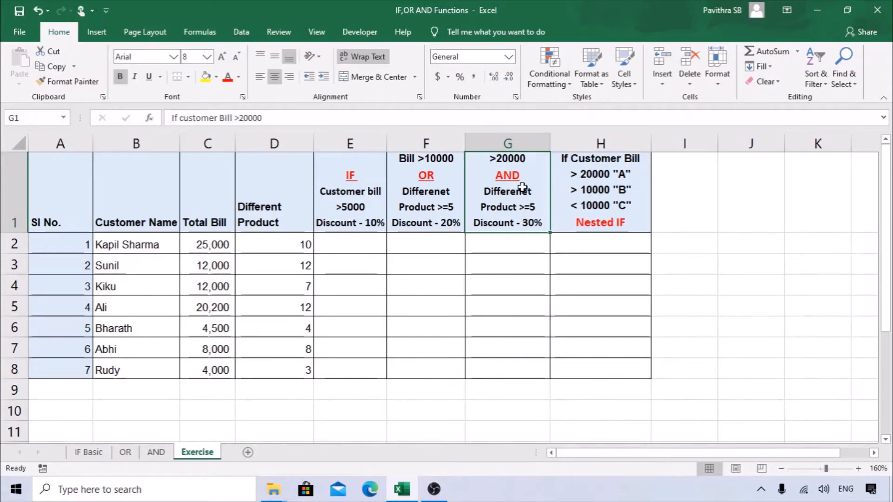
{"action": "left_click", "coordinate": [526, 246]}
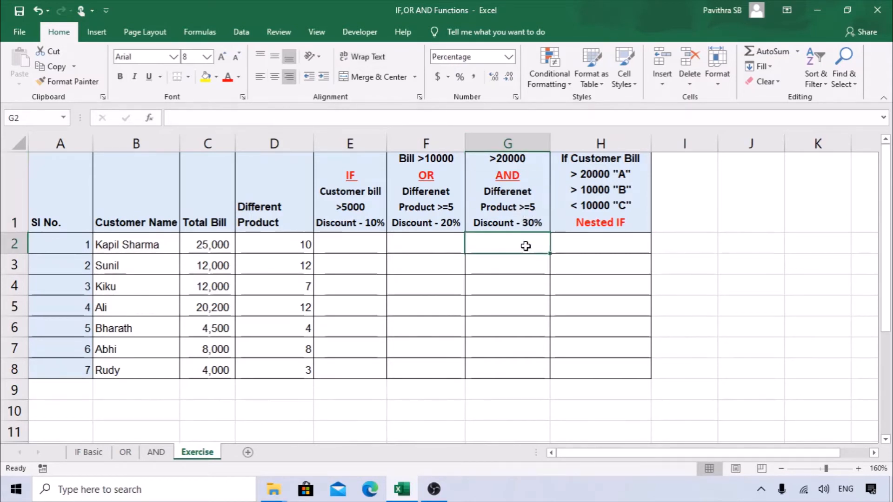
Step: Review the Nested IF grading criteria in H1 and its result cells from H2 down
{"action": "left_click", "coordinate": [622, 243]}
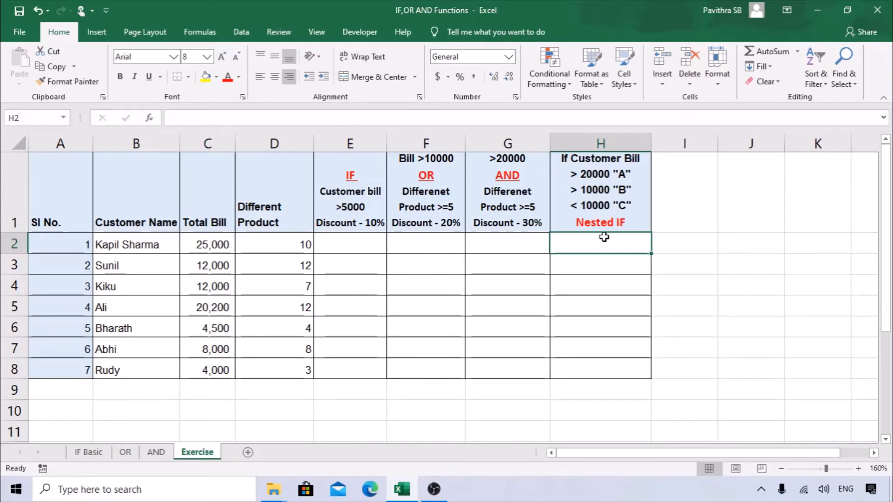
{"action": "left_click_drag", "start_coordinate": [604, 237], "coordinate": [606, 387]}
Step: Begin an IF formula in E2 with the logical test C2>=5000 on the first customer's total bill
{"action": "left_click", "coordinate": [353, 244]}
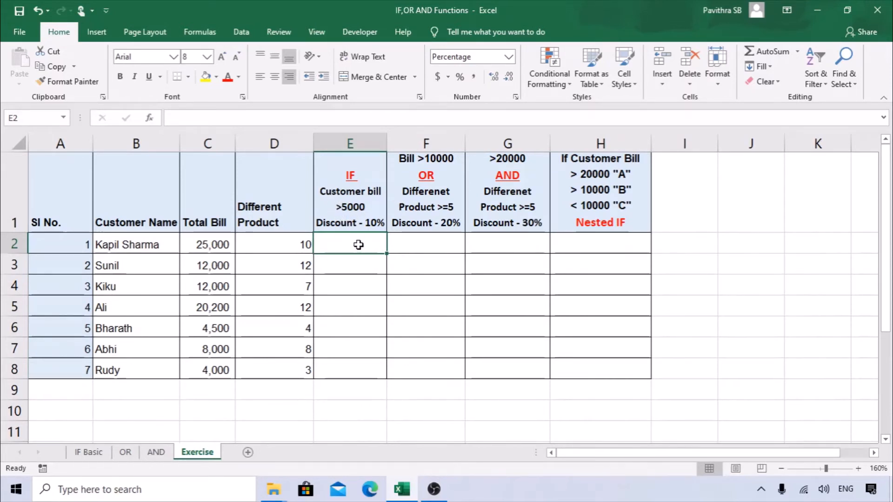
{"action": "type", "text": "="}
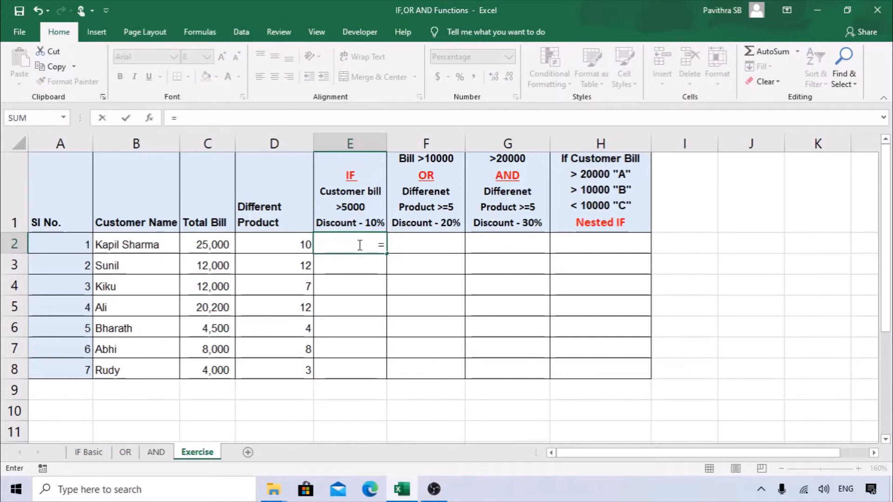
{"action": "type", "text": "IF("}
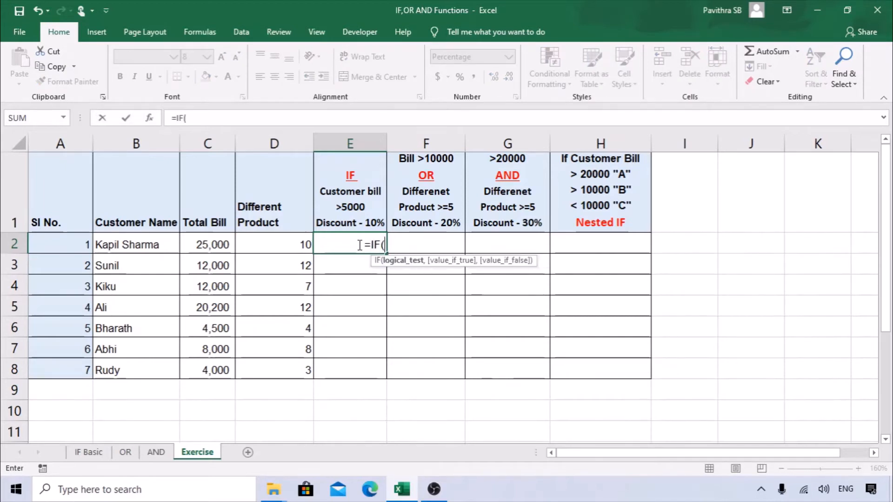
{"action": "left_click", "coordinate": [217, 242]}
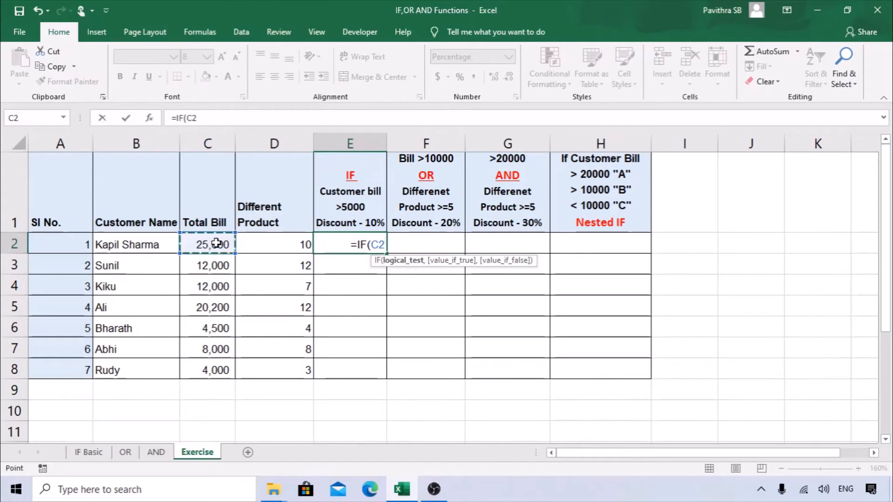
{"action": "type", "text": ">"}
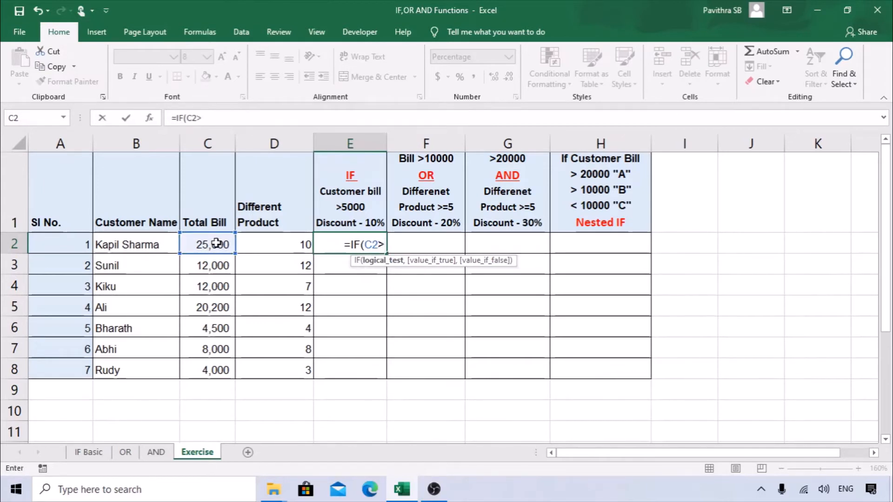
{"action": "type", "text": "="}
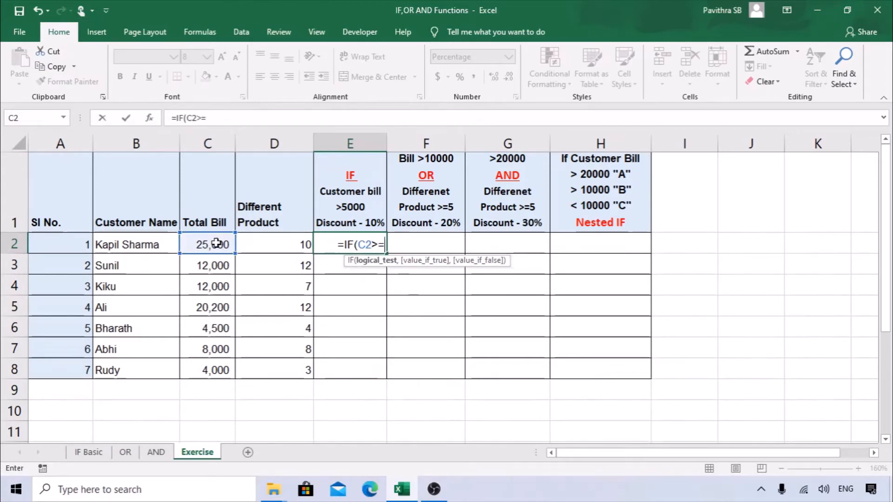
{"action": "type", "text": "50000"}
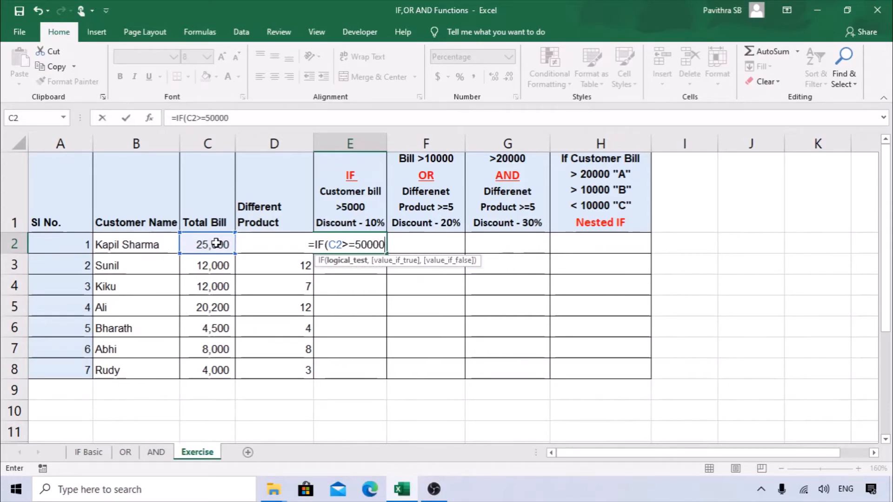
{"action": "key", "text": "BackSpace"}
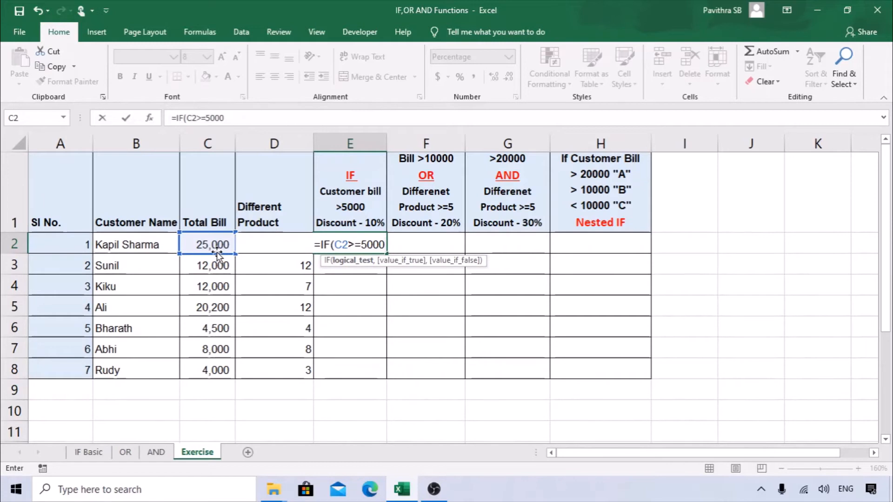
Step: Open the function arguments of E2's IF formula and change the logical test to C2>5000
{"action": "left_click", "coordinate": [149, 118]}
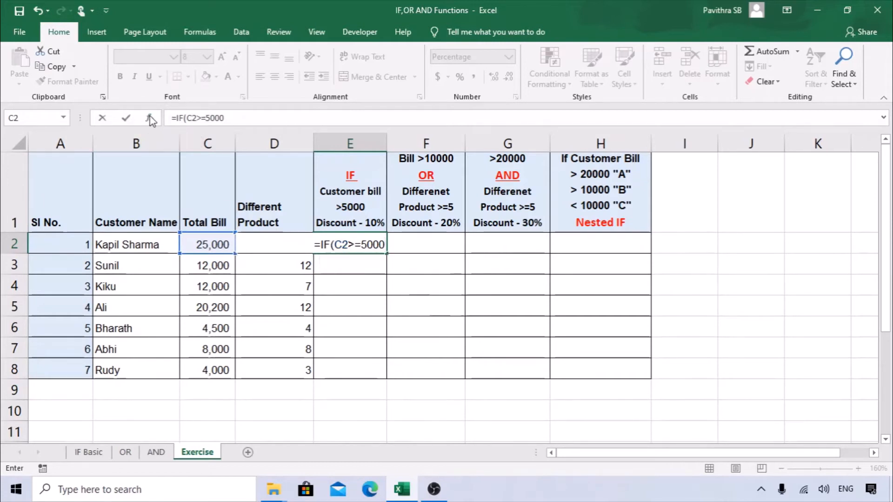
{"action": "left_click_drag", "start_coordinate": [534, 225], "coordinate": [566, 199]}
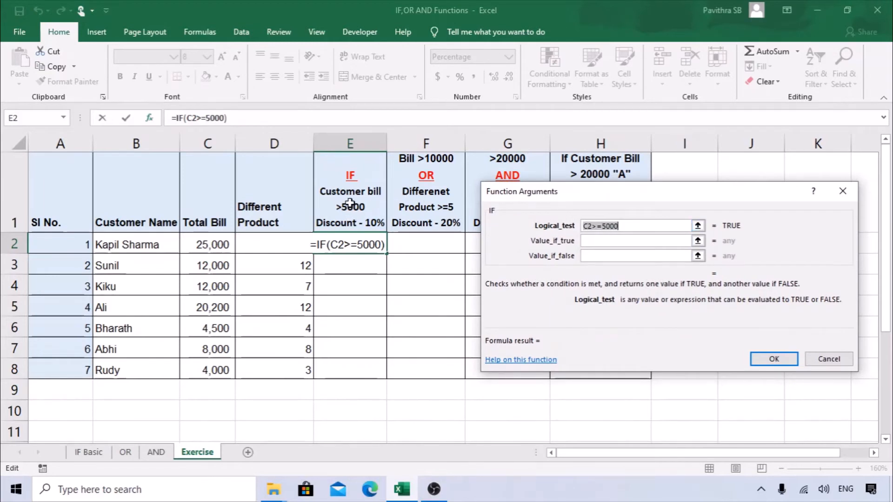
{"action": "left_click", "coordinate": [603, 225]}
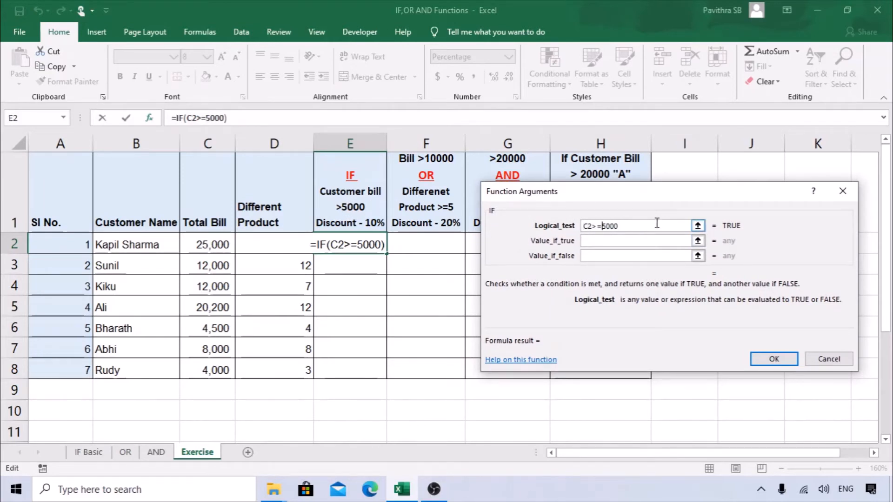
{"action": "key", "text": "BackSpace"}
{"action": "left_click", "coordinate": [617, 241]}
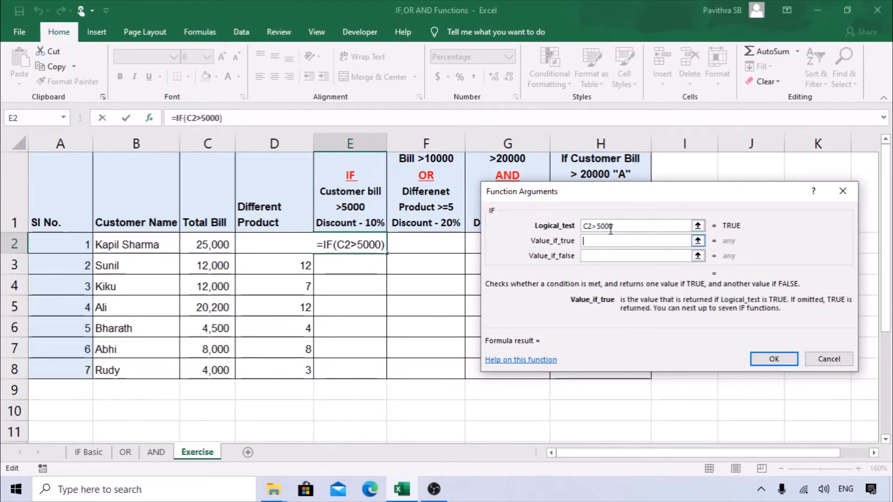
{"action": "left_click_drag", "start_coordinate": [611, 191], "coordinate": [595, 217]}
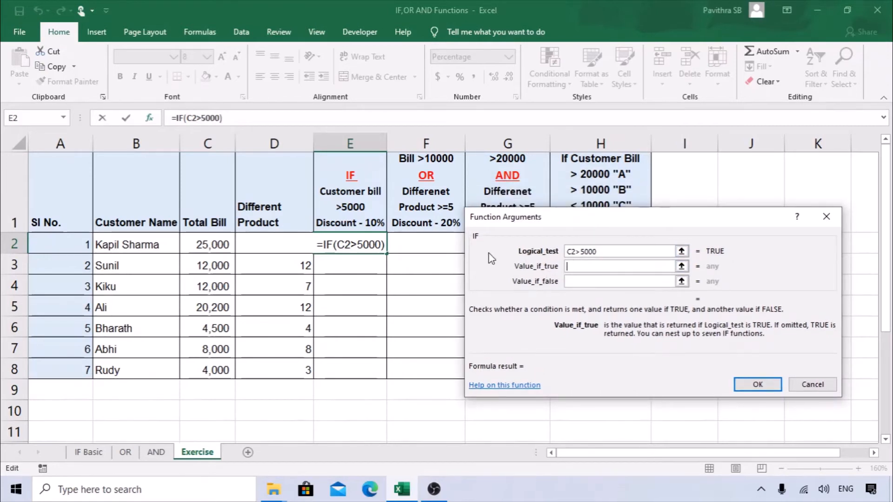
Step: Set the IF function's value if true to 10 and value if false to 0, and enter the formula in E2
{"action": "left_click", "coordinate": [575, 270]}
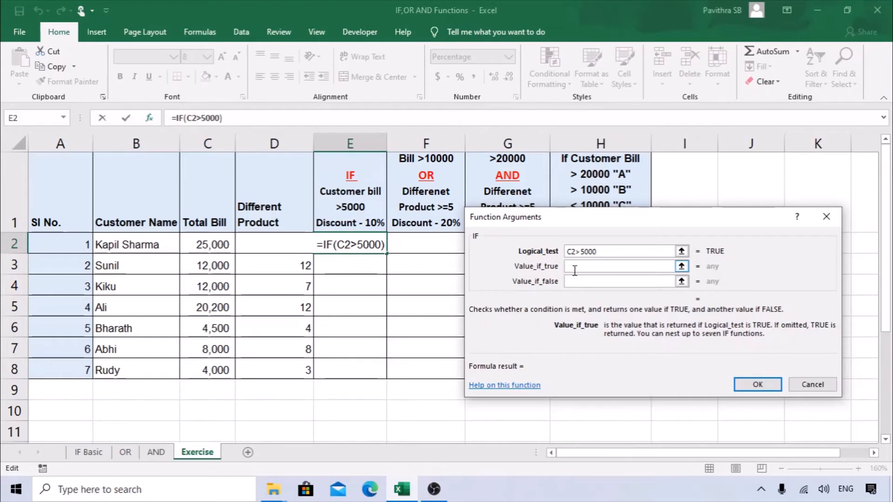
{"action": "type", "text": "10"}
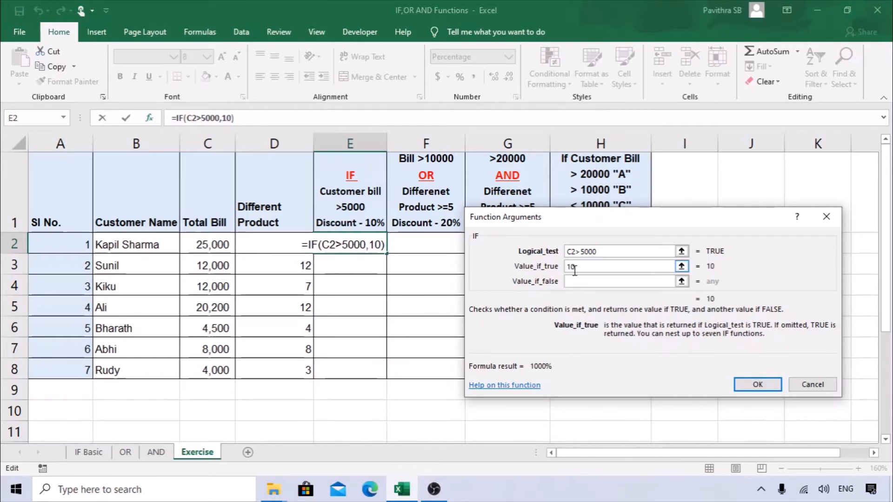
{"action": "type", "text": "%"}
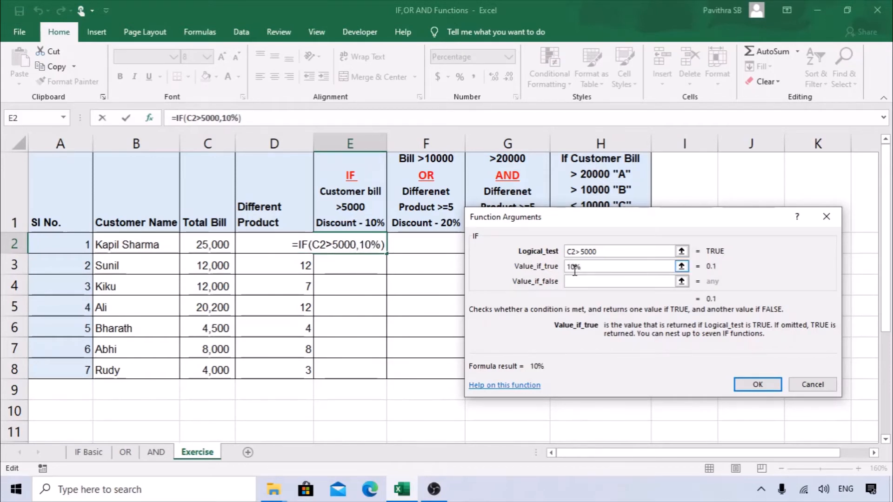
{"action": "key", "text": "Tab"}
{"action": "key", "text": "shift+Tab"}
{"action": "type", "text": "10"}
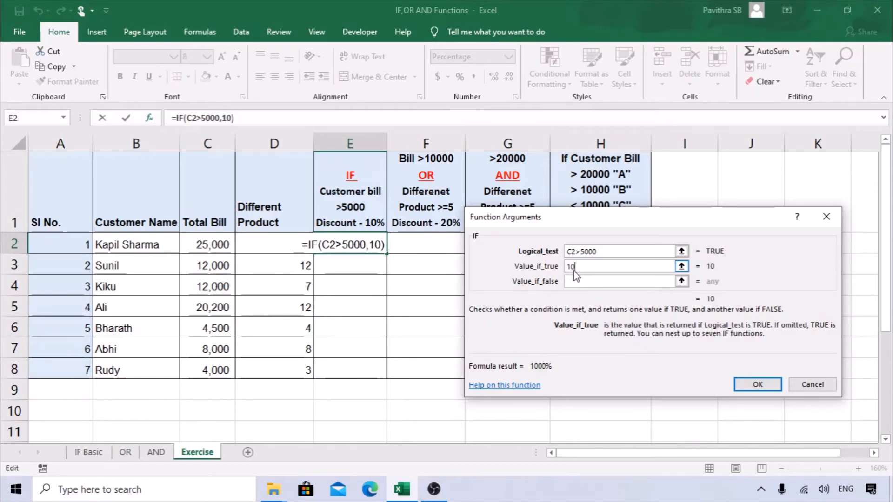
{"action": "left_click", "coordinate": [576, 281]}
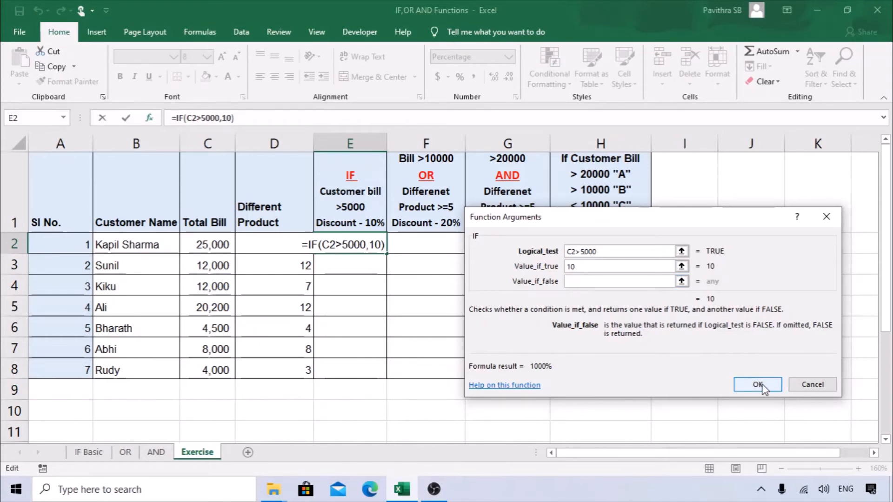
{"action": "type", "text": "\"\""}
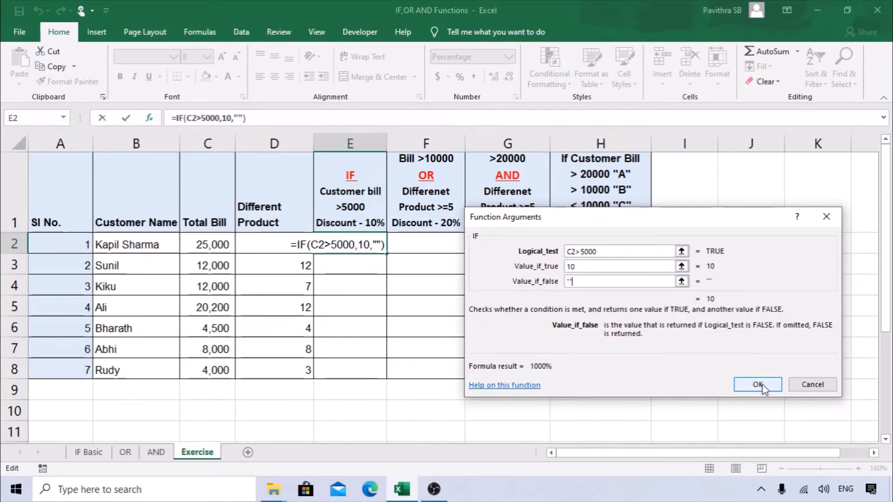
{"action": "key", "text": "BackSpace"}
{"action": "key", "text": "BackSpace"}
{"action": "type", "text": "0"}
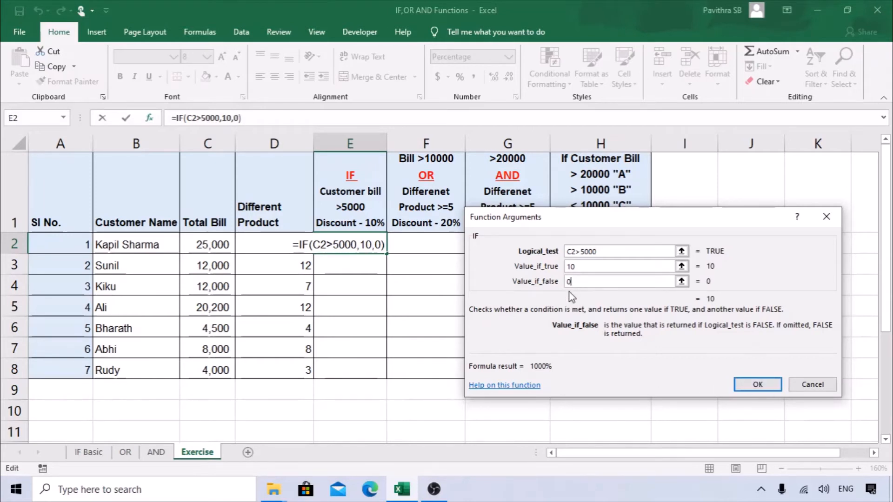
{"action": "left_click", "coordinate": [751, 381]}
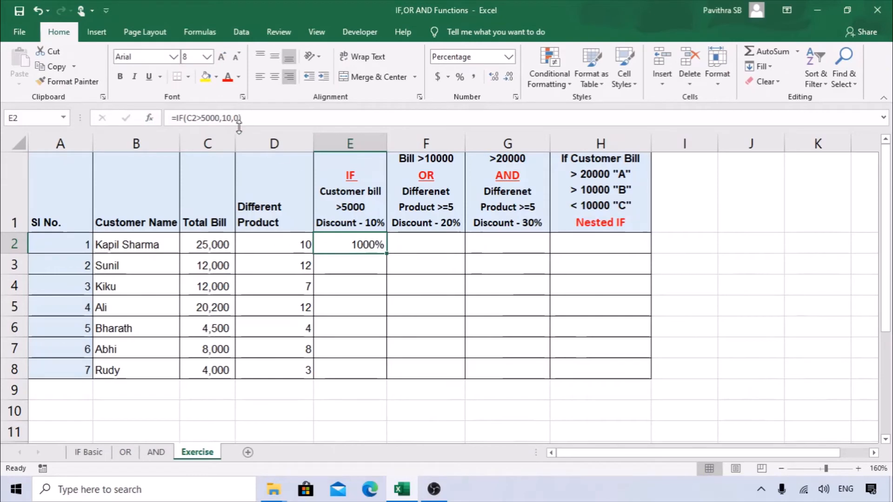
Step: Check the number format of E2 and keep it as Percentage with 0 decimal places
{"action": "right_click", "coordinate": [364, 248]}
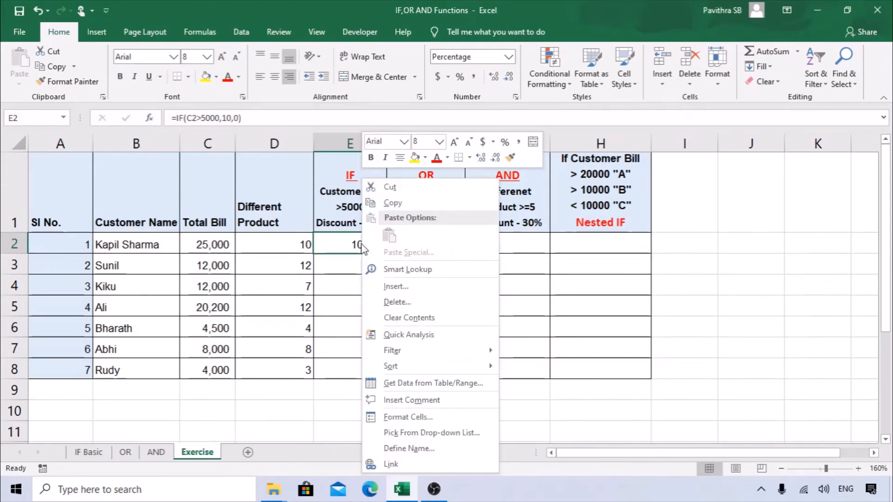
{"action": "left_click", "coordinate": [408, 417]}
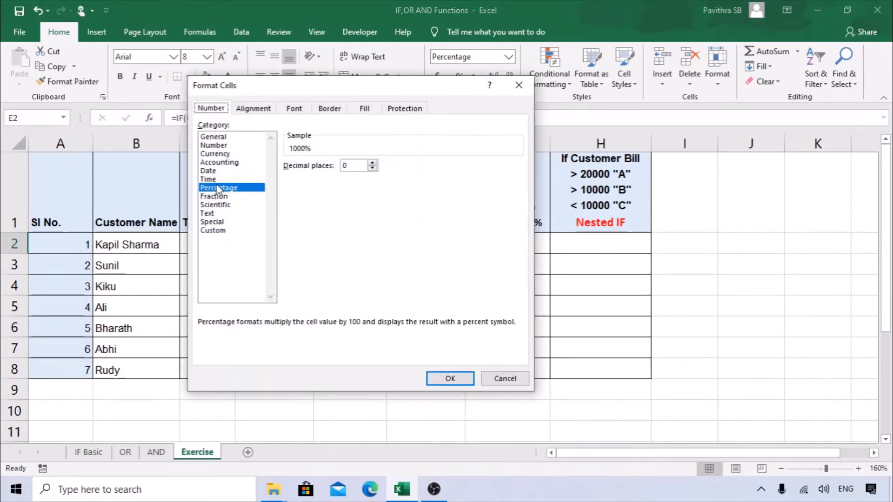
{"action": "key", "text": "Return"}
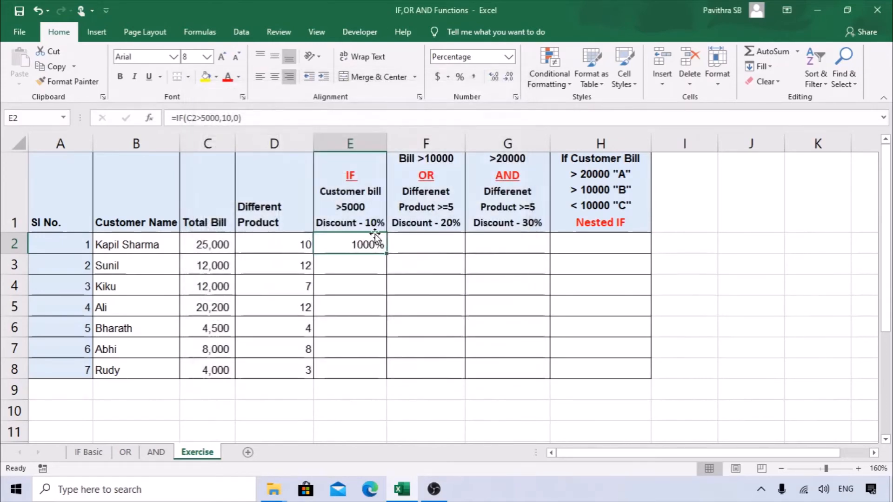
Step: Change the value if true in E2's IF formula to 10%
{"action": "left_click", "coordinate": [232, 118]}
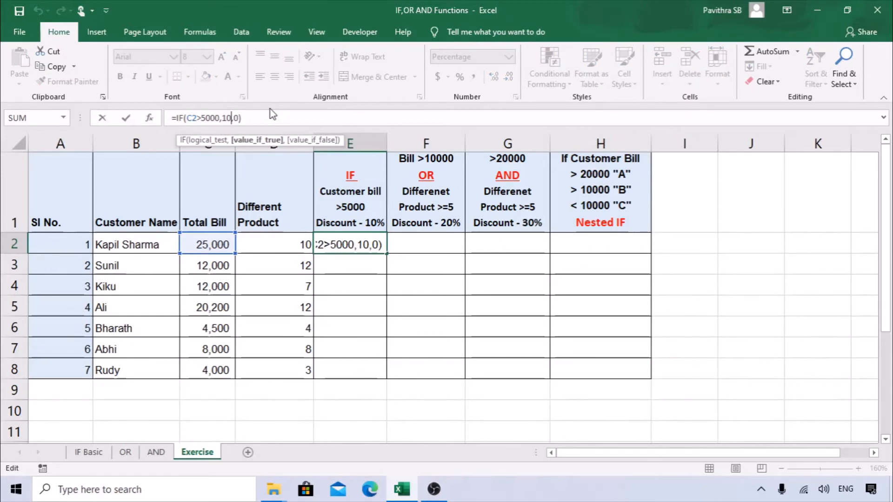
{"action": "type", "text": "%"}
{"action": "key", "text": "Return"}
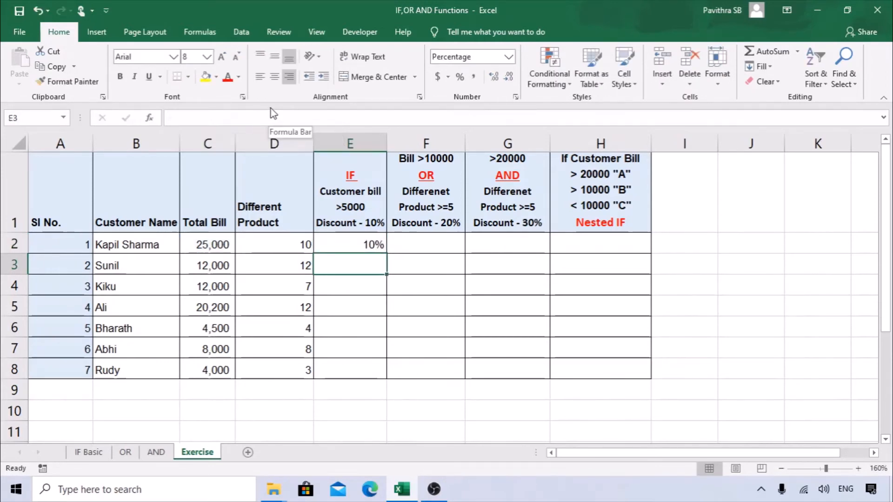
Step: Check the function arguments of the IF formula in E2, and fill the formula down to E8
{"action": "left_click", "coordinate": [367, 244]}
{"action": "left_click", "coordinate": [150, 117]}
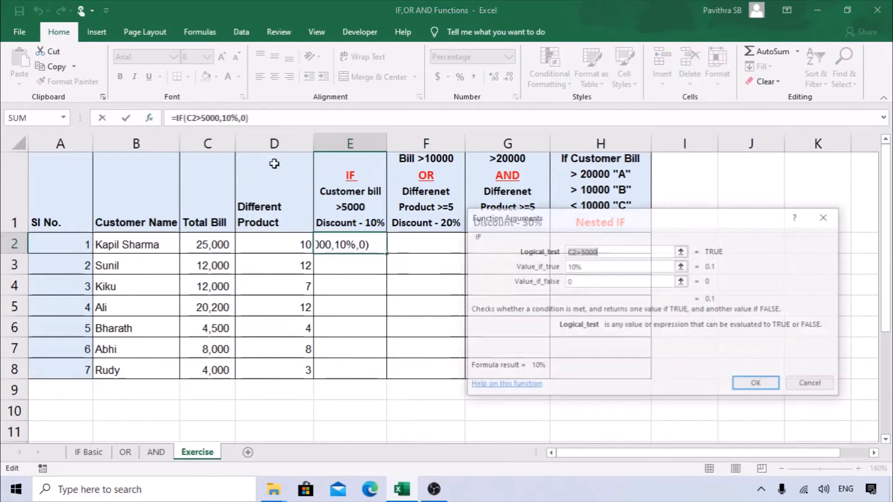
{"action": "left_click", "coordinate": [587, 270]}
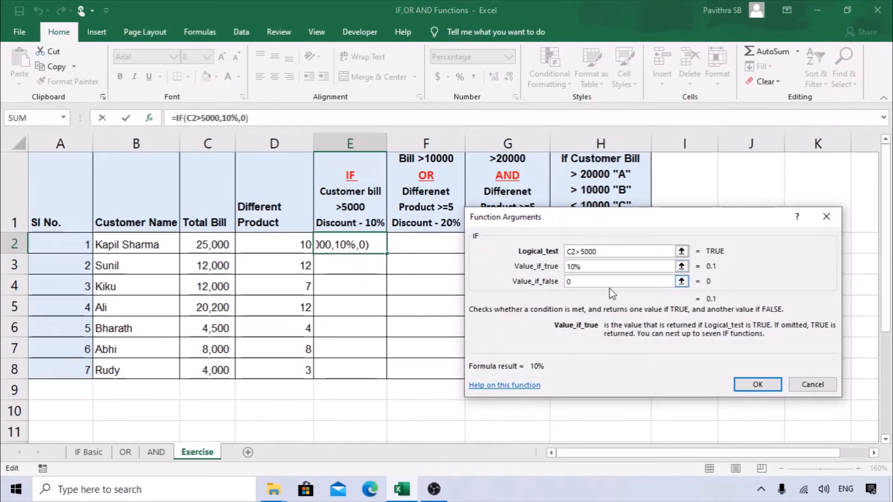
{"action": "left_click", "coordinate": [758, 385]}
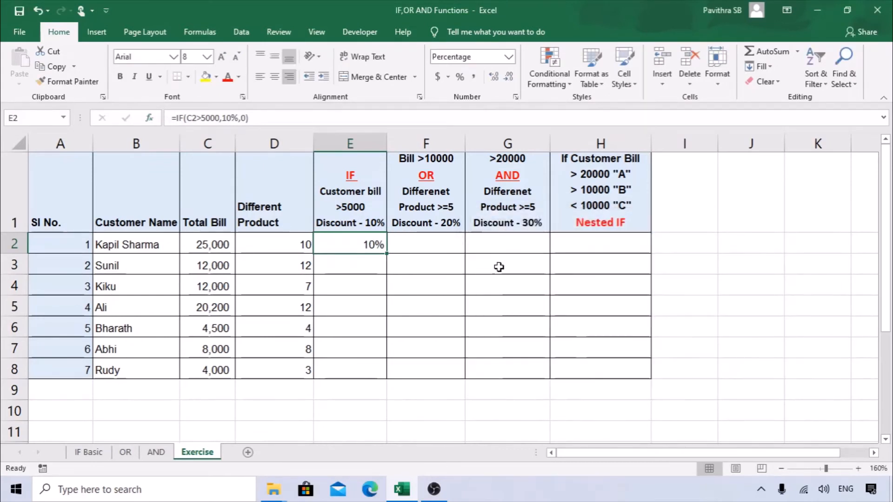
{"action": "left_click_drag", "start_coordinate": [388, 260], "coordinate": [384, 374]}
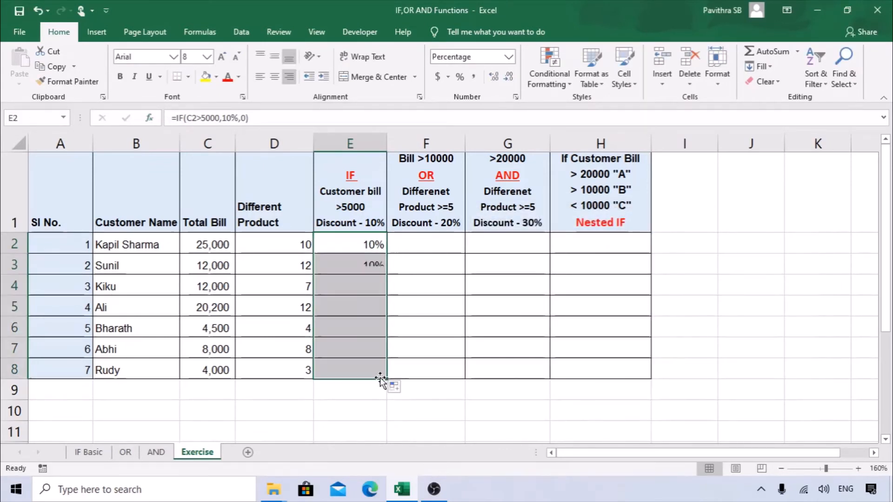
Step: Compare the total bills in C6 and C8 with their discount results in E6 and E8
{"action": "left_click", "coordinate": [196, 330]}
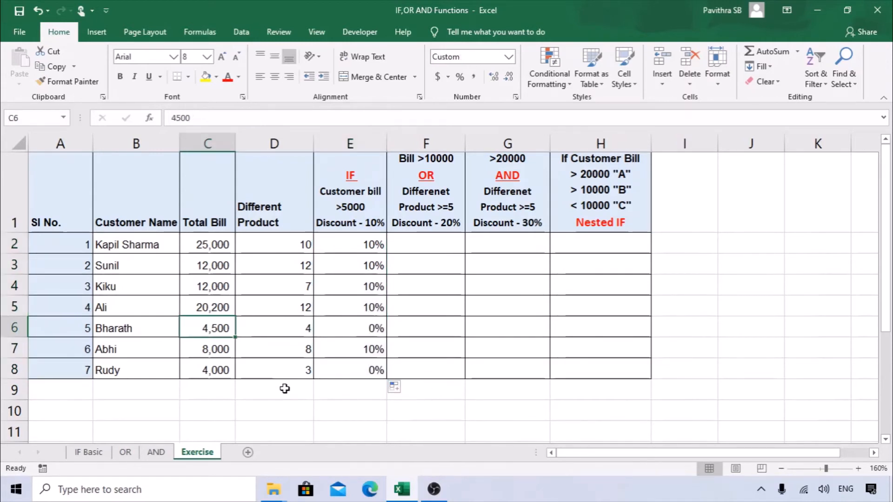
{"action": "left_click", "coordinate": [351, 333]}
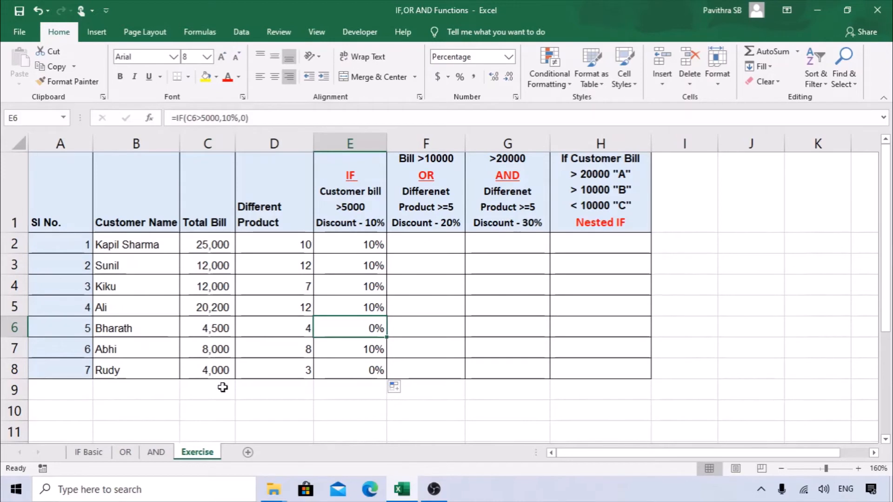
{"action": "left_click", "coordinate": [221, 370]}
{"action": "left_click", "coordinate": [362, 370]}
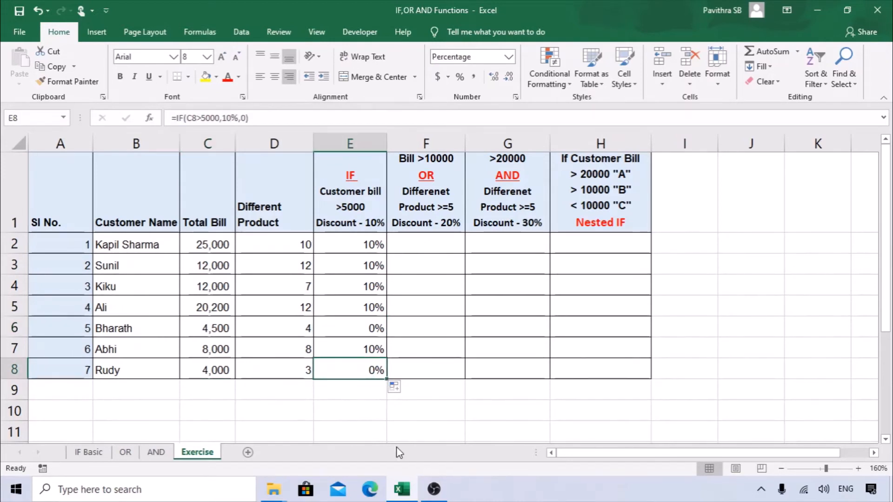
Step: Start an IF formula in F2 whose logical test is OR(C2>10000,D2>=5)
{"action": "left_click", "coordinate": [441, 247]}
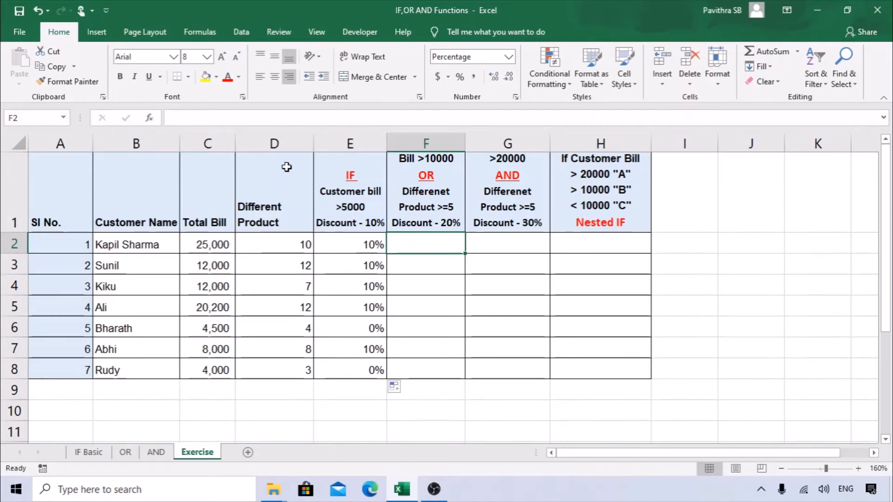
{"action": "left_click", "coordinate": [285, 143]}
{"action": "left_click", "coordinate": [440, 251]}
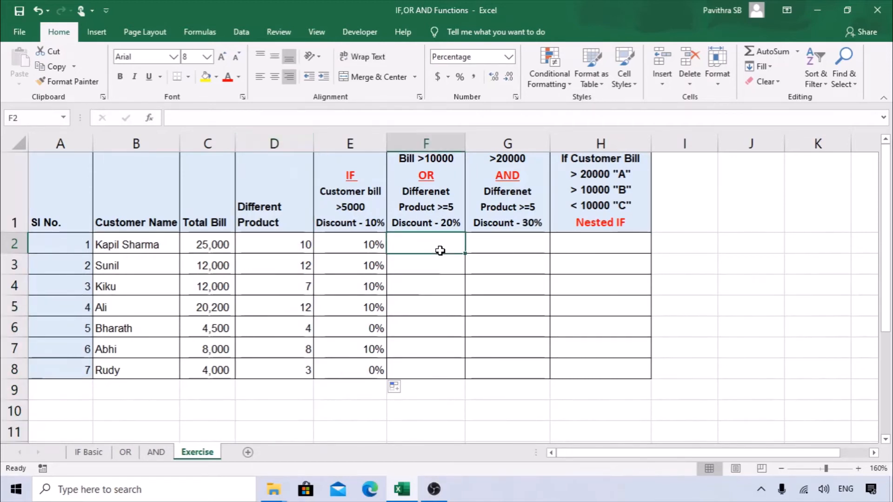
{"action": "type", "text": "=IF("}
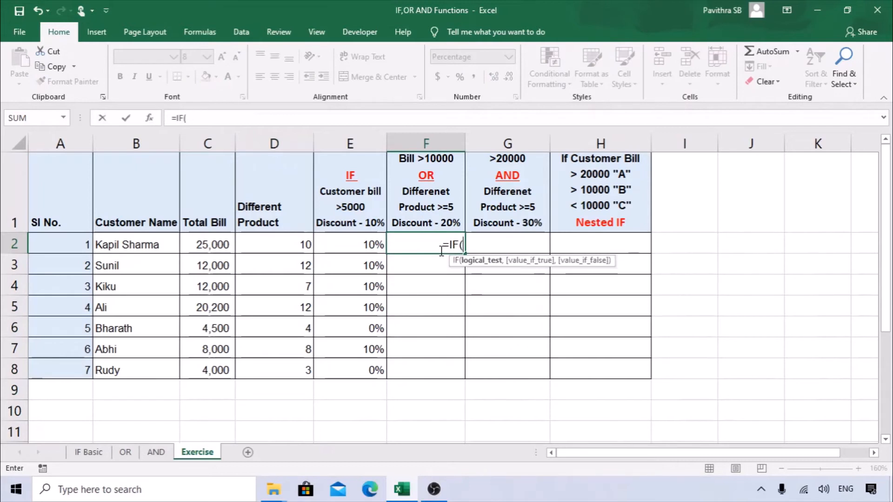
{"action": "type", "text": "OR("}
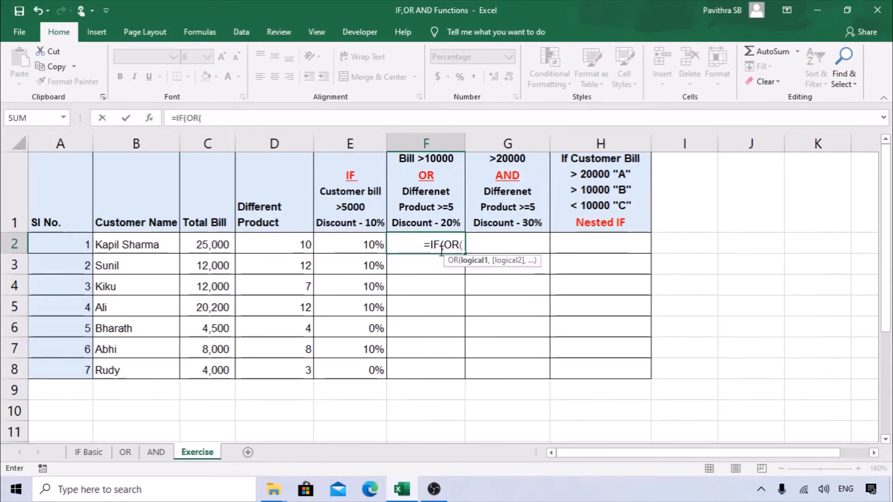
{"action": "left_click", "coordinate": [219, 245]}
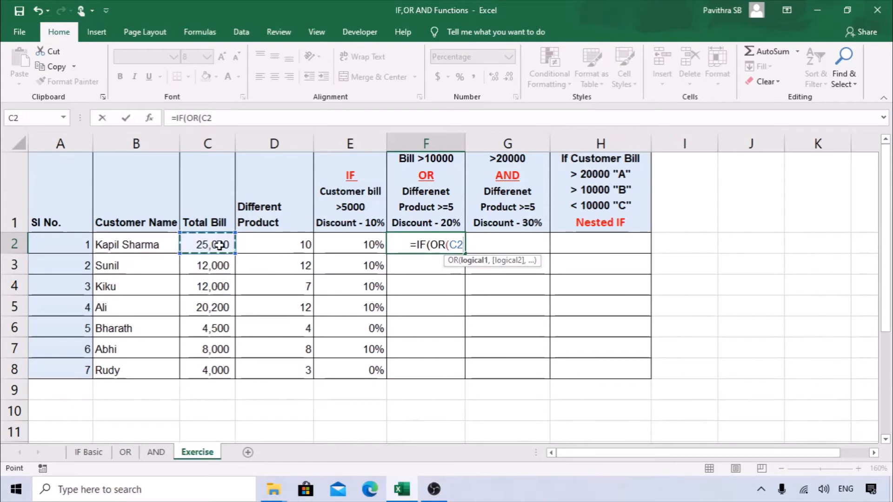
{"action": "type", "text": ">10000"}
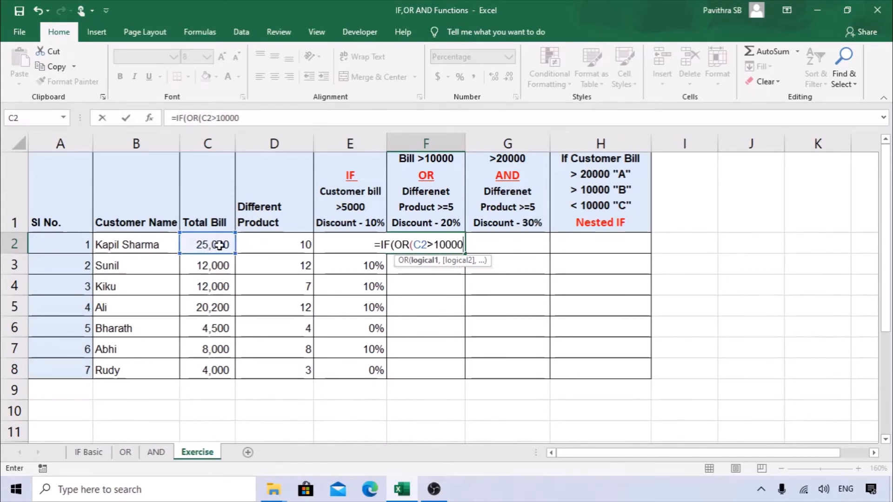
{"action": "type", "text": ","}
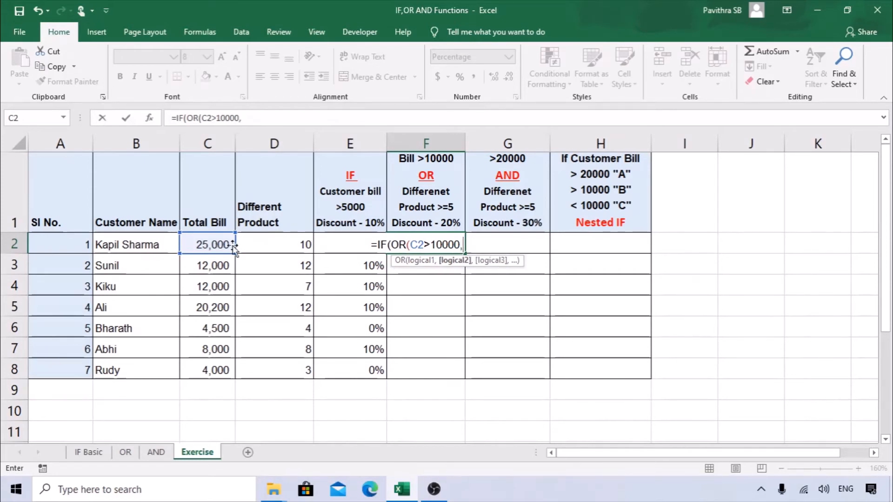
{"action": "left_click", "coordinate": [276, 244]}
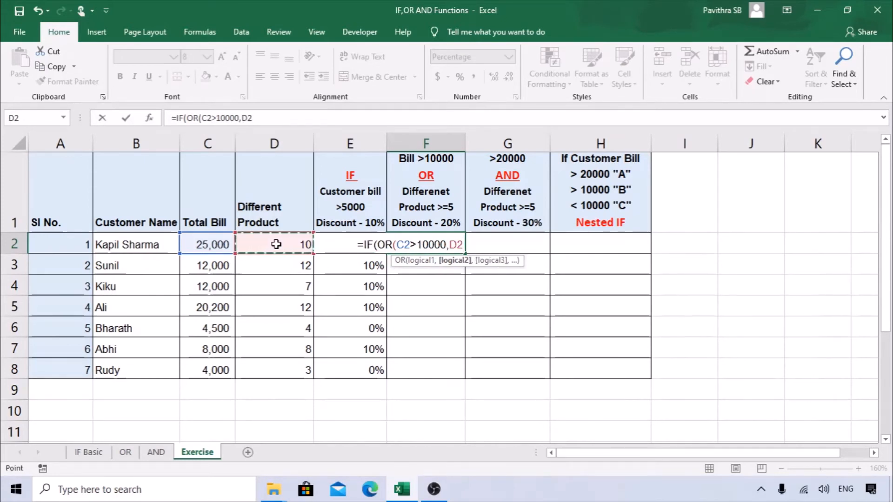
{"action": "type", "text": ">"}
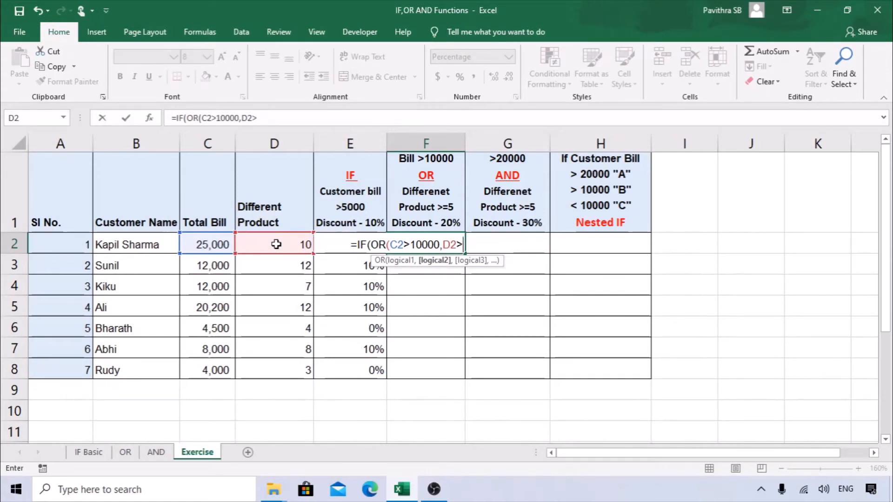
{"action": "type", "text": "=5"}
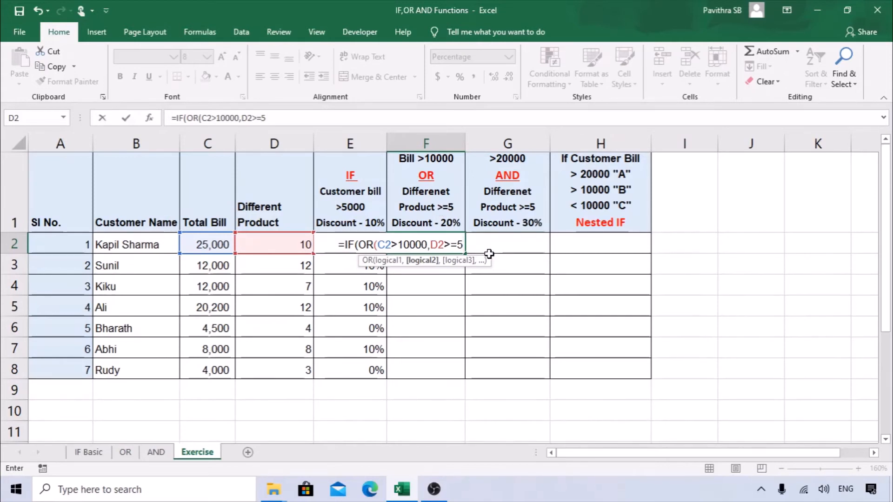
{"action": "type", "text": ")"}
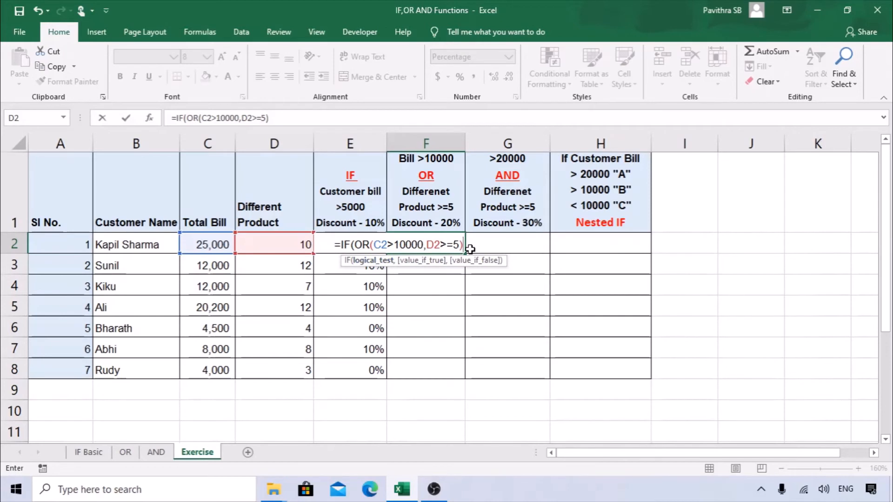
Step: Complete F2's IF formula with 20% as the value if true and 0 as the value if false, accepting the closing-bracket correction
{"action": "type", "text": ","}
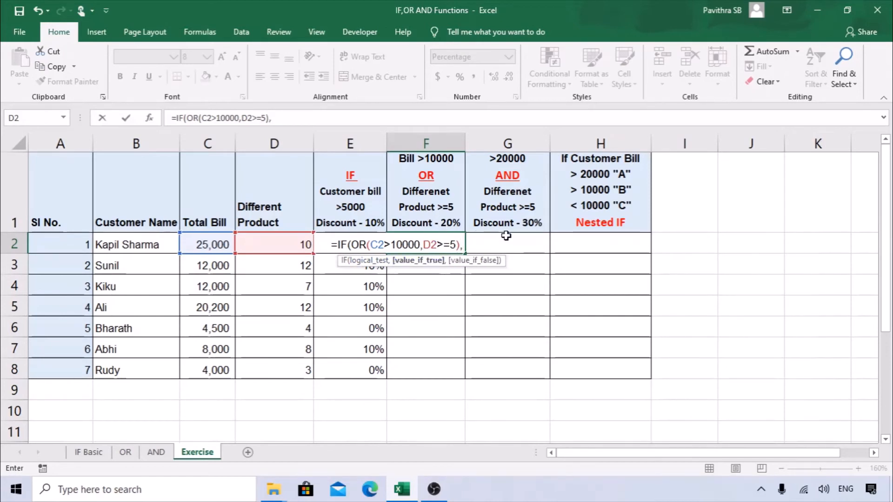
{"action": "type", "text": "20"}
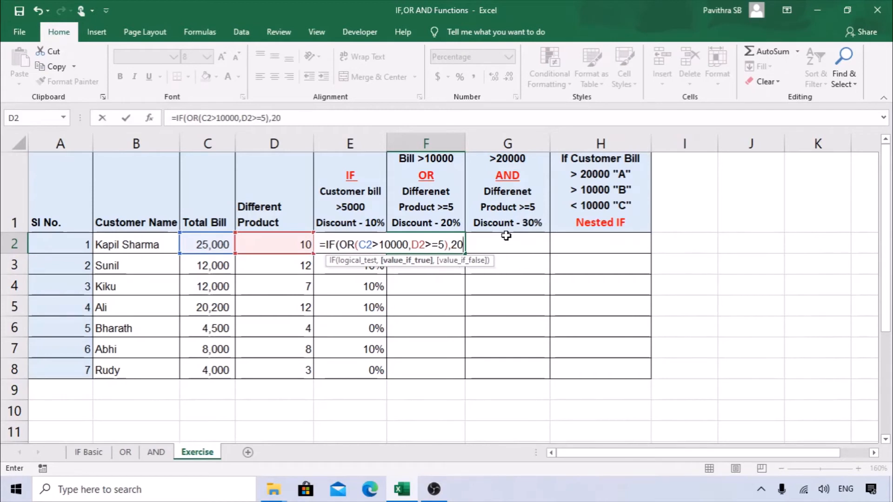
{"action": "type", "text": "%"}
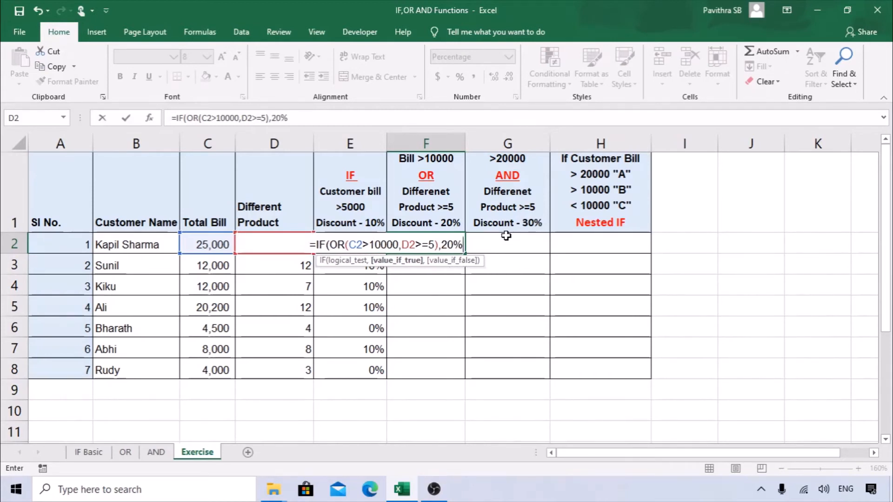
{"action": "type", "text": ","}
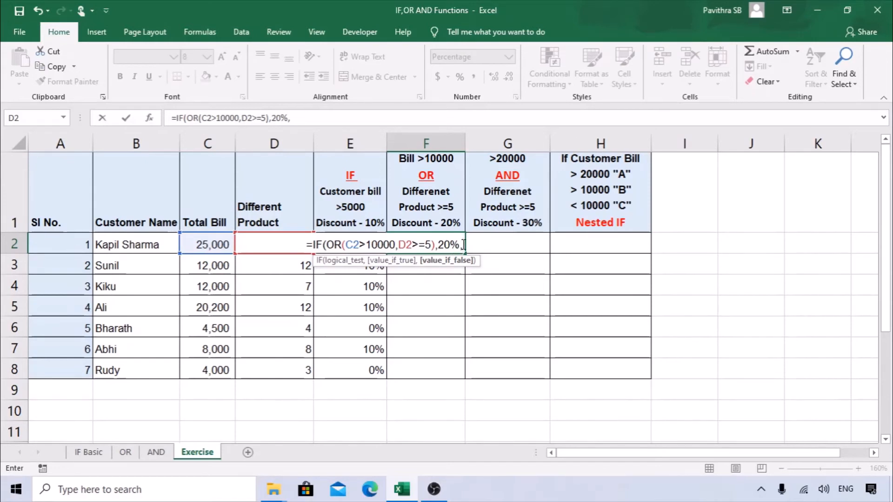
{"action": "type", "text": "0"}
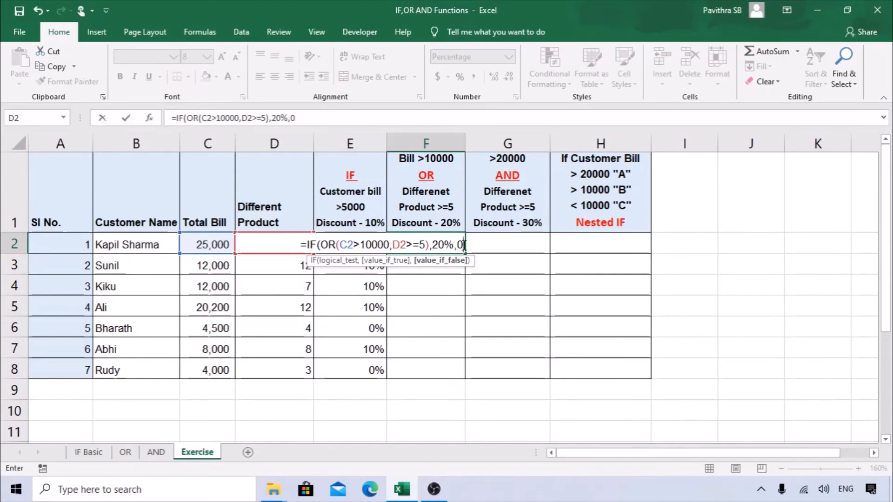
{"action": "key", "text": "Return"}
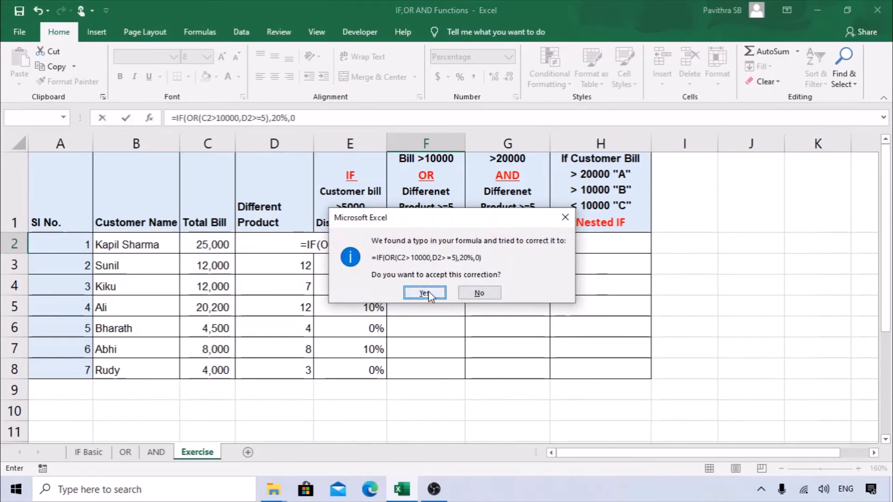
{"action": "left_click", "coordinate": [424, 293]}
Step: Fill the OR discount formula from F2 down to F8 and check the copied formula in F8
{"action": "left_click", "coordinate": [457, 246]}
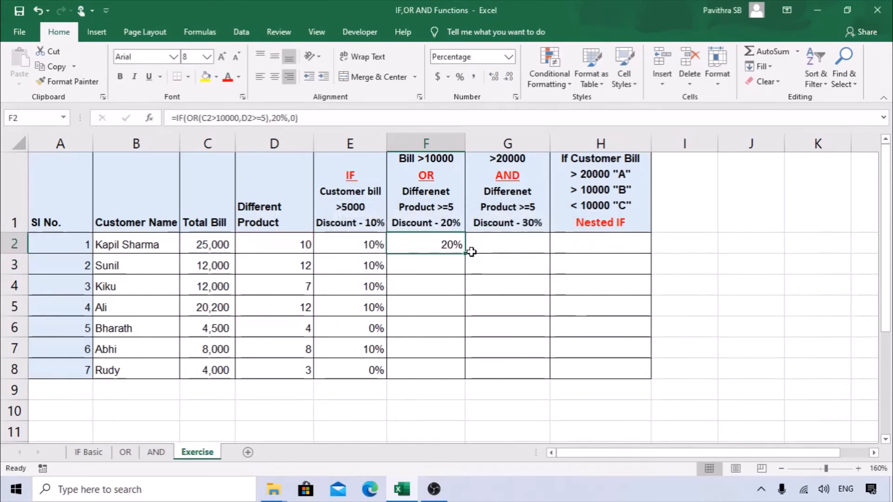
{"action": "left_click_drag", "start_coordinate": [465, 253], "coordinate": [455, 387]}
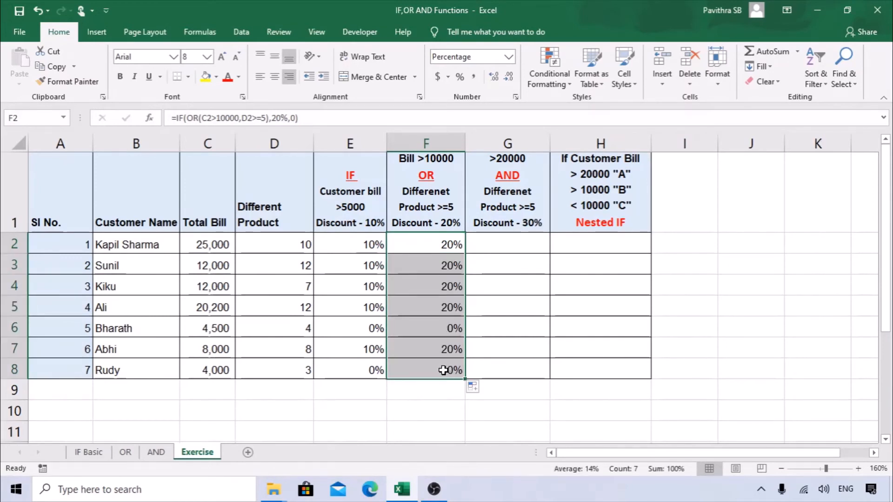
{"action": "double_click", "coordinate": [443, 370]}
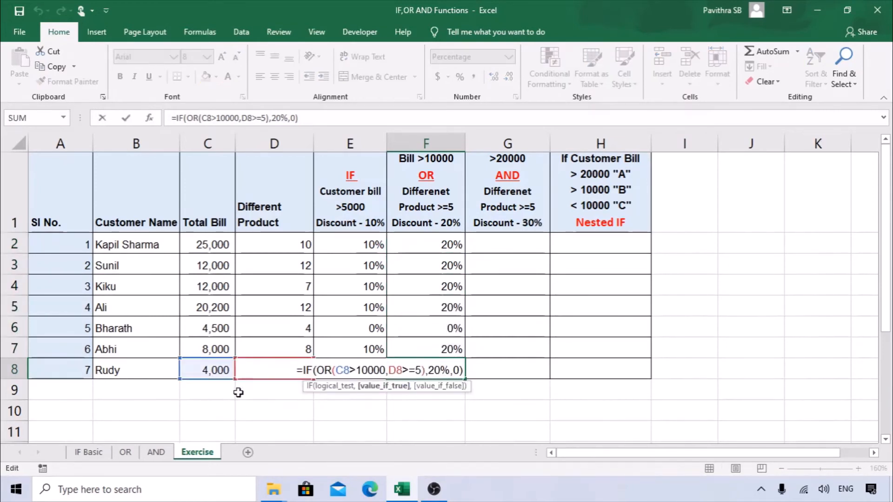
{"action": "key", "text": "Escape"}
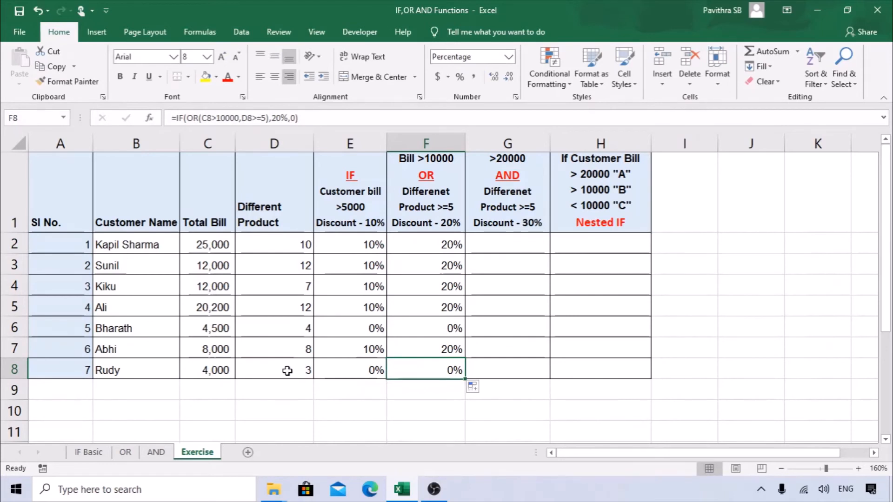
Step: Change the Different Product count in D6 to 5 and compare C6 and D6 with the OR discount in F6
{"action": "left_click", "coordinate": [290, 332]}
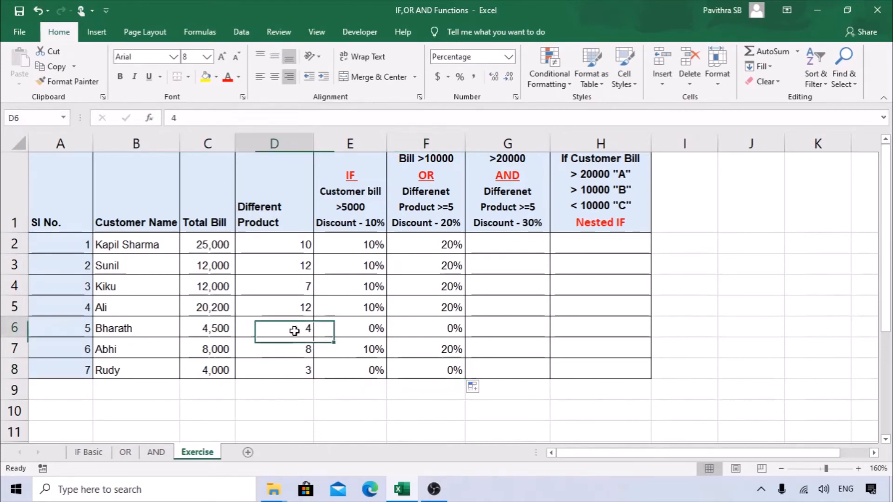
{"action": "type", "text": "5"}
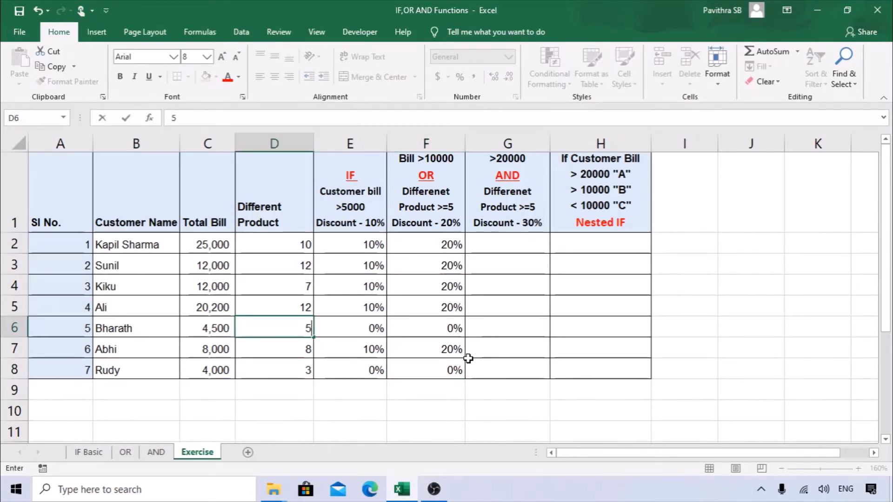
{"action": "key", "text": "Tab"}
{"action": "key", "text": "Tab"}
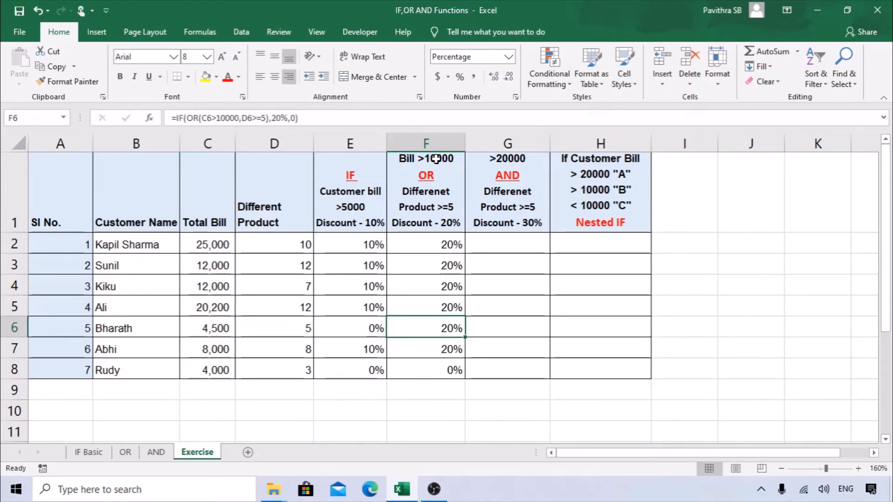
{"action": "left_click", "coordinate": [223, 334]}
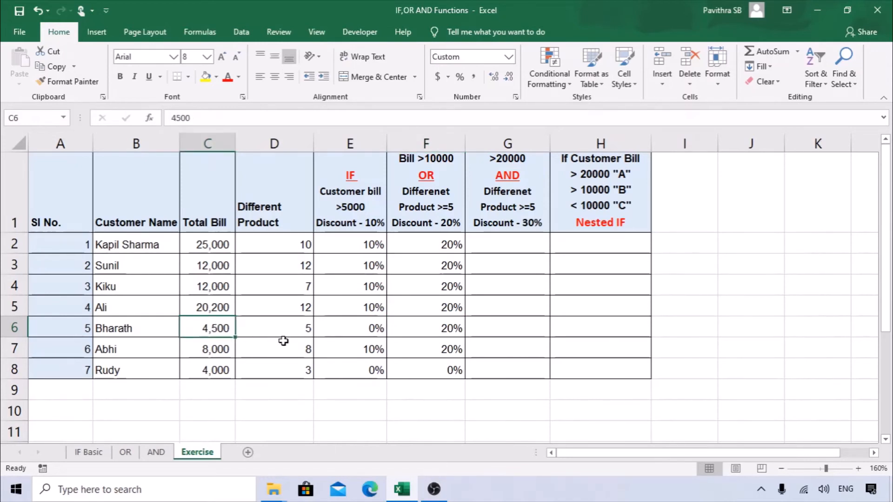
{"action": "left_click", "coordinate": [303, 334]}
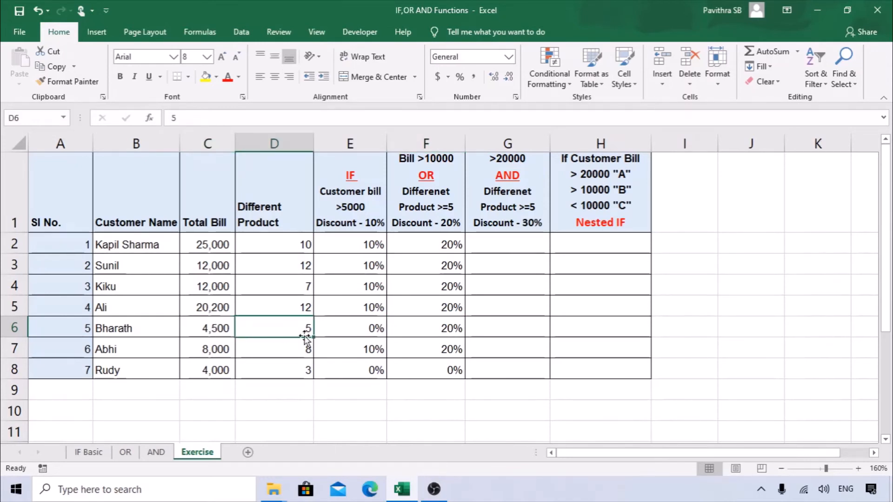
{"action": "left_click", "coordinate": [450, 336]}
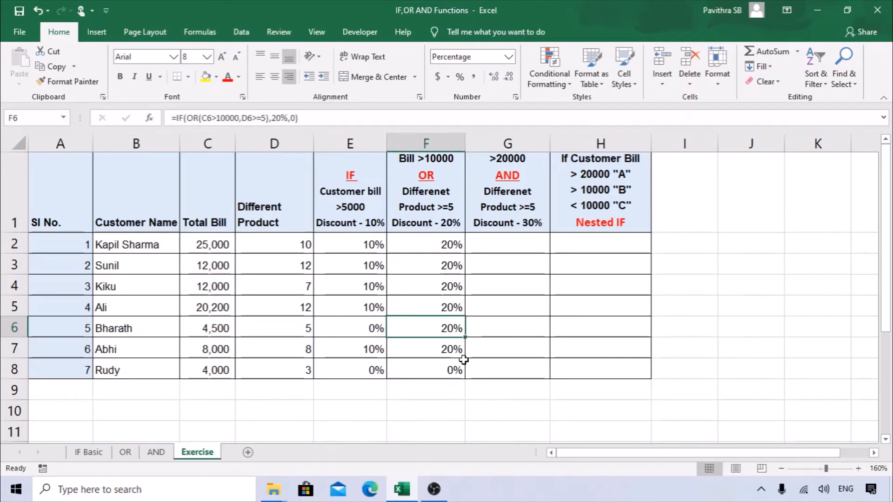
Step: Start an IF formula in G2 whose logical test is AND(C2>20000,D2>=5)
{"action": "left_click", "coordinate": [491, 243]}
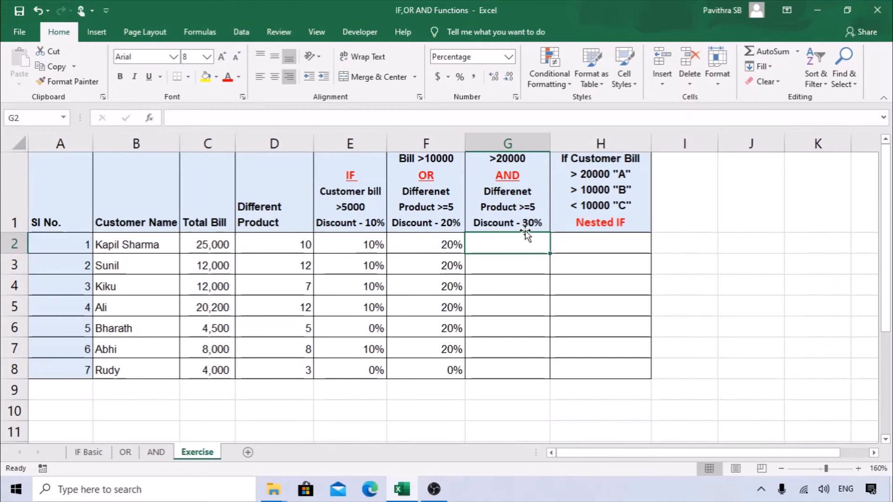
{"action": "type", "text": "=IF"}
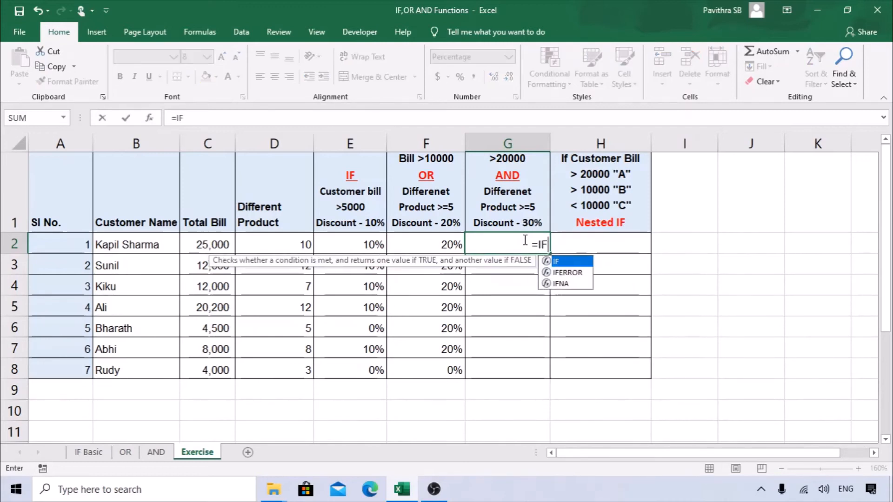
{"action": "type", "text": "(AND("}
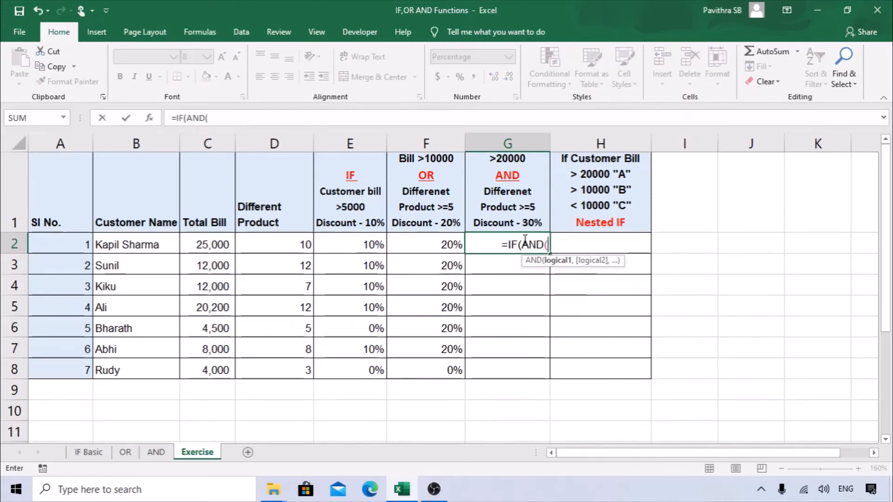
{"action": "left_click", "coordinate": [203, 238]}
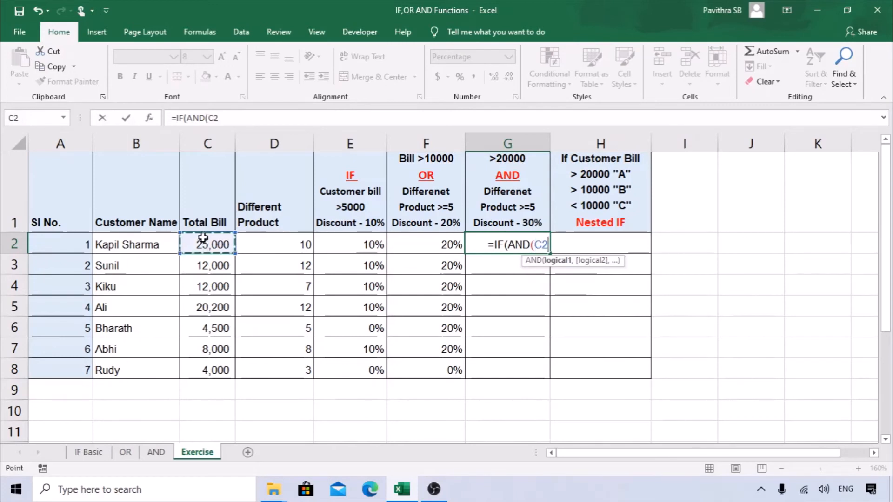
{"action": "type", "text": ">"}
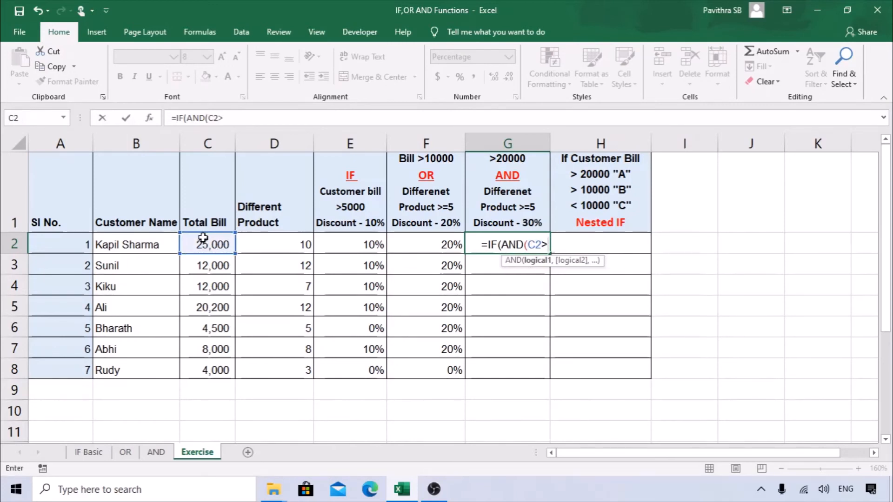
{"action": "type", "text": "20"}
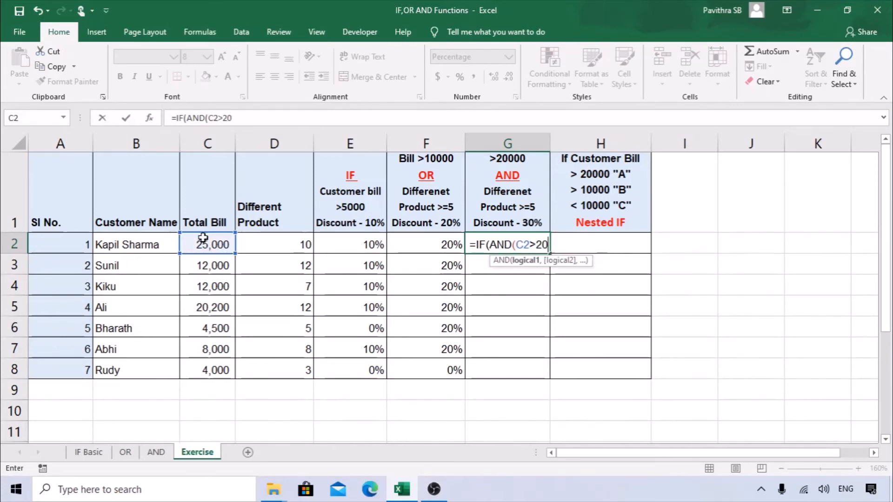
{"action": "type", "text": "000,"}
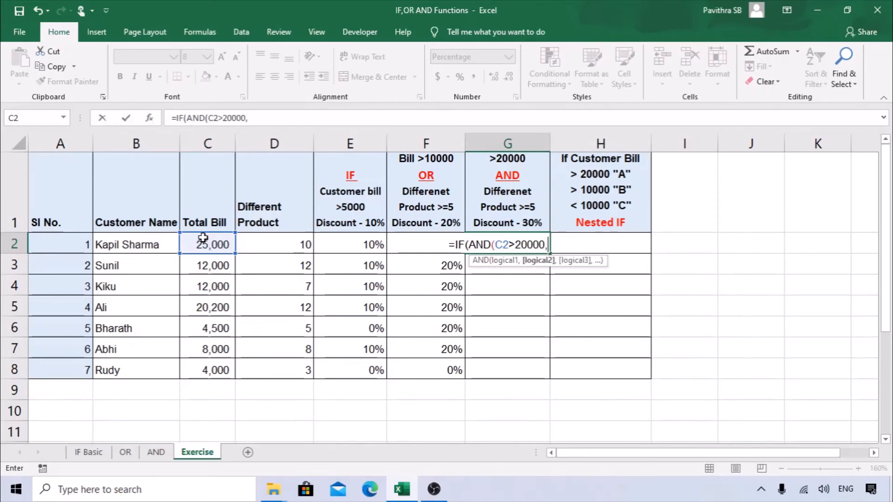
{"action": "left_click", "coordinate": [289, 242]}
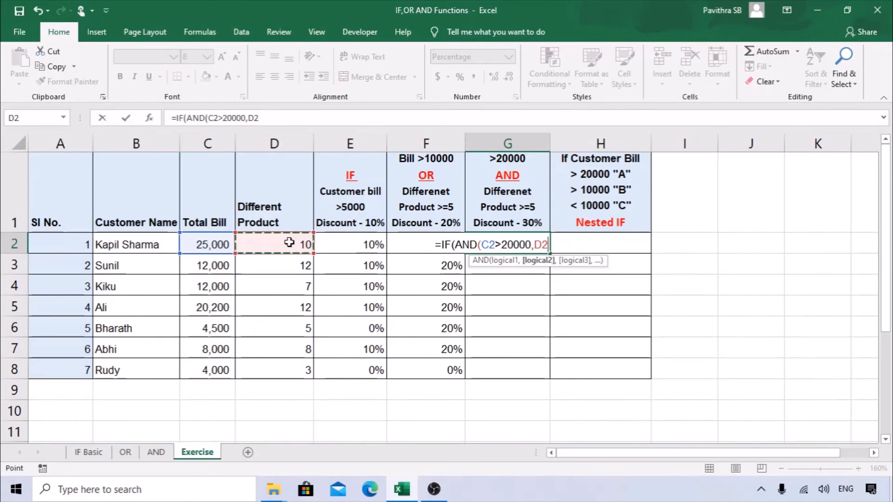
{"action": "type", "text": ">"}
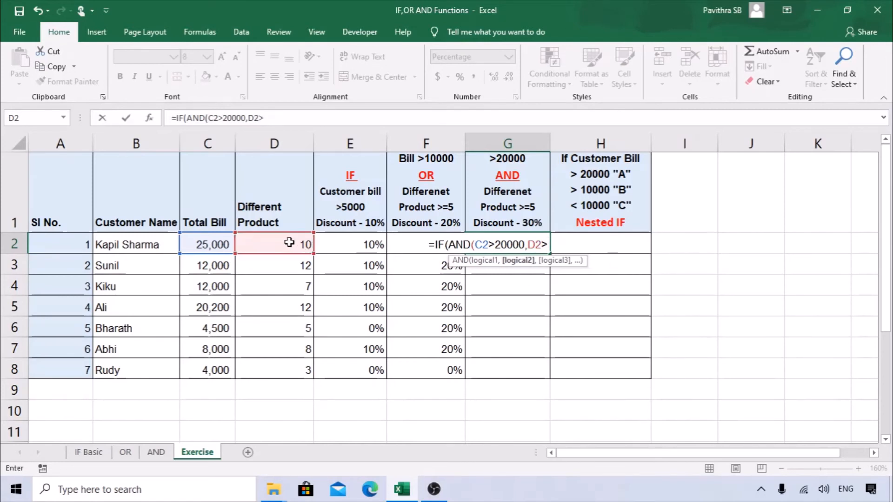
{"action": "type", "text": "=5"}
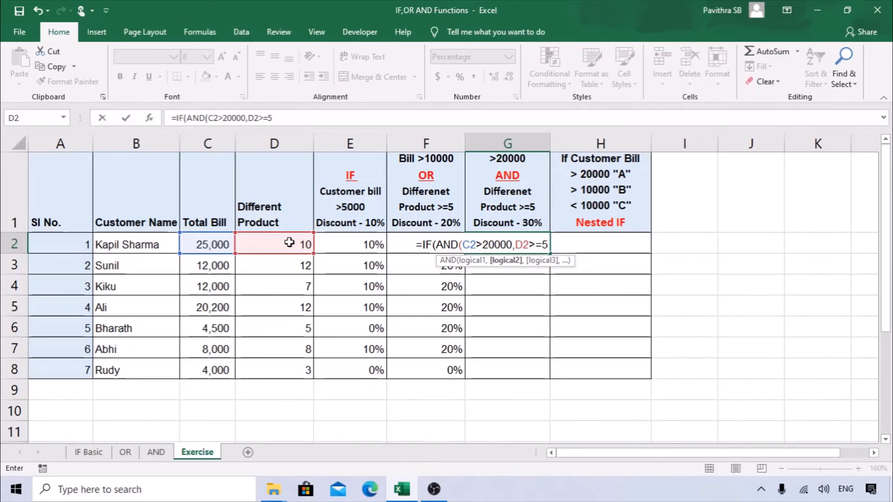
{"action": "type", "text": ","}
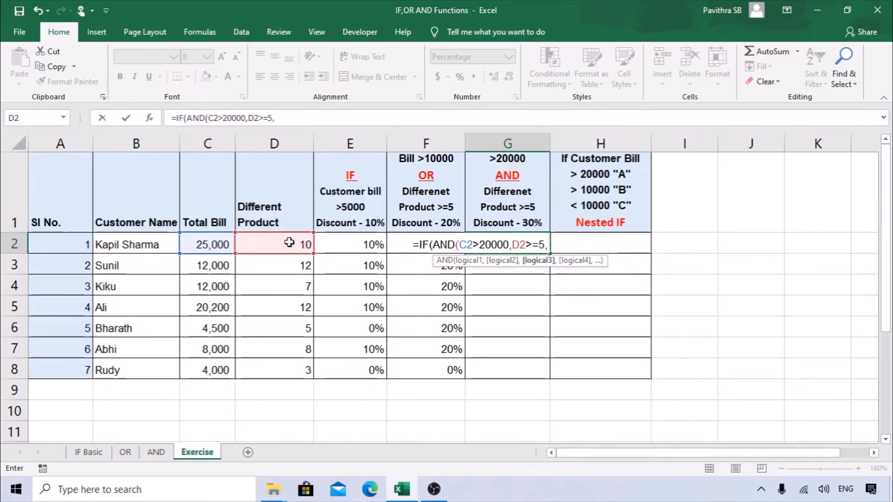
{"action": "key", "text": "BackSpace"}
{"action": "type", "text": ")"}
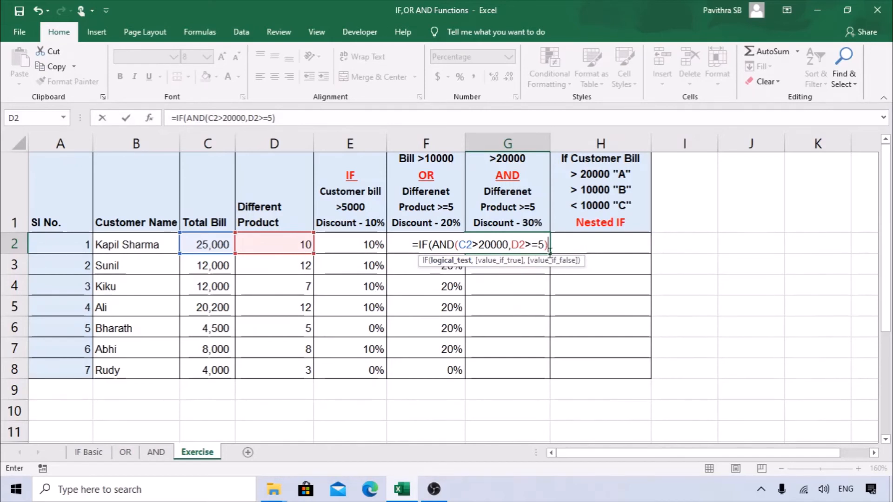
Step: Complete G2's IF formula with 30% as the value if true and 0 as the value if false
{"action": "type", "text": ","}
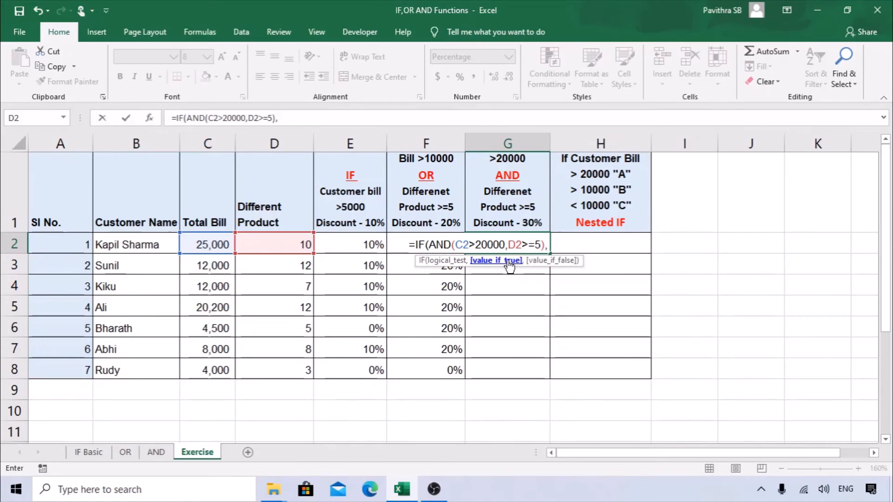
{"action": "type", "text": "30"}
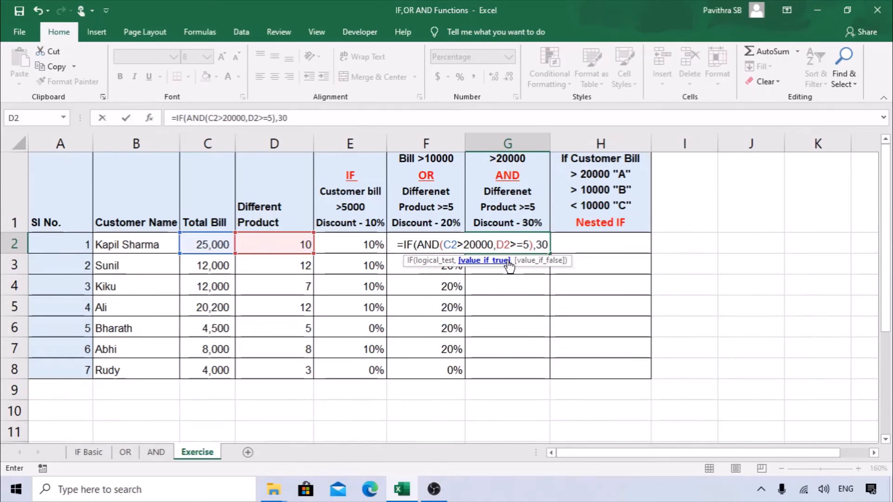
{"action": "type", "text": "%"}
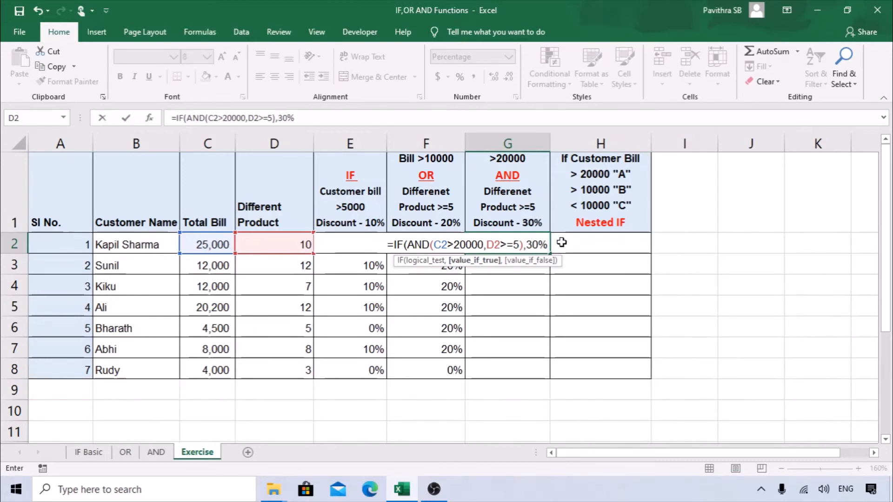
{"action": "type", "text": ","}
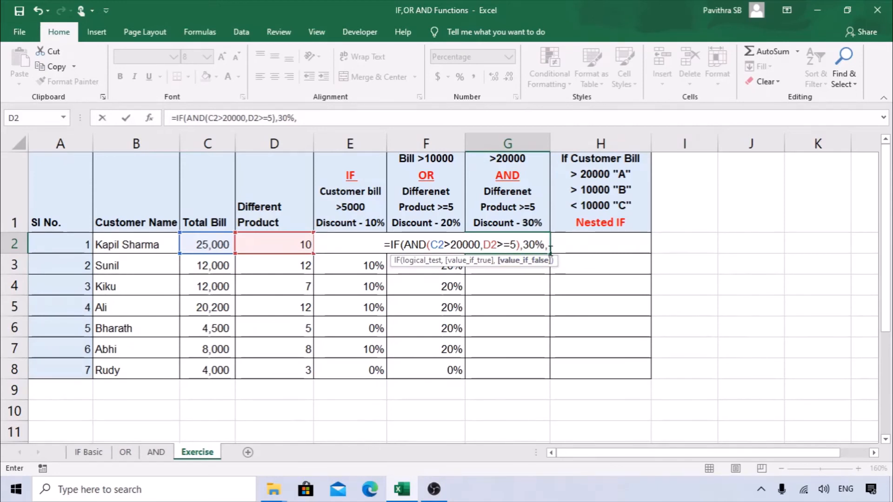
{"action": "type", "text": "0"}
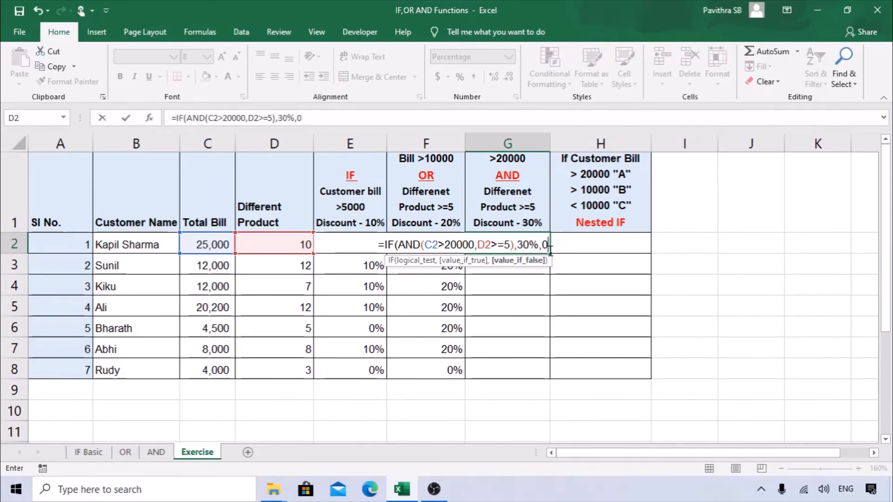
{"action": "type", "text": ")"}
{"action": "key", "text": "Return"}
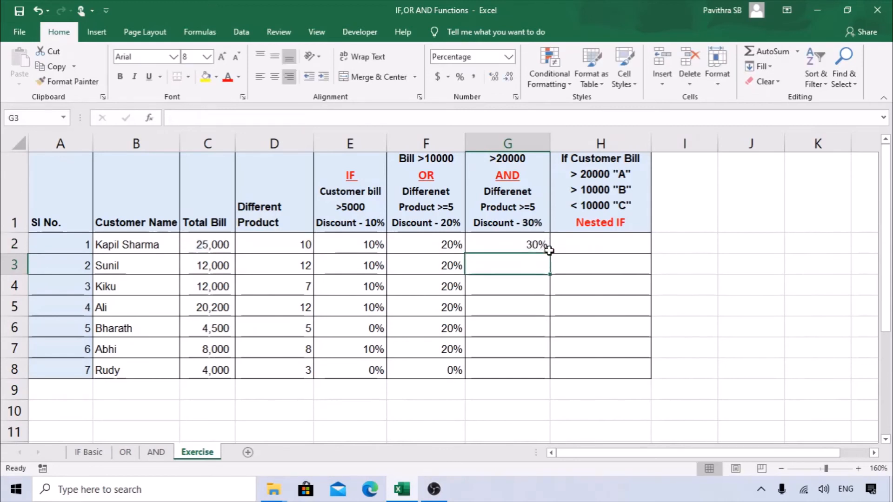
Step: Fill the AND discount formula from G2 down to G8 and check the copied formula in G5
{"action": "left_click", "coordinate": [540, 246]}
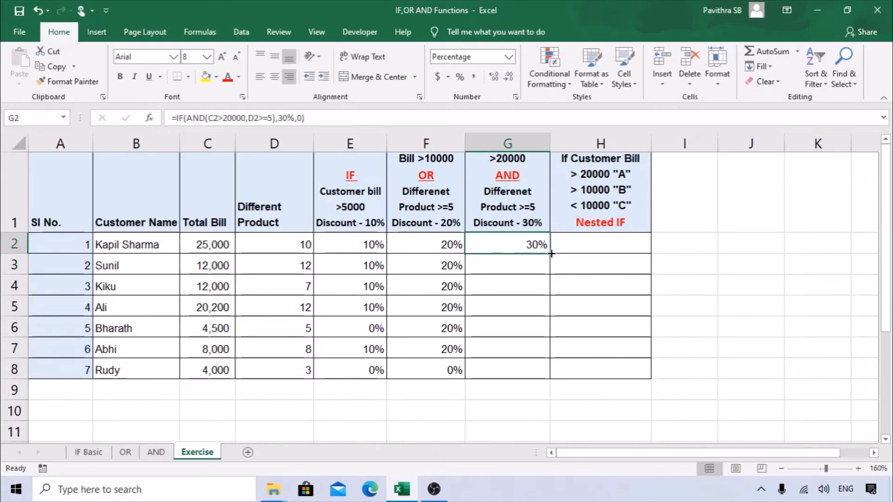
{"action": "left_click_drag", "start_coordinate": [551, 254], "coordinate": [539, 372]}
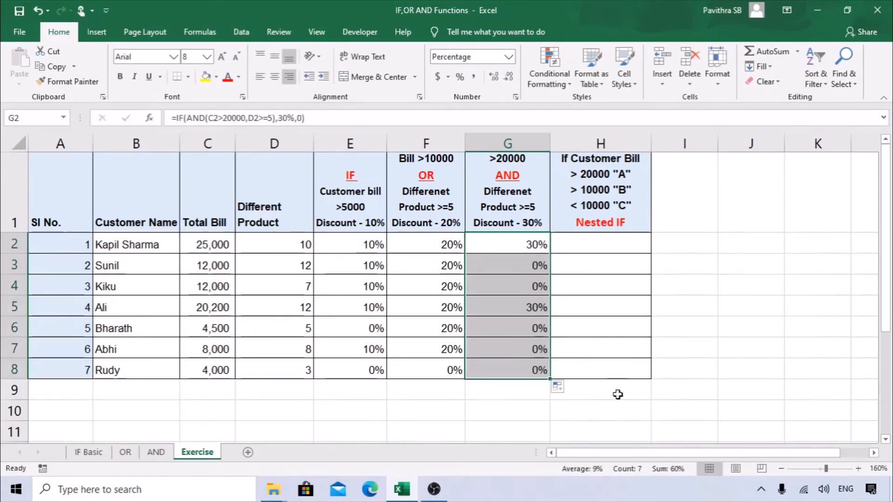
{"action": "left_click", "coordinate": [527, 311]}
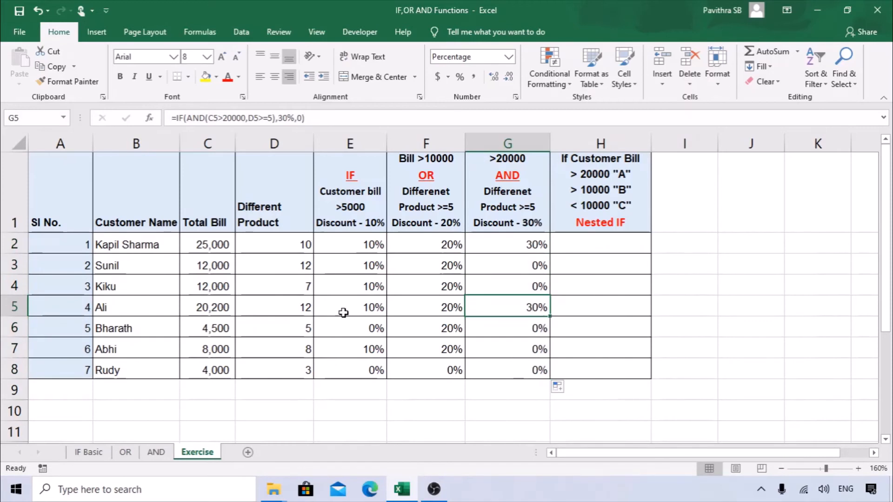
Step: Check the Total Bill and Different Product values in rows 5 and 2 against the AND discount conditions
{"action": "left_click", "coordinate": [214, 305]}
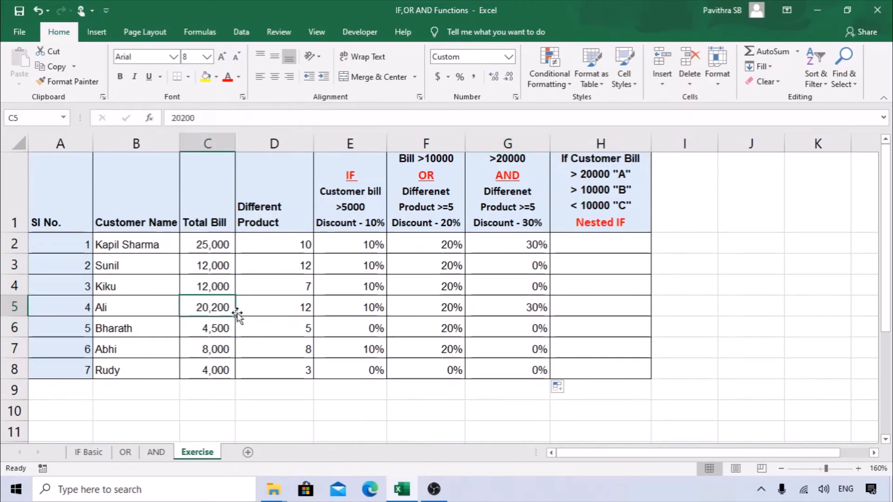
{"action": "left_click", "coordinate": [291, 309]}
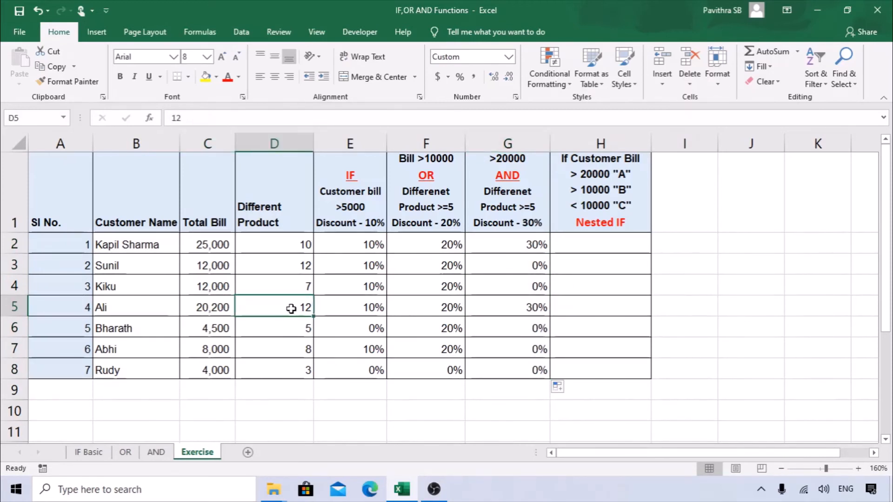
{"action": "left_click", "coordinate": [206, 244]}
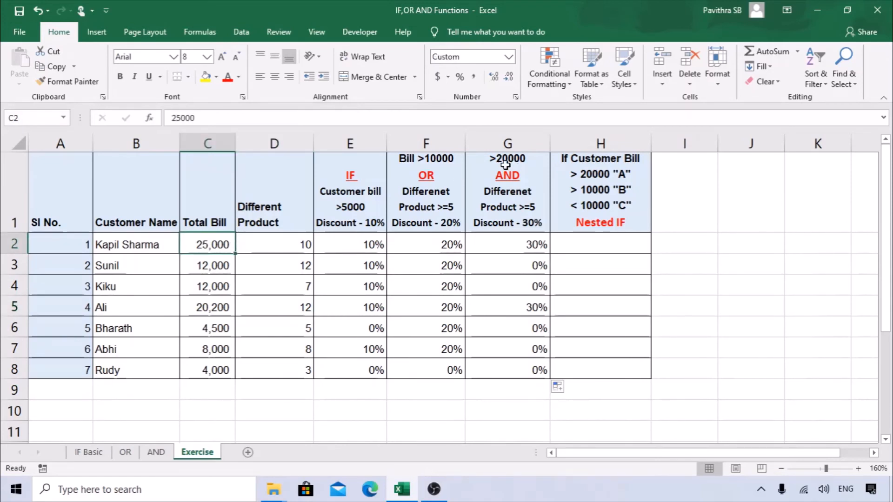
{"action": "left_click", "coordinate": [288, 245]}
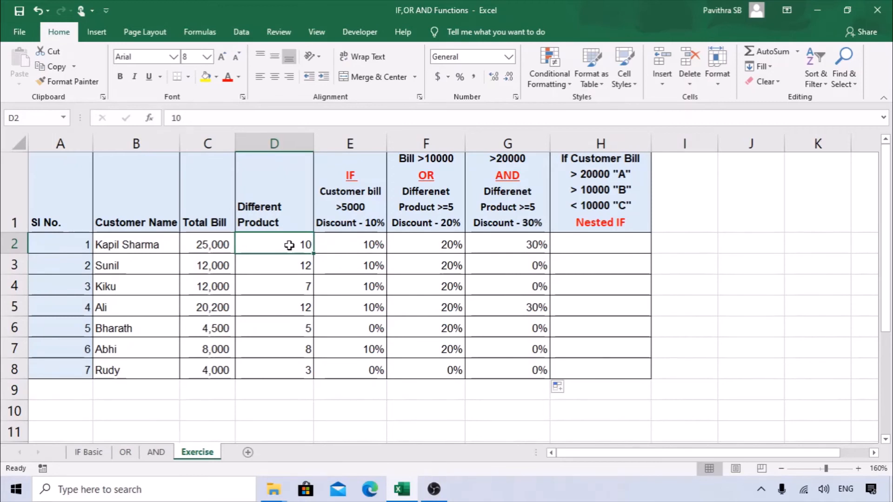
Step: Highlight the AND discount cells G2 and G5 with a yellow fill
{"action": "left_click", "coordinate": [530, 244]}
{"action": "left_click", "coordinate": [539, 305], "text": "ctrl"}
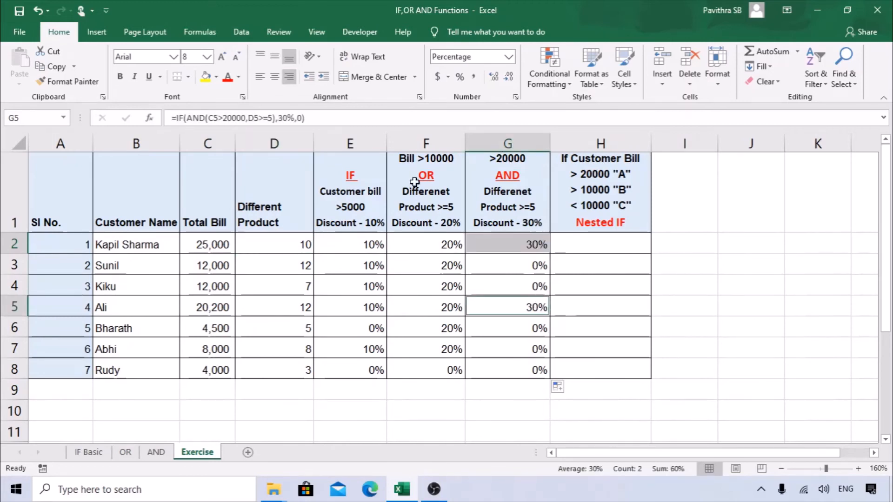
{"action": "left_click", "coordinate": [205, 77]}
{"action": "left_click", "coordinate": [524, 369]}
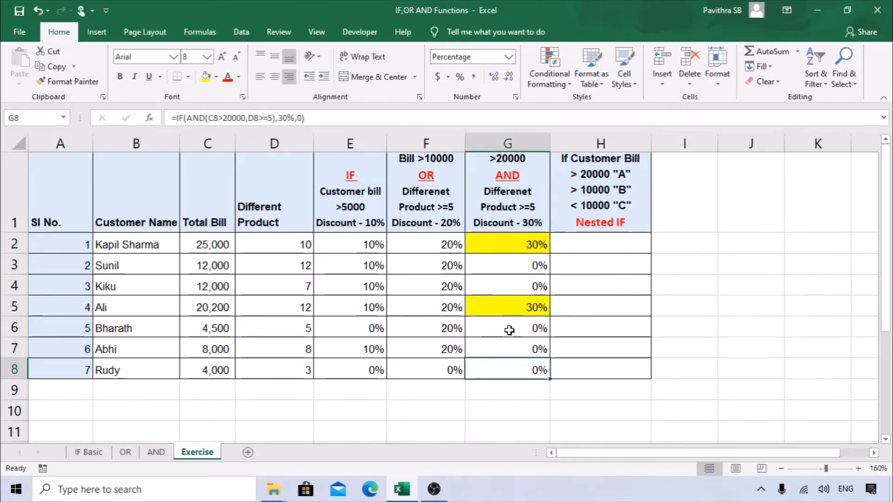
Step: Start an IF formula in H2 with the logical test C2>20000
{"action": "left_click", "coordinate": [602, 244]}
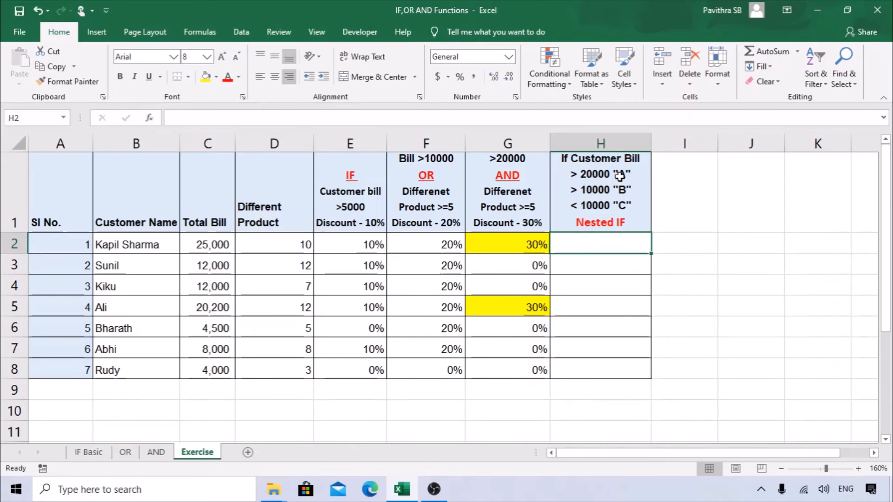
{"action": "type", "text": "="}
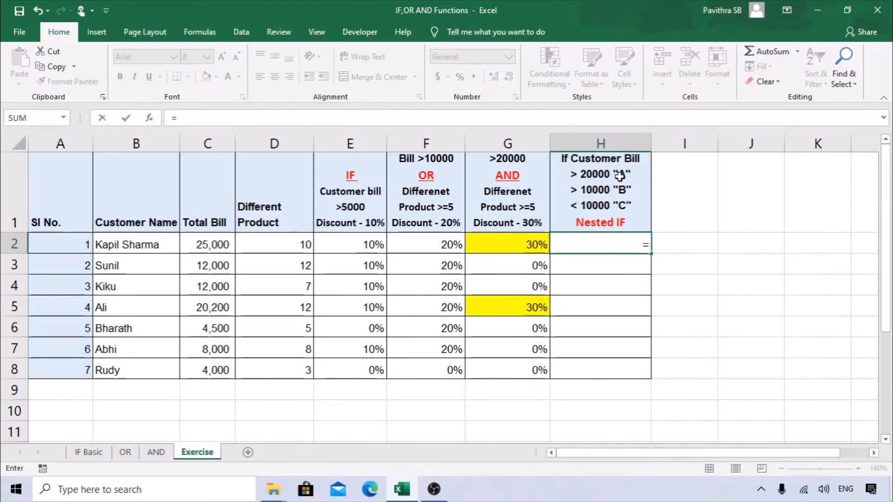
{"action": "type", "text": "IF("}
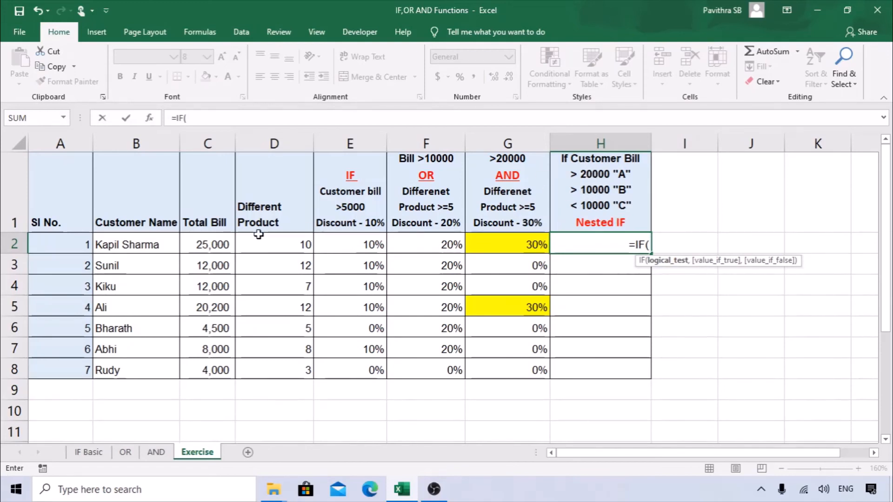
{"action": "left_click", "coordinate": [198, 244]}
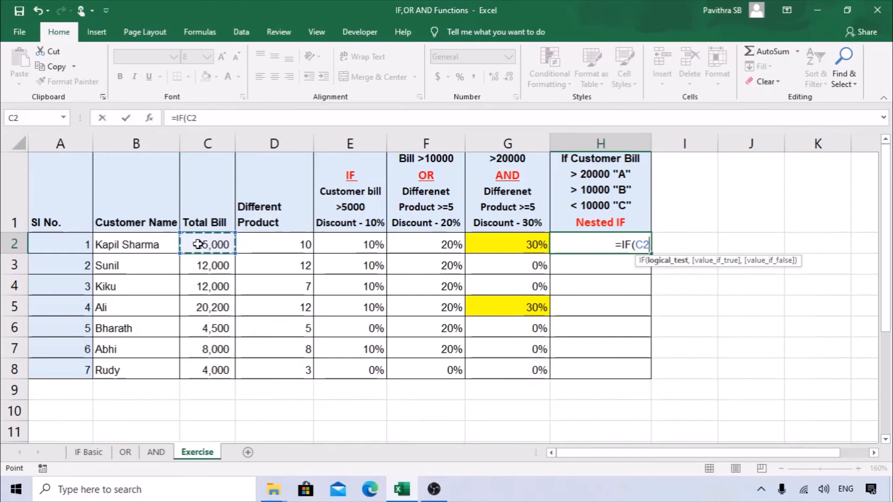
{"action": "type", "text": ">"}
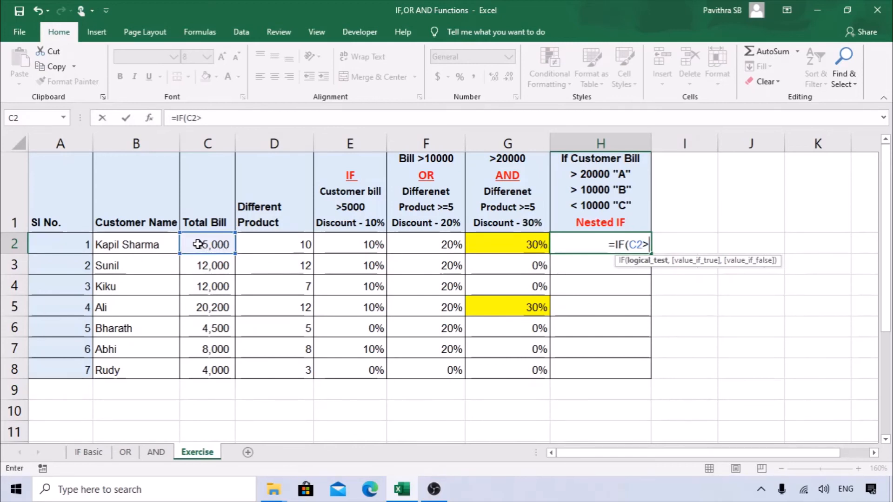
{"action": "type", "text": "20000"}
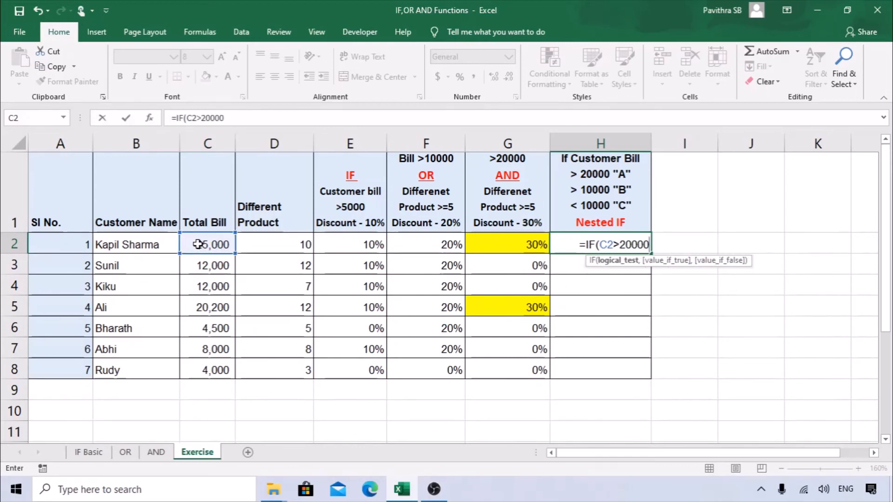
Step: Complete H2's IF formula with "A" as the value if true and an empty value if false, and copy it to H3
{"action": "type", "text": ","}
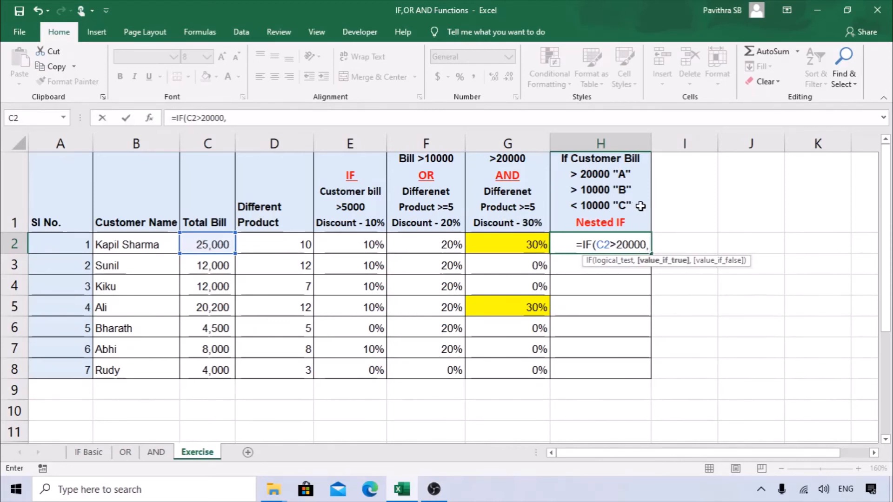
{"action": "type", "text": "\"A\""}
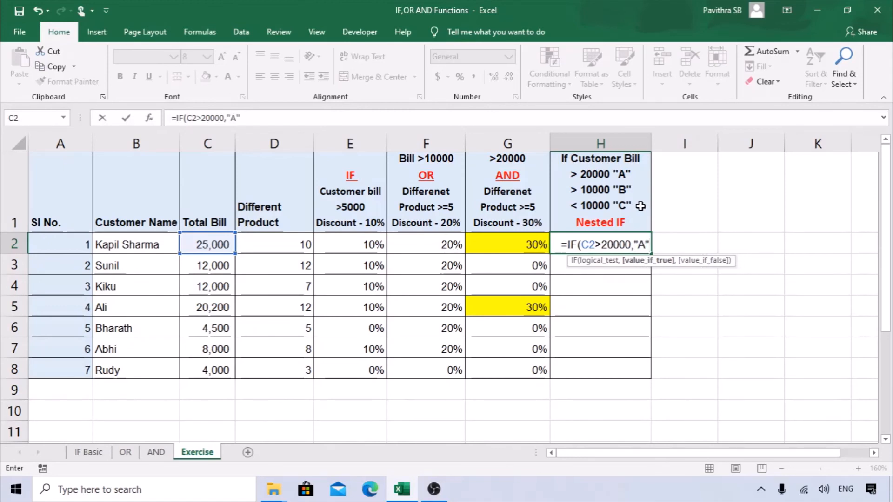
{"action": "type", "text": ","}
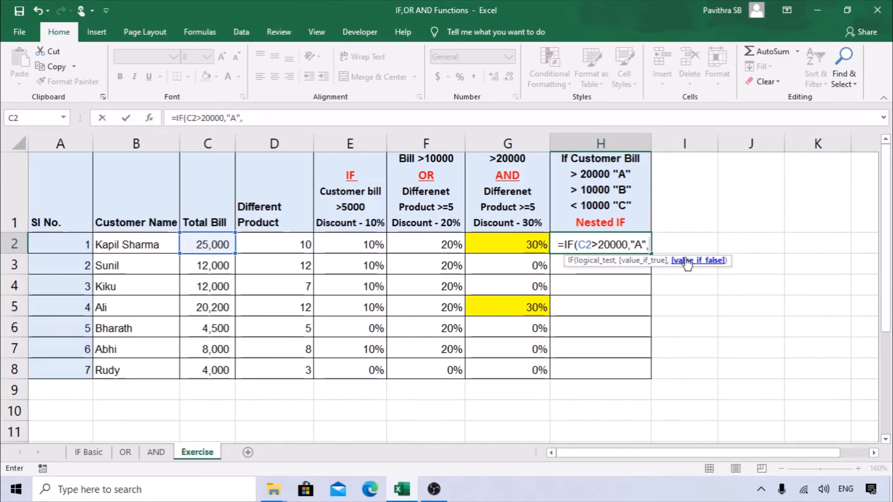
{"action": "type", "text": ")"}
{"action": "key", "text": "ctrl+Return"}
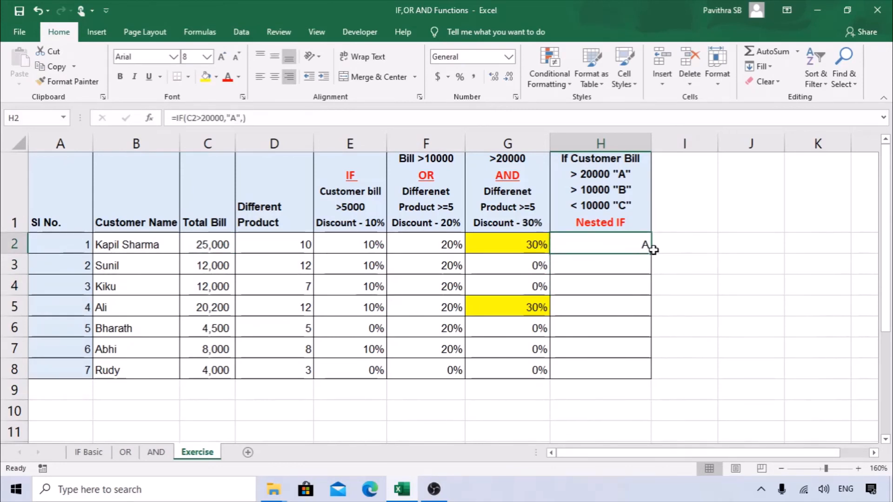
{"action": "left_click_drag", "start_coordinate": [653, 250], "coordinate": [648, 275]}
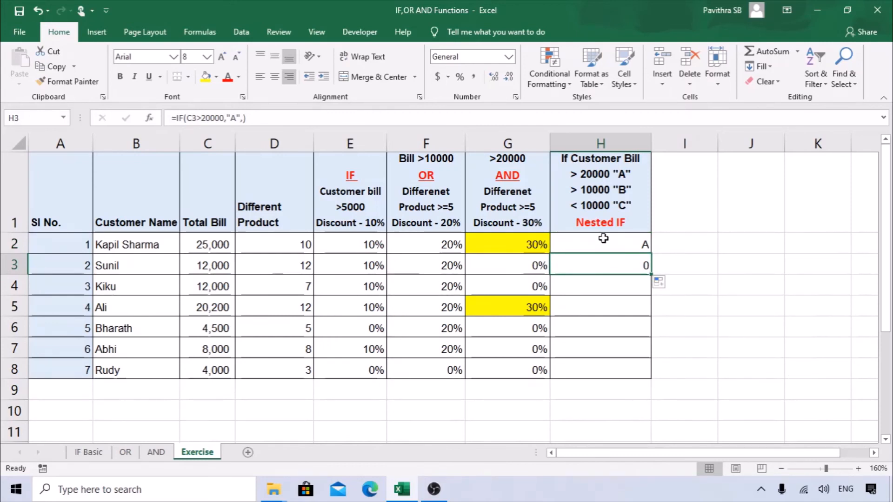
Step: Reopen H2's formula and nest a second IF as its value if false, testing C2>10000 with "B" as the value if true
{"action": "double_click", "coordinate": [628, 240]}
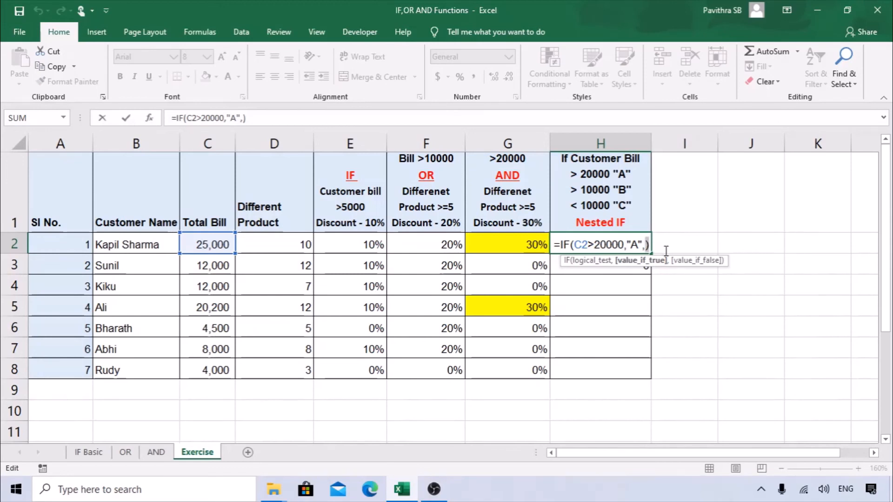
{"action": "left_click", "coordinate": [649, 244]}
{"action": "key", "text": "BackSpace"}
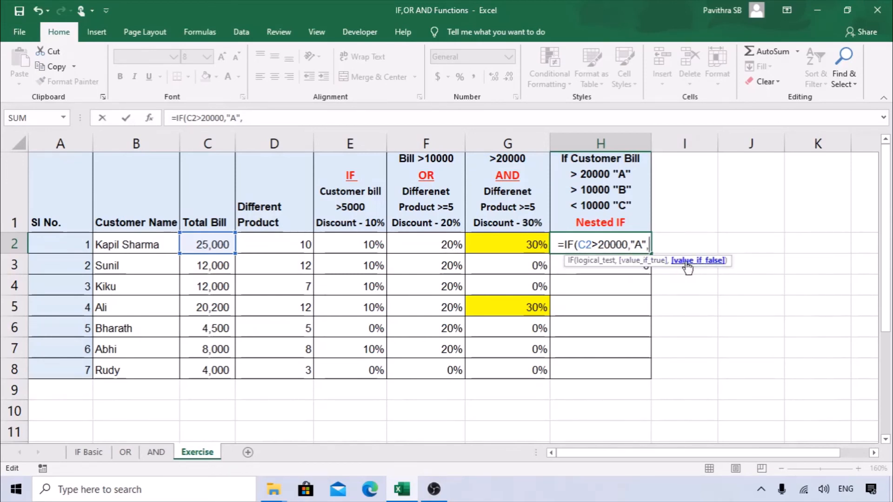
{"action": "type", "text": "IF("}
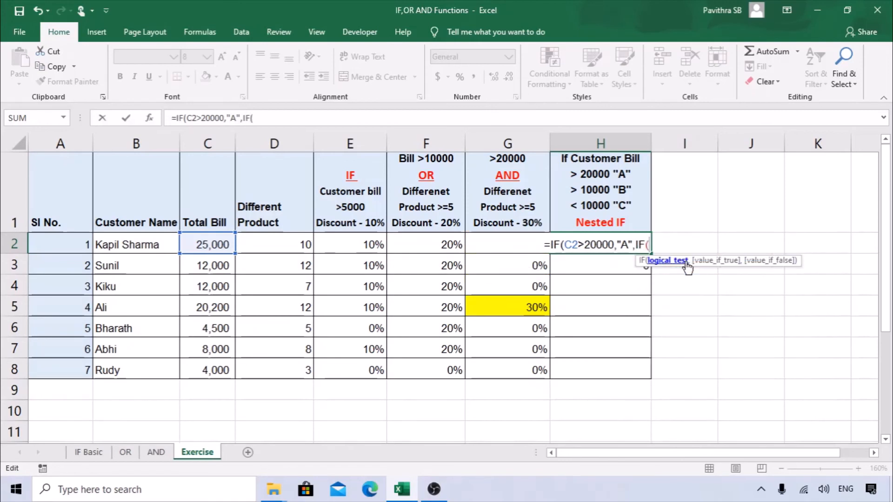
{"action": "left_click", "coordinate": [213, 243]}
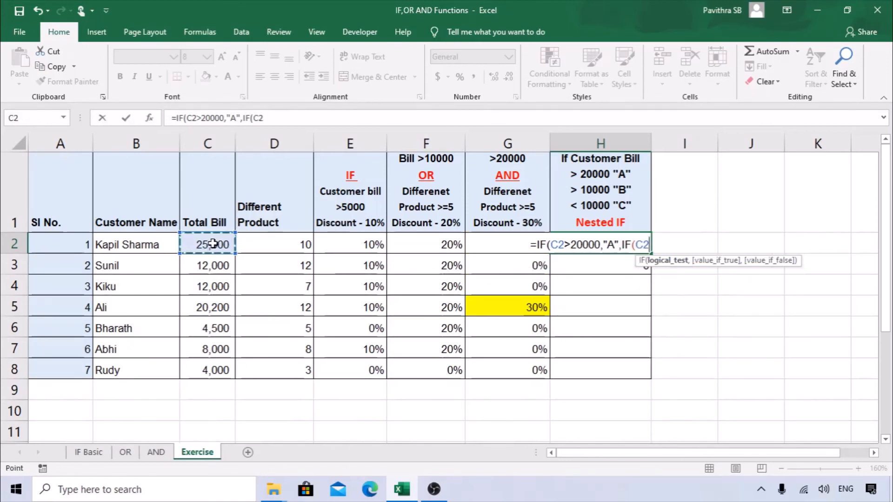
{"action": "type", "text": ">"}
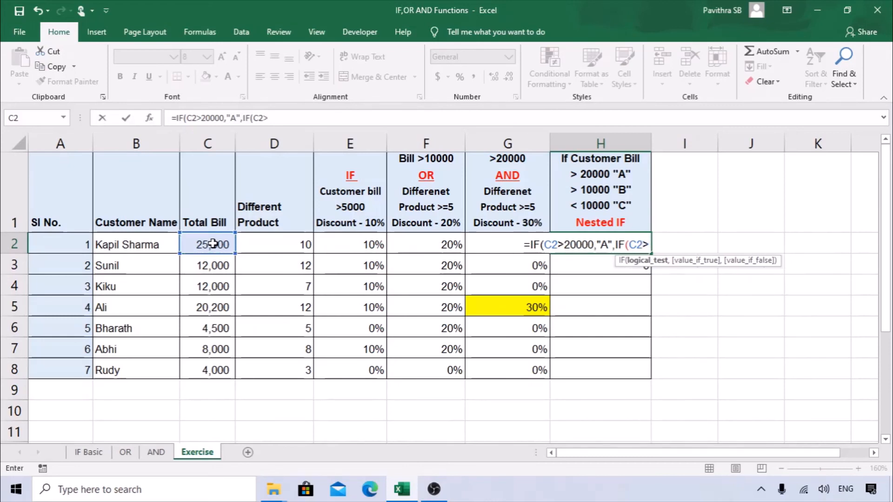
{"action": "type", "text": "10000"}
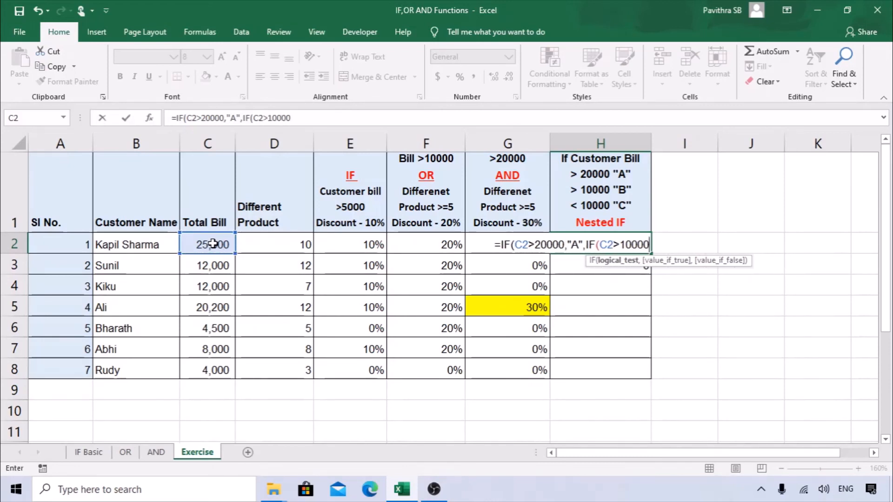
{"action": "type", "text": ","}
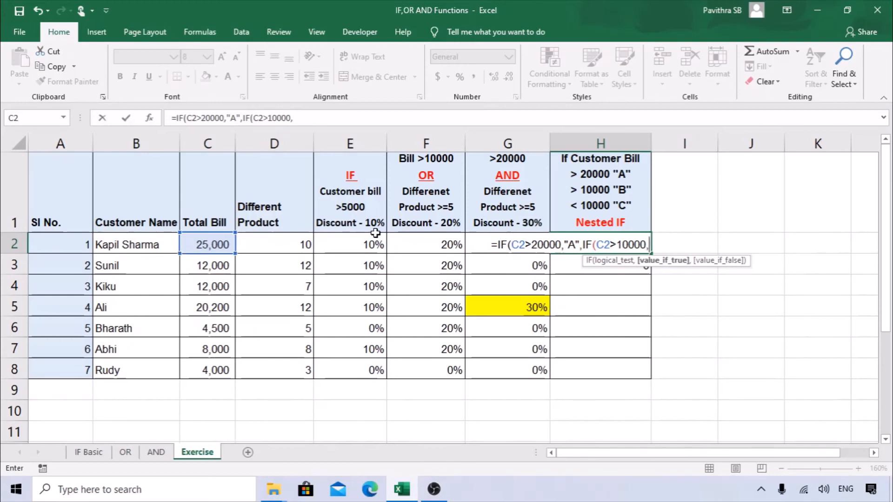
{"action": "type", "text": "\""}
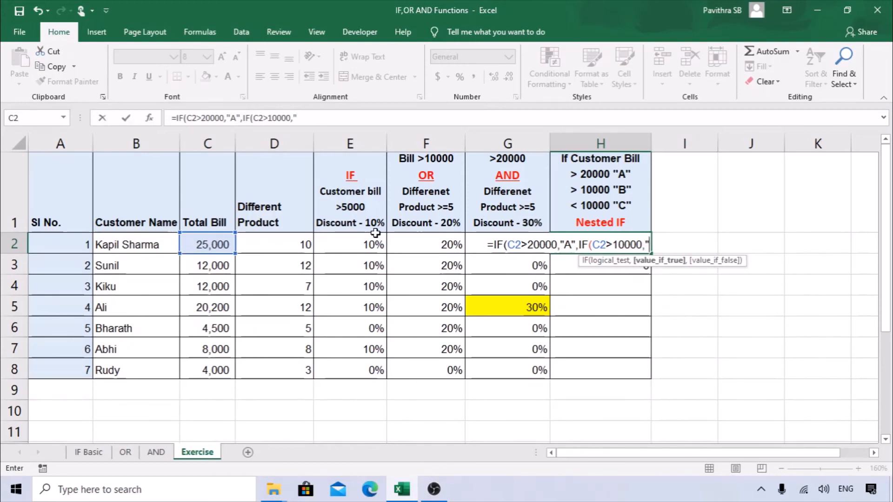
{"action": "type", "text": "B"}
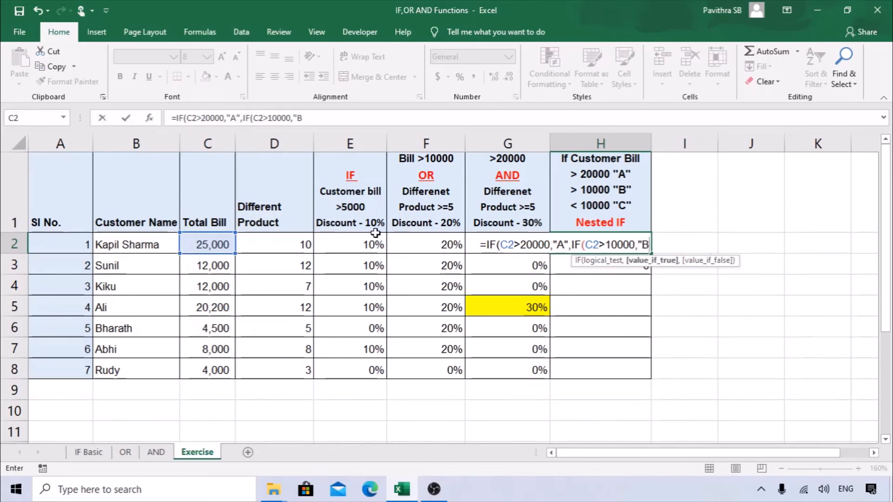
{"action": "type", "text": "\","}
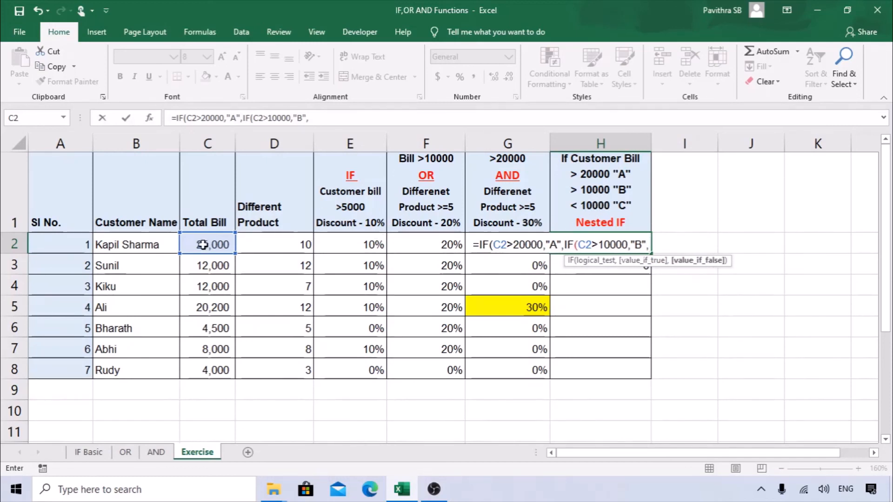
Step: Nest a third IF in H2 that returns "C" for C2<10000, and complete the formula with all closing parentheses
{"action": "type", "text": "IF"}
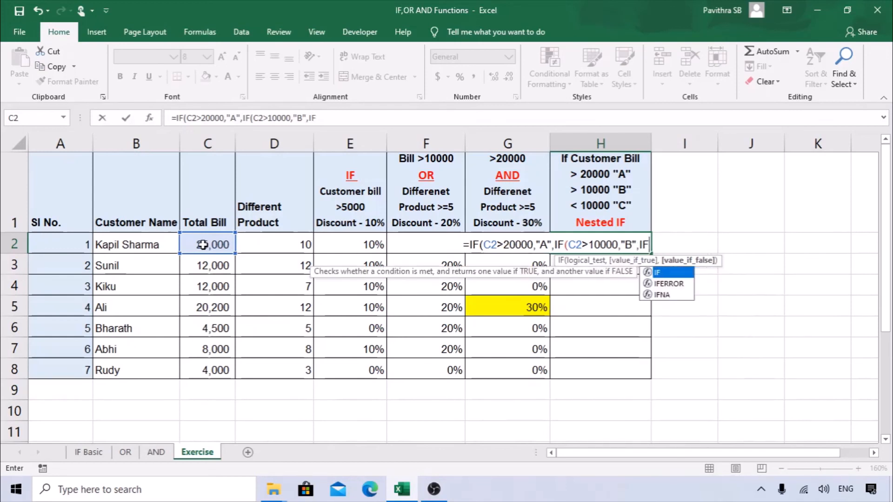
{"action": "type", "text": "("}
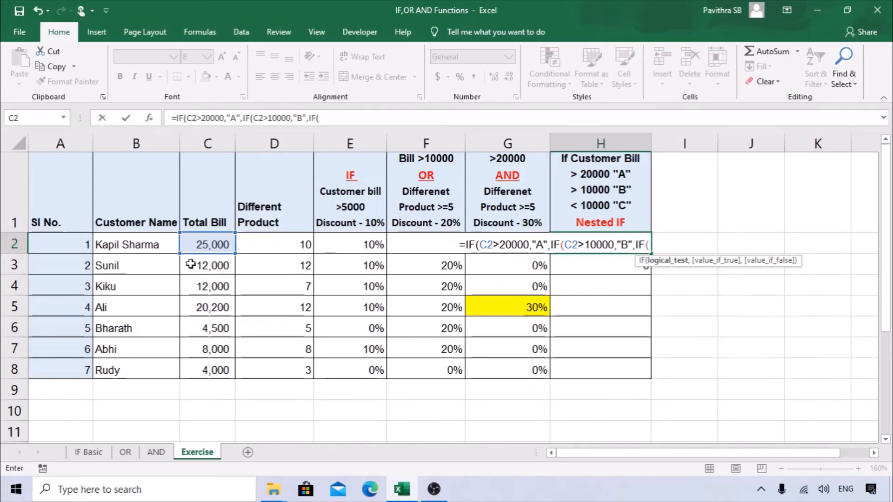
{"action": "left_click", "coordinate": [205, 242]}
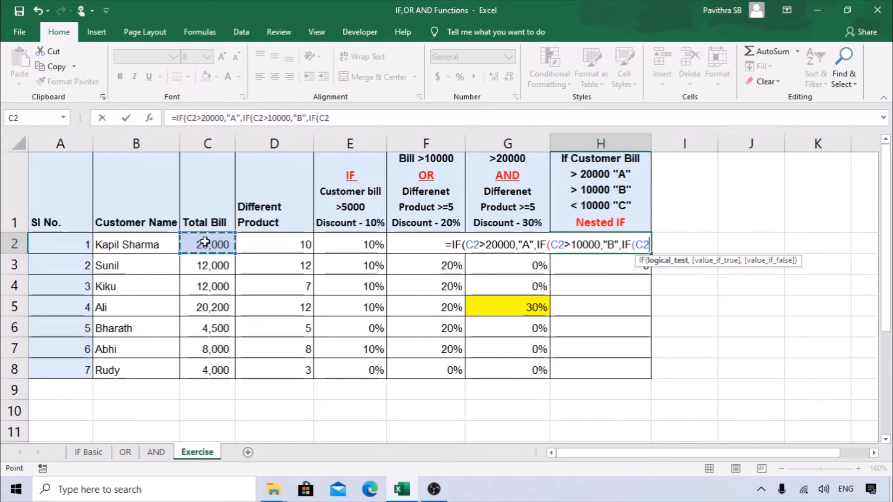
{"action": "type", "text": "<10000"}
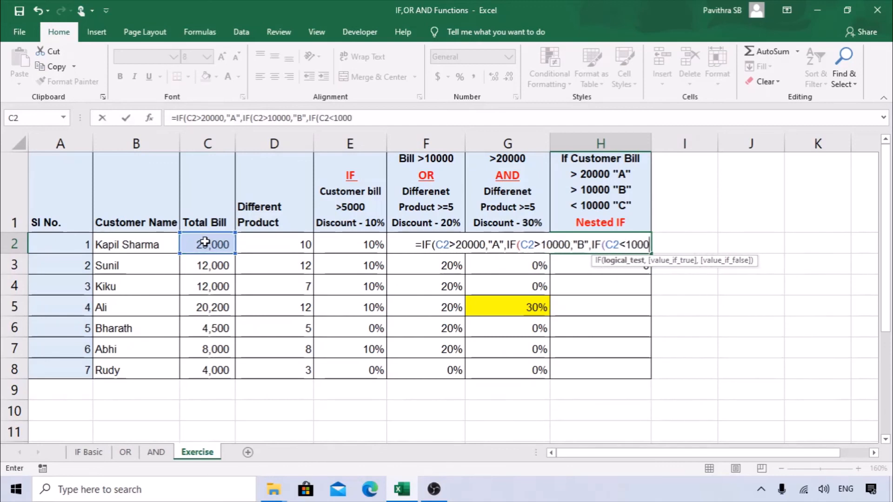
{"action": "type", "text": ","}
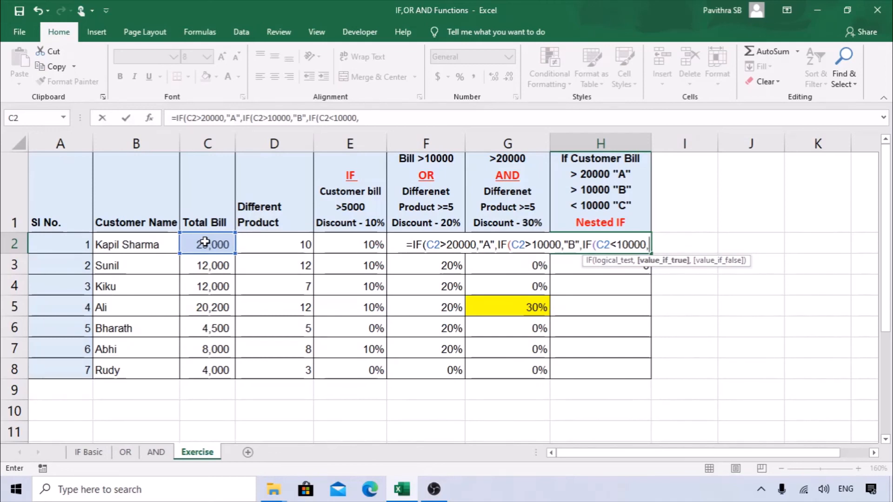
{"action": "type", "text": "\"C\""}
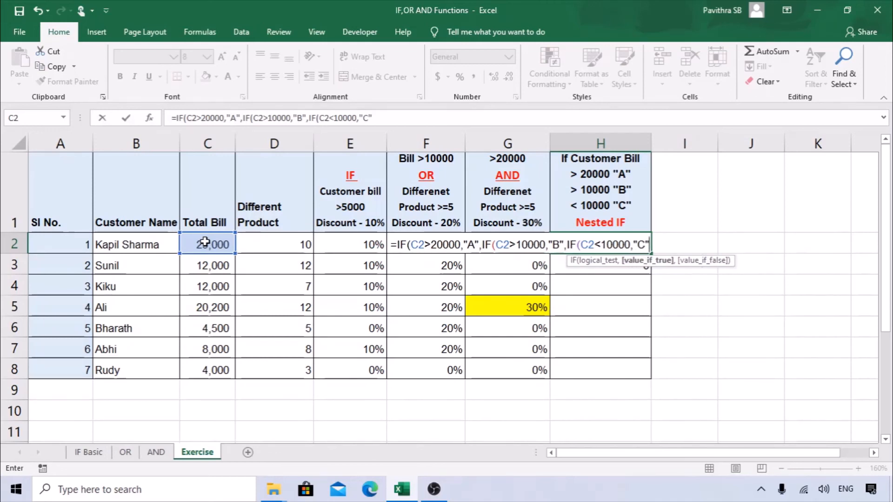
{"action": "type", "text": ")"}
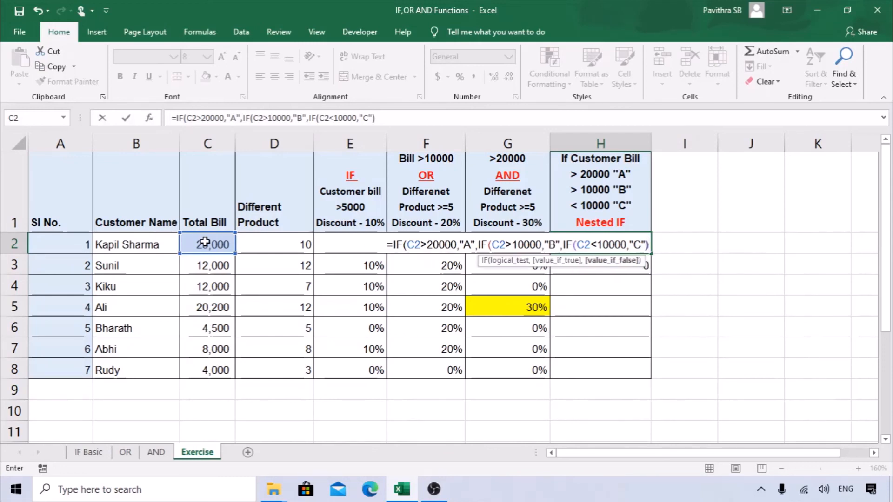
{"action": "key", "text": "Return"}
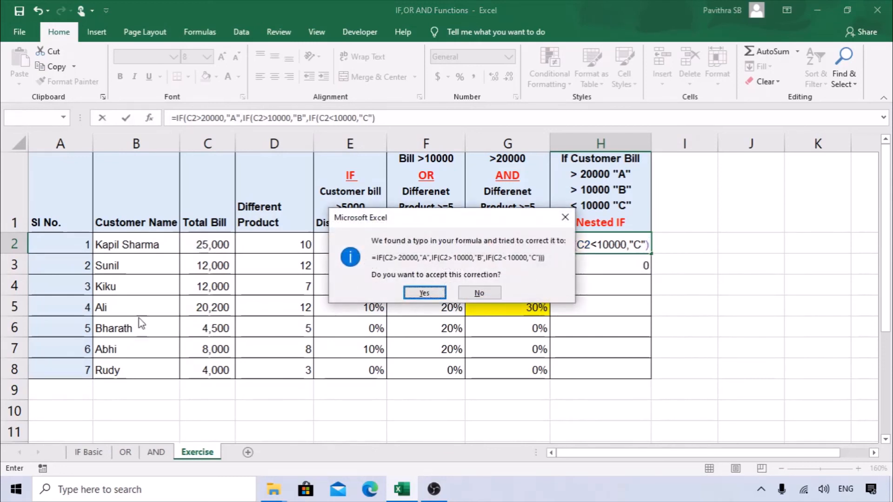
{"action": "left_click", "coordinate": [440, 291]}
Step: Fill the nested IF formula from H2 down to H8 and check the grades in rows 6, 5 and 4
{"action": "left_click", "coordinate": [642, 243]}
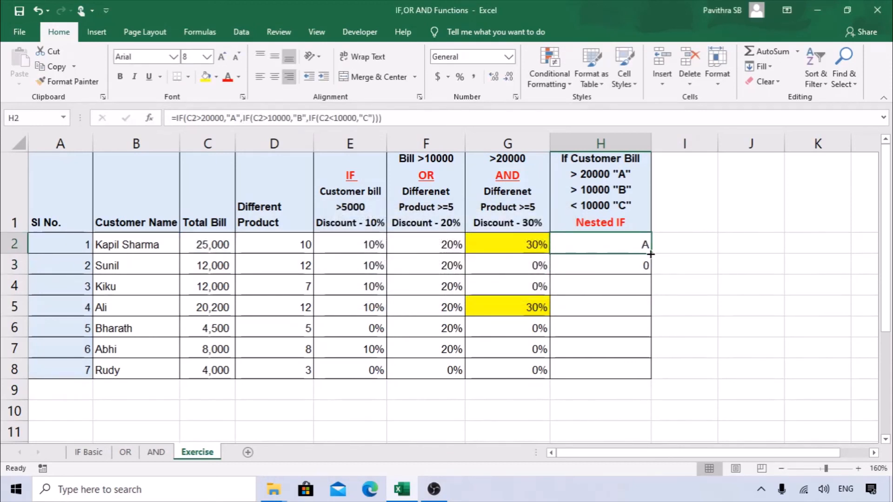
{"action": "left_click_drag", "start_coordinate": [651, 254], "coordinate": [641, 381]}
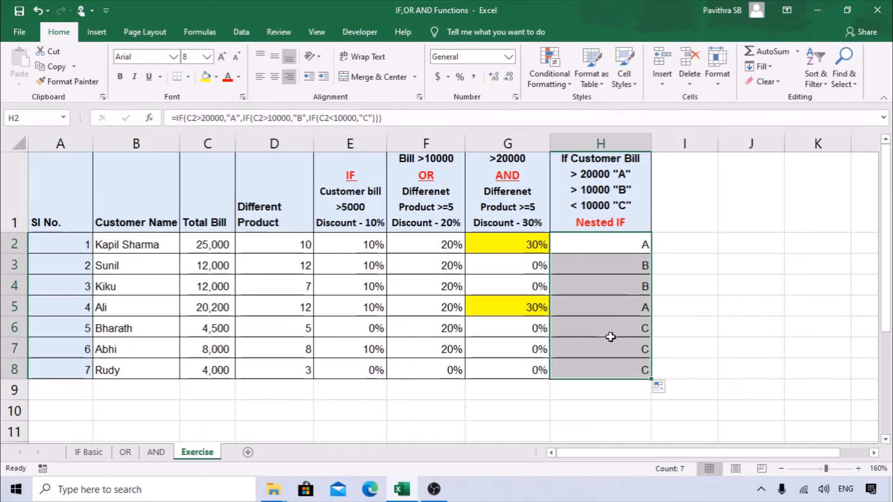
{"action": "left_click", "coordinate": [214, 336]}
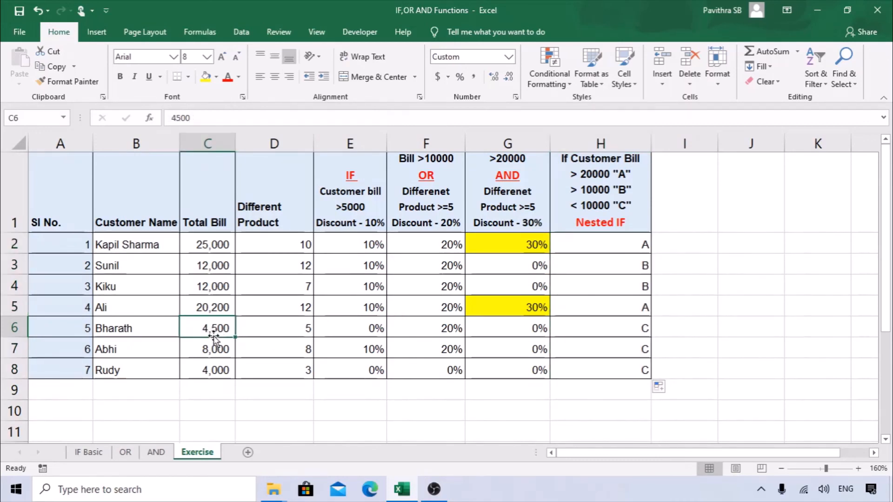
{"action": "left_click", "coordinate": [606, 325]}
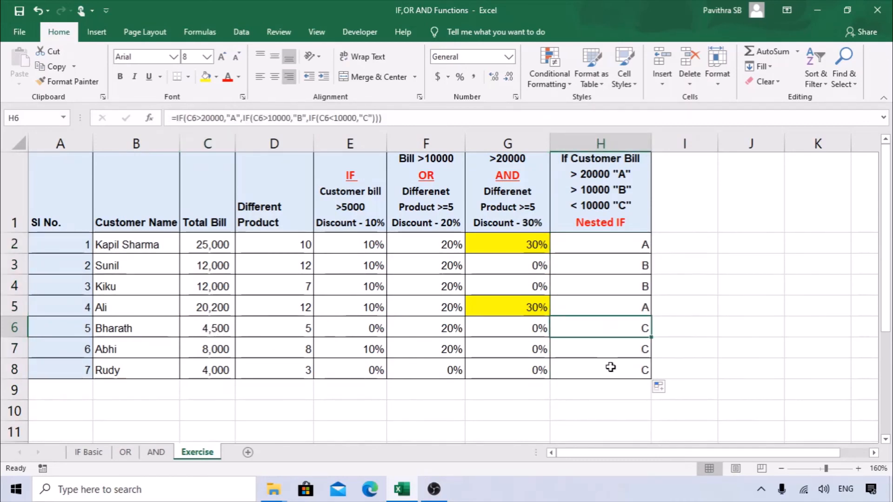
{"action": "left_click", "coordinate": [604, 309]}
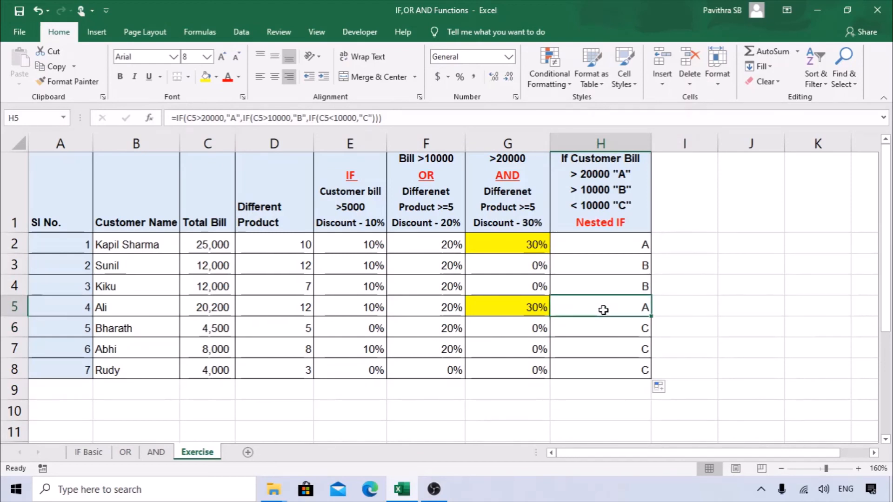
{"action": "left_click", "coordinate": [601, 283]}
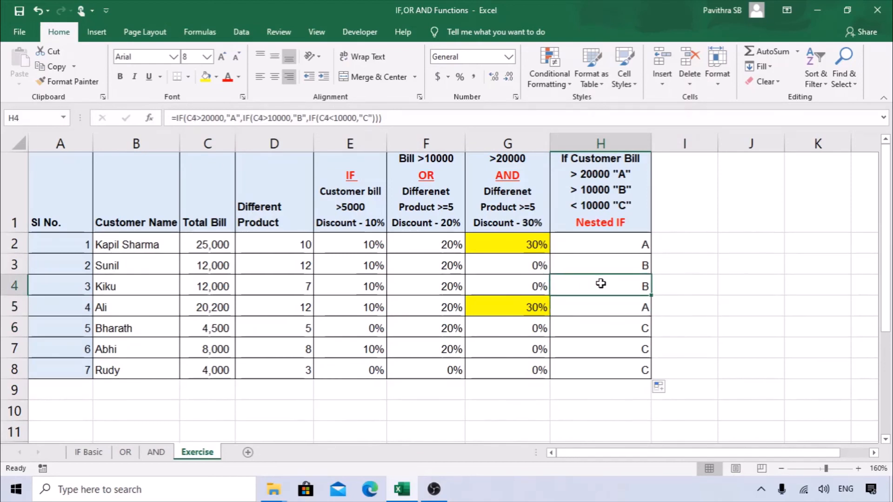
Step: Set the total bill in C4 to 19,999 to test the nested IF grade just below the 20,000 limit
{"action": "left_click", "coordinate": [219, 288]}
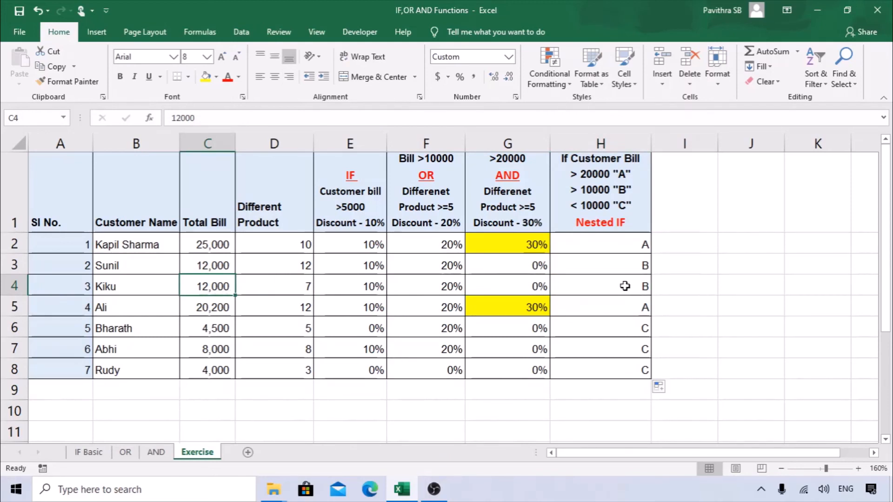
{"action": "type", "text": "19"}
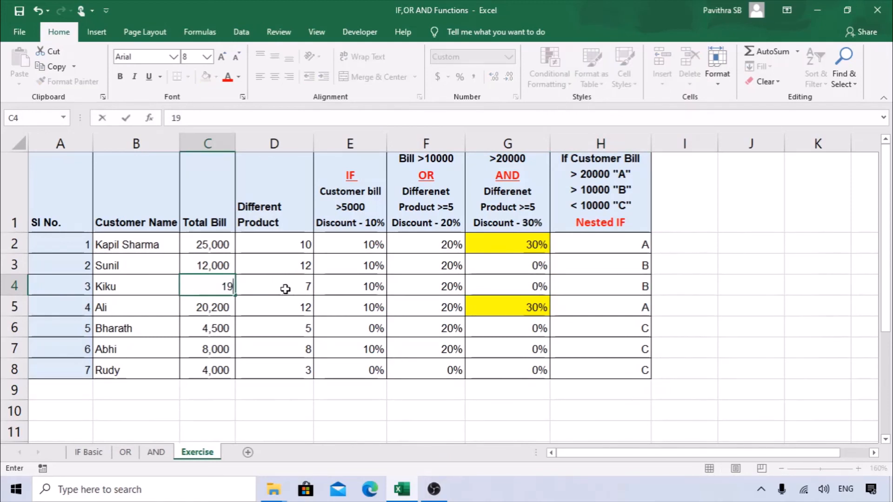
{"action": "type", "text": "999'"}
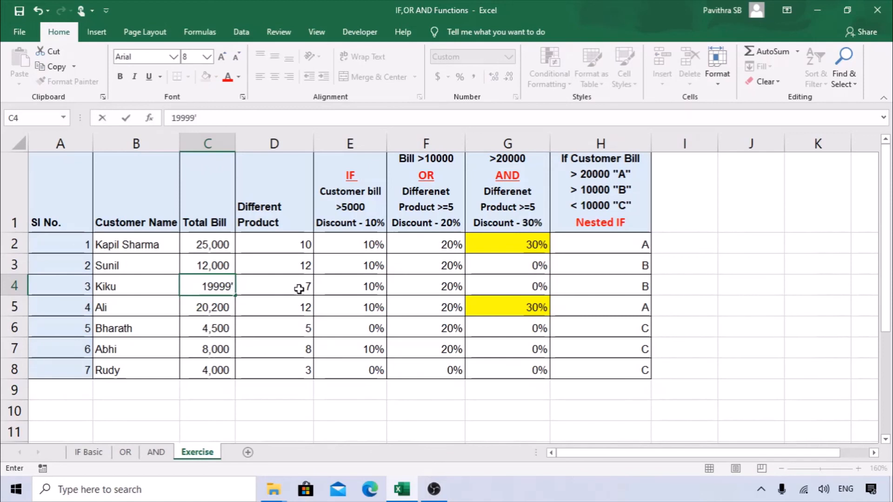
{"action": "left_click", "coordinate": [572, 285]}
{"action": "double_click", "coordinate": [223, 285]}
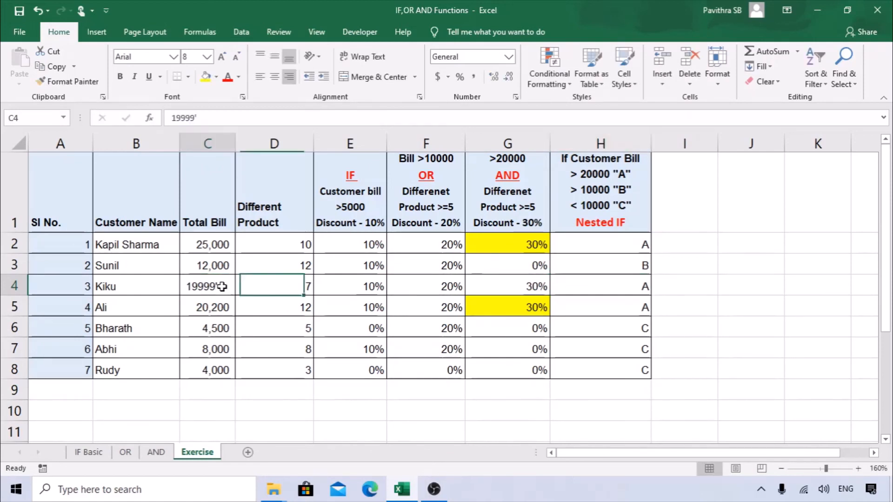
{"action": "key", "text": "Return"}
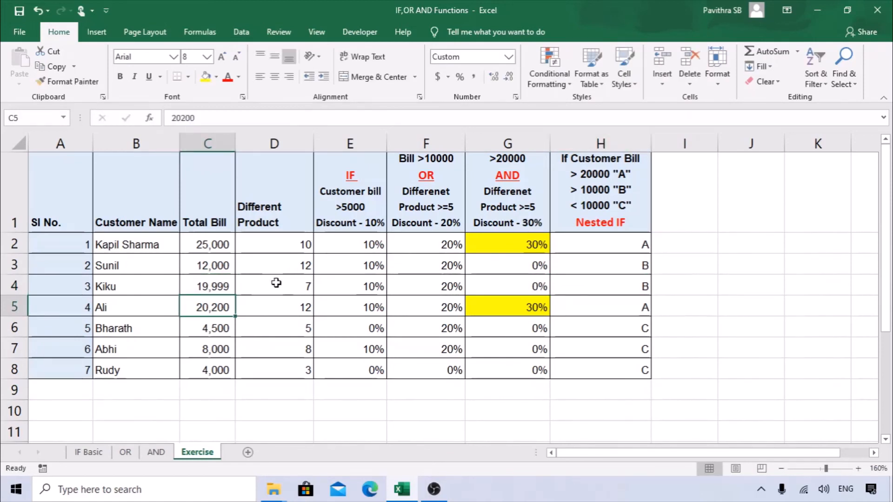
Step: Change the total bill in C4 to exactly 20,000 to test the grade at the limit
{"action": "left_click", "coordinate": [215, 286]}
{"action": "type", "text": "20000"}
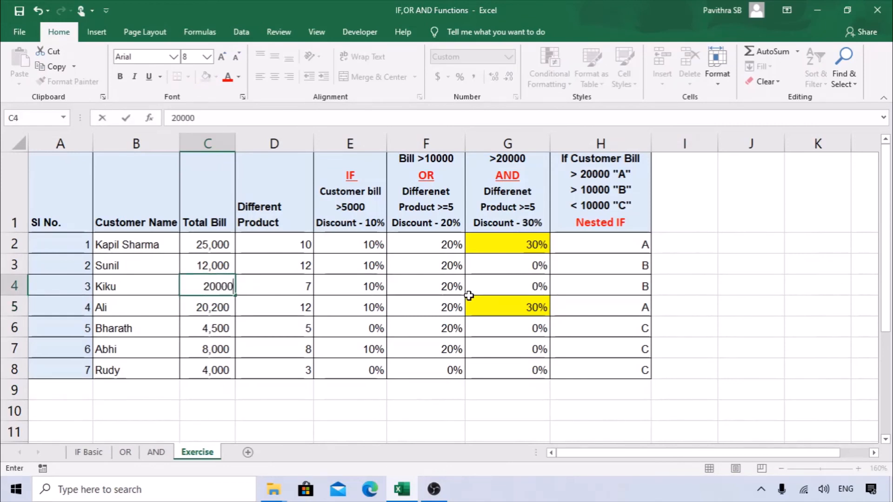
{"action": "key", "text": "Return"}
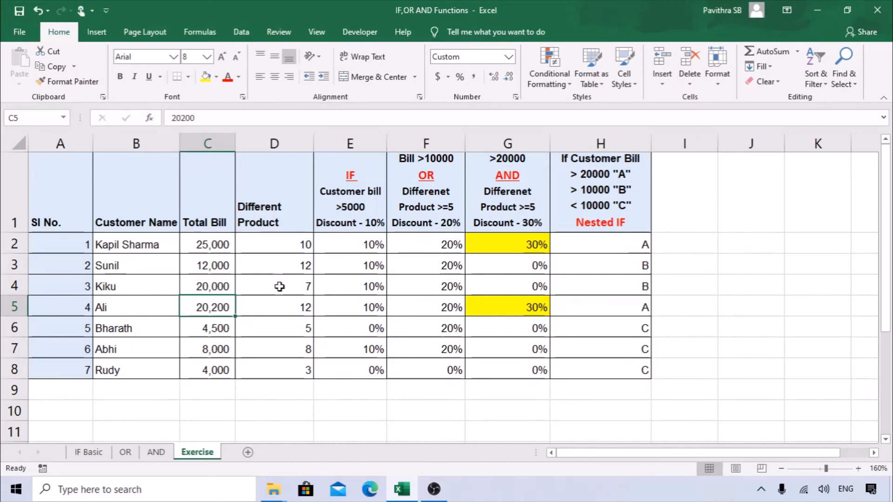
Step: Set the total bill in C4 to 20,001 and check the nested IF grade in H4
{"action": "left_click", "coordinate": [207, 288]}
{"action": "type", "text": "2"}
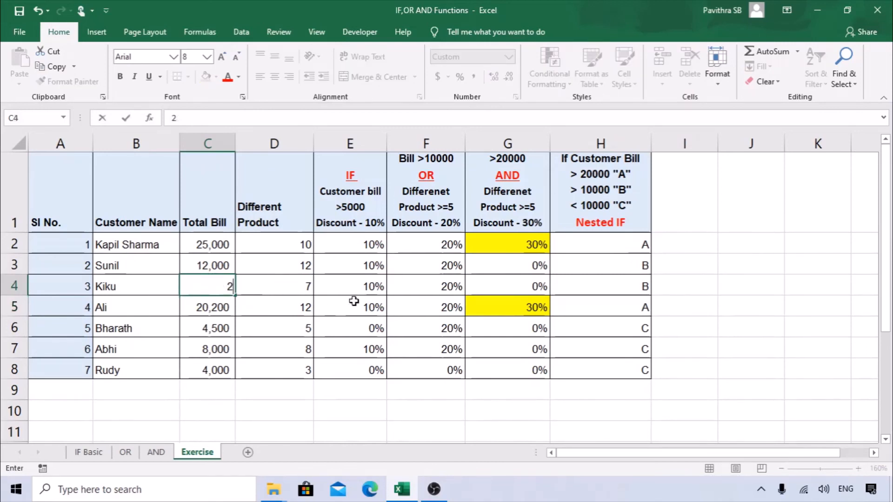
{"action": "type", "text": "0,001"}
{"action": "key", "text": "Return"}
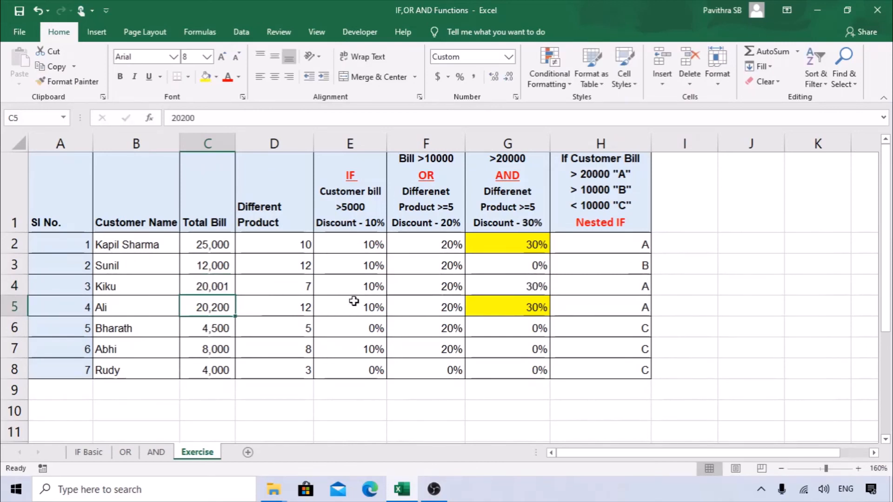
{"action": "left_click", "coordinate": [623, 288]}
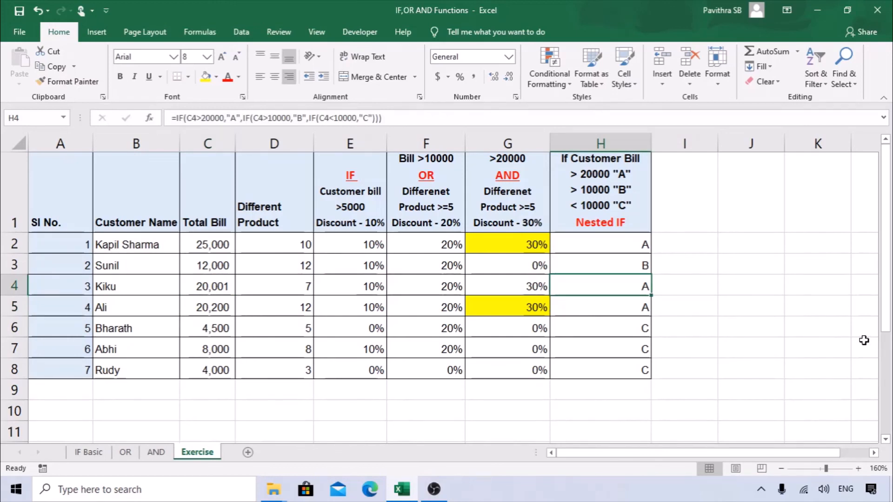
Step: Examine H2's nested IF formula, tracing the "A" result, the C2>10000 test with "B", and the final nested IF
{"action": "left_click", "coordinate": [617, 240]}
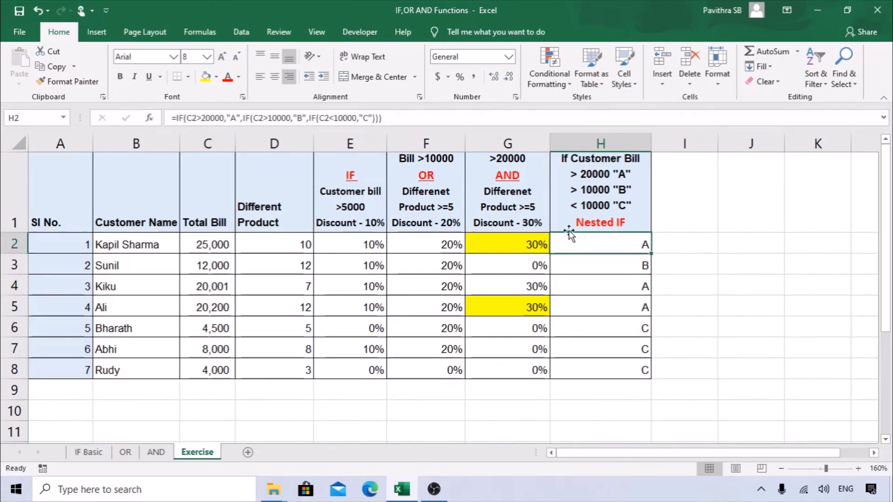
{"action": "left_click", "coordinate": [241, 119]}
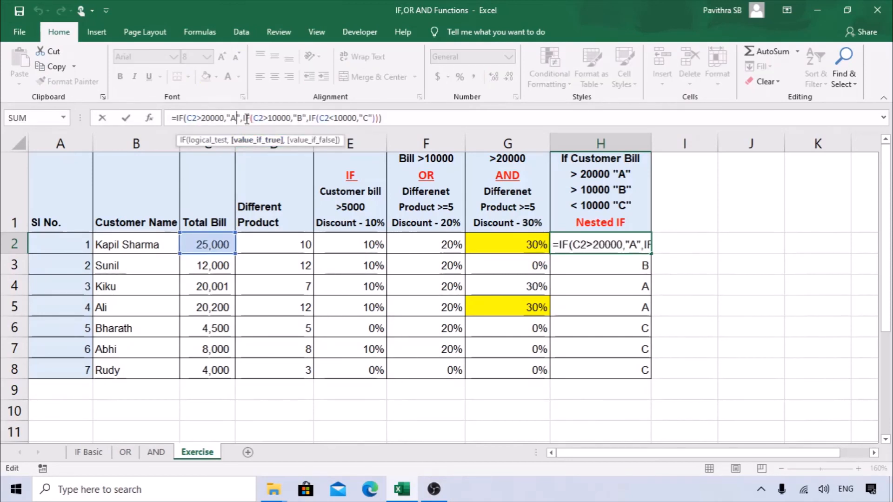
{"action": "left_click", "coordinate": [247, 120]}
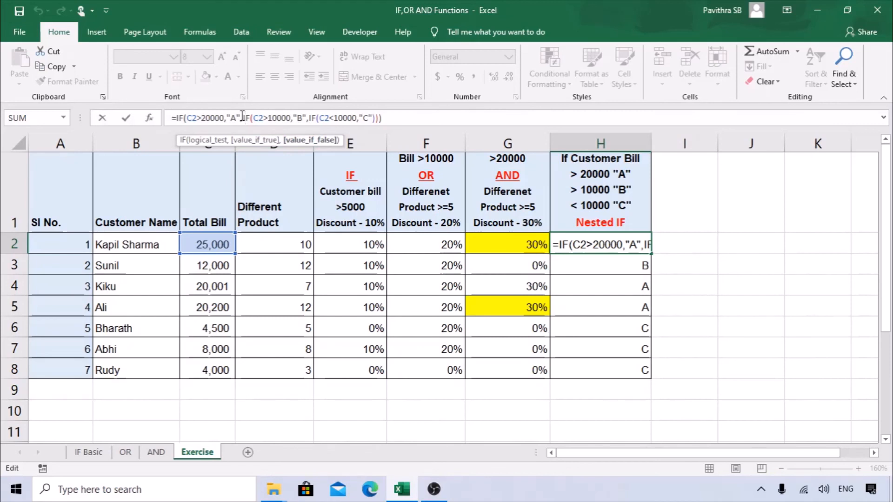
{"action": "left_click_drag", "start_coordinate": [249, 115], "coordinate": [299, 117]}
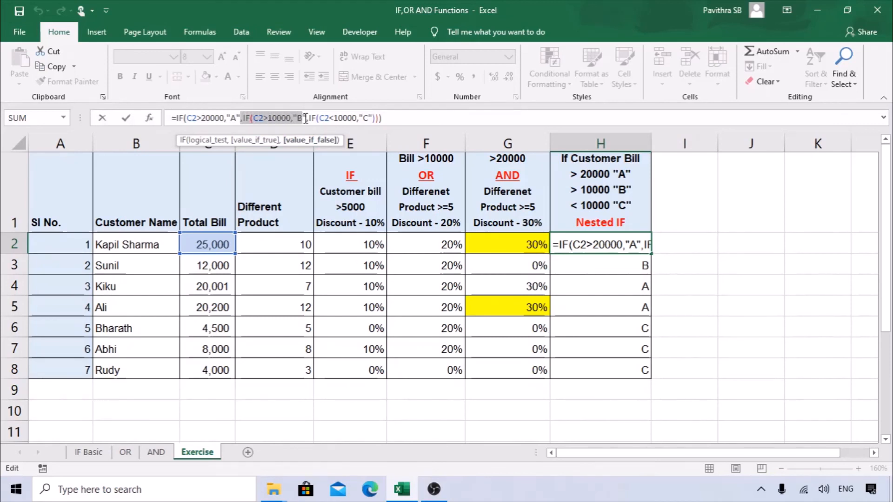
{"action": "left_click", "coordinate": [301, 119]}
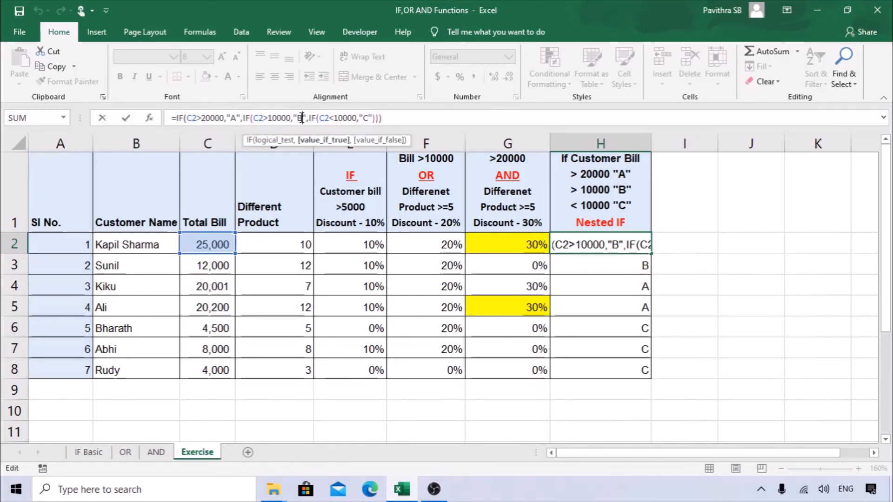
{"action": "left_click", "coordinate": [311, 119]}
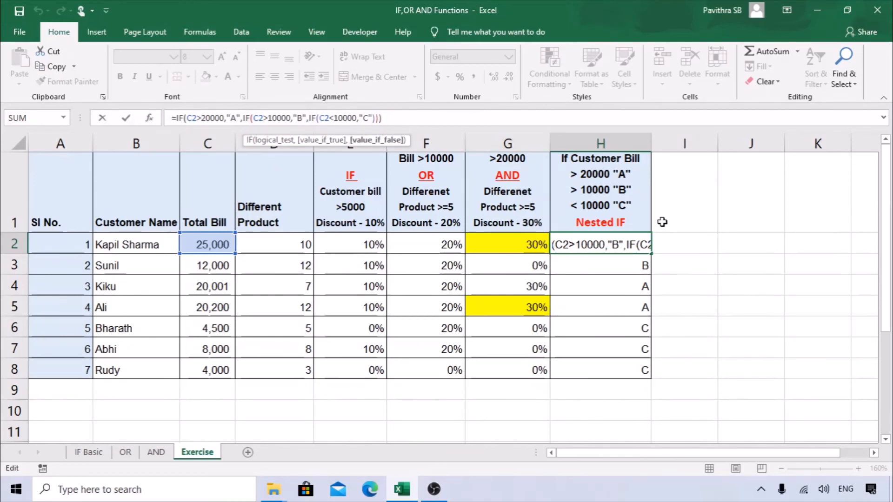
{"action": "key", "text": "Return"}
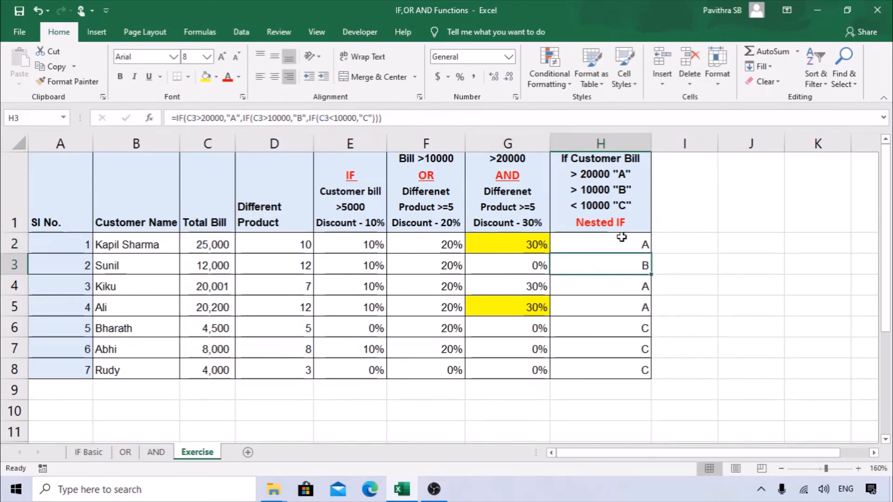
Step: Review the function arguments of H2's outer IF and accept them as they are
{"action": "left_click", "coordinate": [600, 238]}
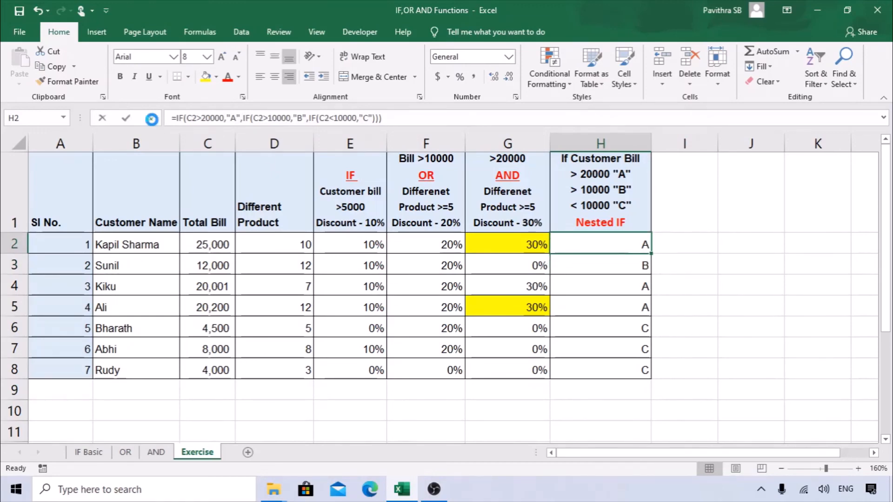
{"action": "left_click", "coordinate": [151, 119]}
{"action": "left_click", "coordinate": [758, 384]}
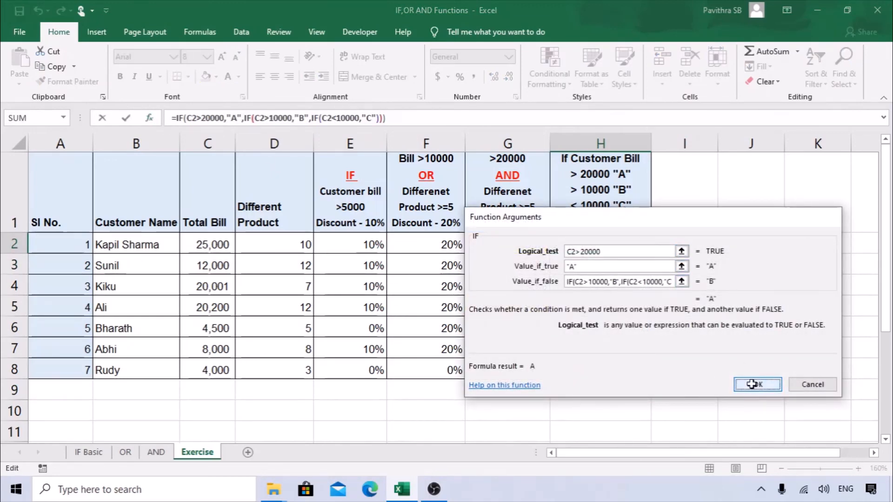